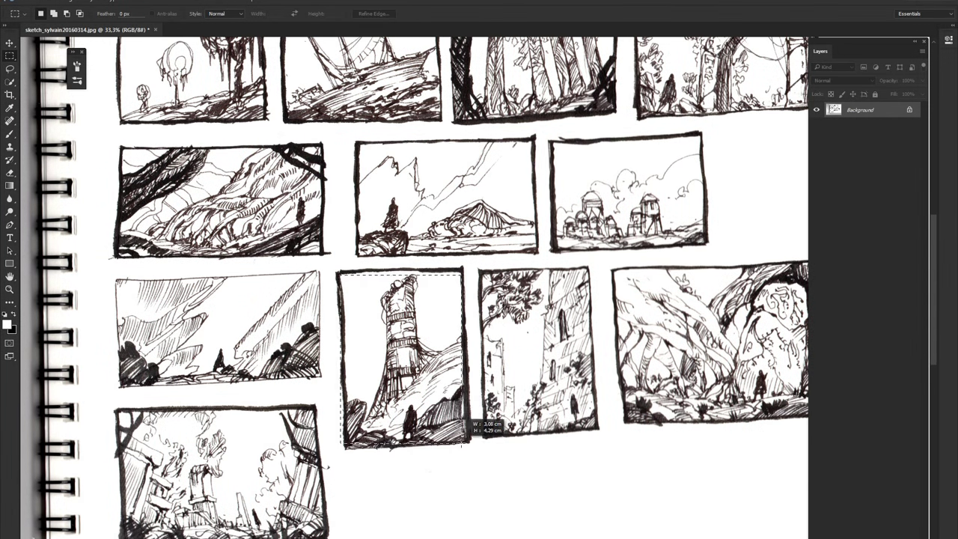
Copy the tower thumbnail into a new document and scale it to fill the canvas.
drag(427, 367, 470, 445)
click(31, 2)
key(Return)
key(ctrl+v)
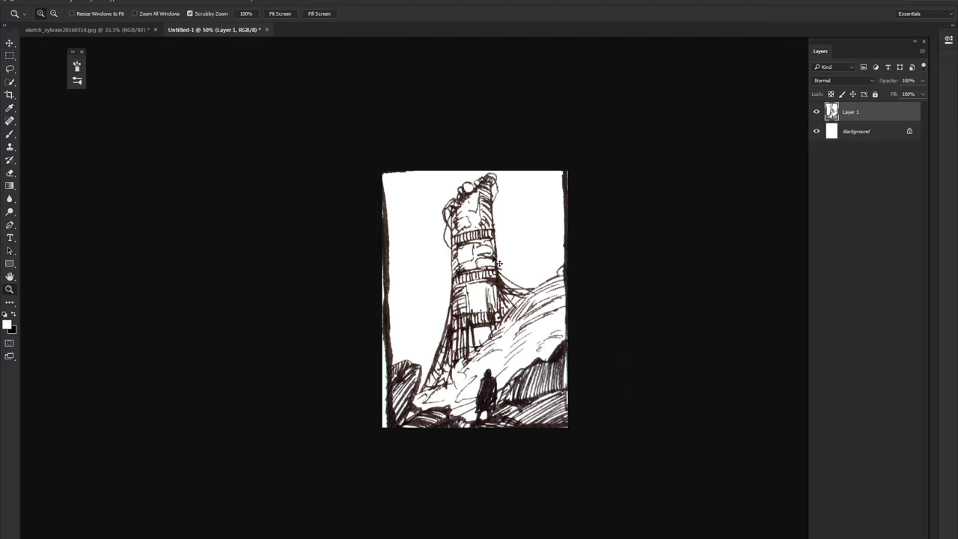
key(ctrl+v)
key(ctrl+t)
drag(564, 174, 569, 180)
key(Return)
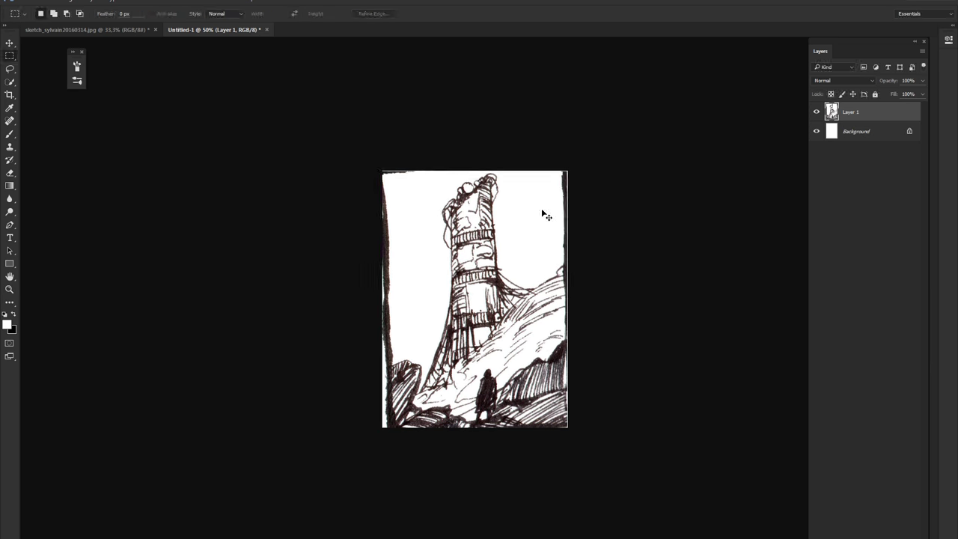
In Image Size, set the resolution unit to pixels per inch and enter a new resolution.
key(ctrl+alt+i)
click(595, 223)
click(592, 224)
click(483, 223)
text(72)
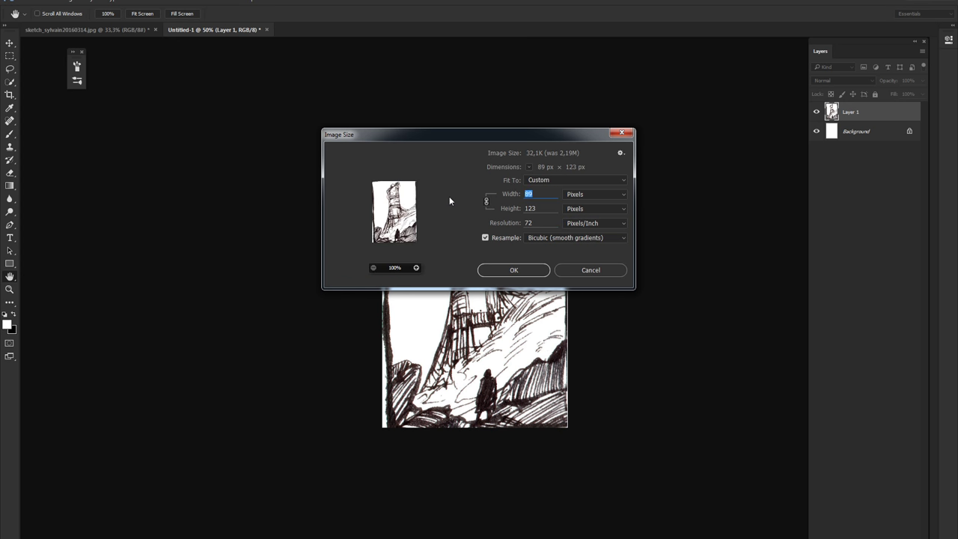
text(1000)
key(Return)
Zoom out and paint white over the black left, top and right edges.
key(z)
alt+click(522, 327)
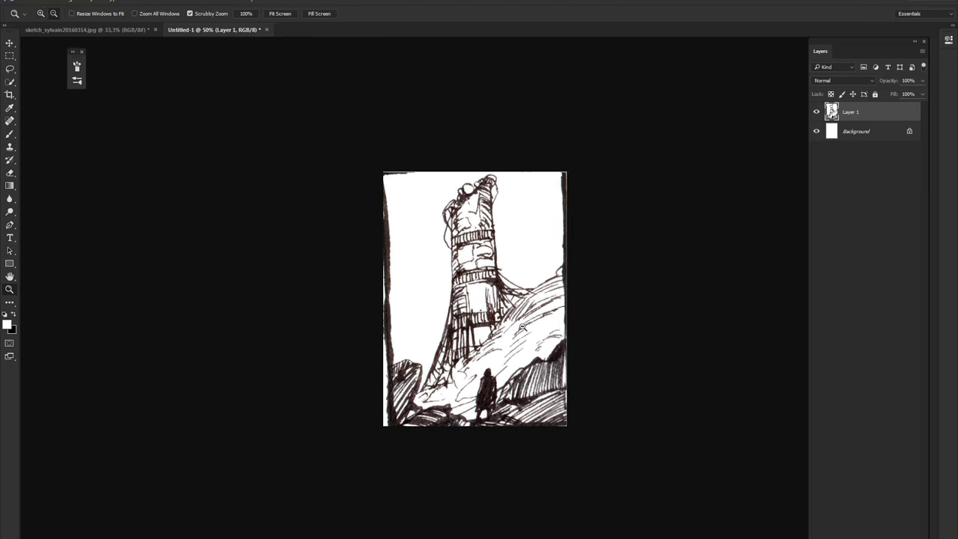
key(m)
key(b)
key(F5)
key(F5)
mouse_move(395, 192)
mouse_down()
mouse_move(395, 370)
mouse_move(421, 185)
mouse_up()
drag(555, 187, 544, 266)
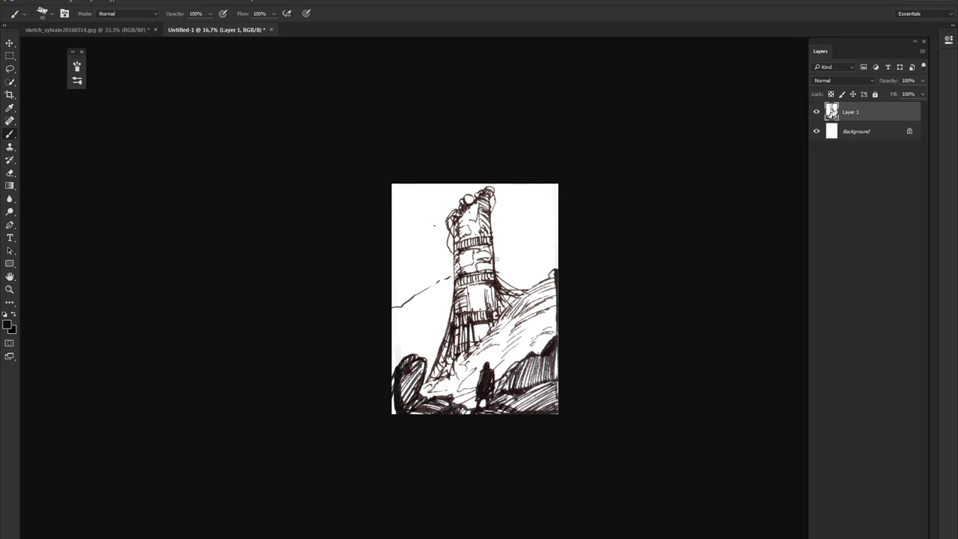
key(ctrl+z)
Bring in a painted image as a new layer, scale it over the canvas, and try a blur filter.
key(z)
click(843, 80)
key(ctrl+v)
drag(475, 300, 622, 374)
click(161, 1)
key(Escape)
With a 190 px soft brush, paint the left side, then shade the tower and rocks near-black.
right_click(497, 204)
key(Escape)
drag(408, 188, 410, 296)
drag(431, 199, 443, 307)
drag(396, 359, 425, 278)
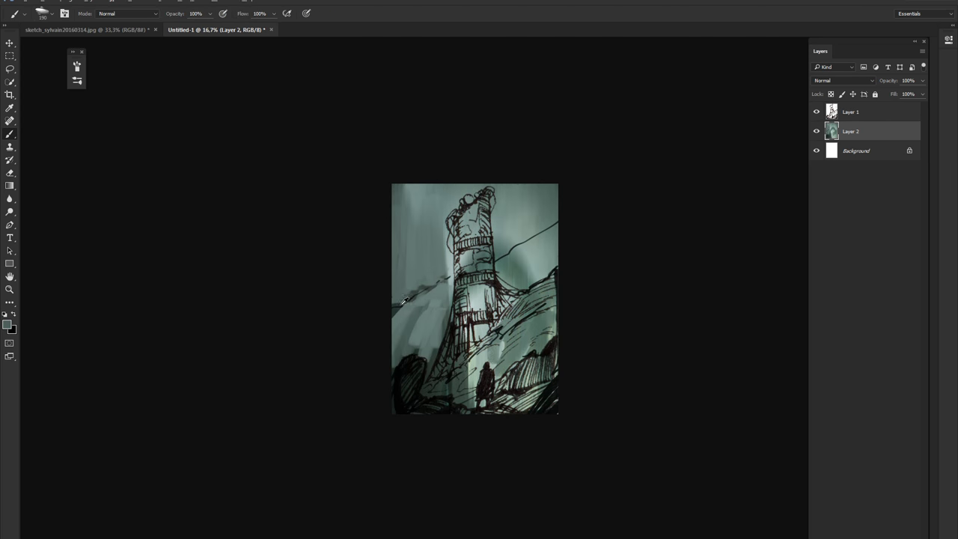
alt+click(459, 214)
drag(456, 196, 479, 258)
drag(472, 217, 494, 405)
drag(494, 337, 554, 404)
drag(554, 270, 511, 350)
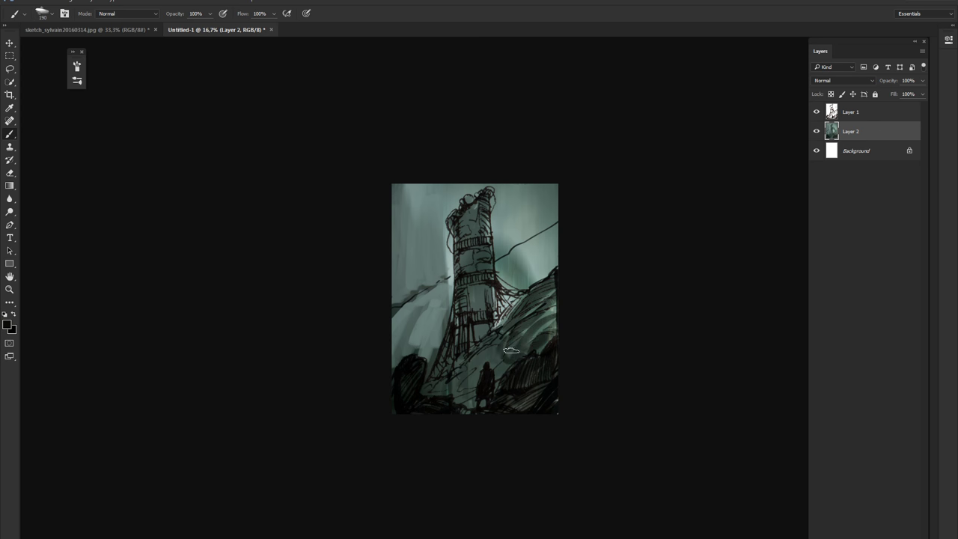
Repaint the sky in sampled grey-green and make Layer 1 active.
right_click(457, 206)
key(Escape)
drag(405, 330, 441, 225)
drag(509, 254, 524, 299)
click(831, 113)
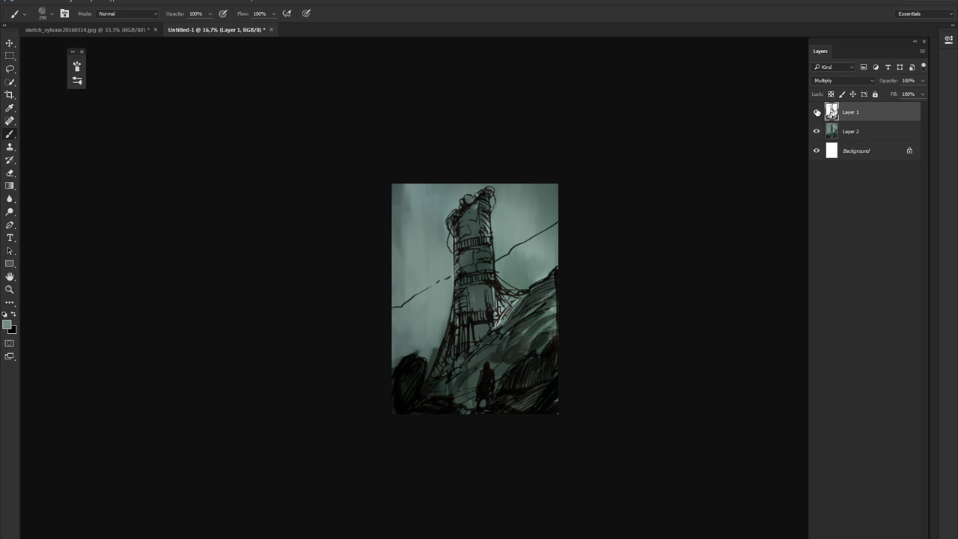
key(ctrl+plus)
Crop to extend the canvas, then paint dark rocks at the lower left with a new brush preset.
key(c)
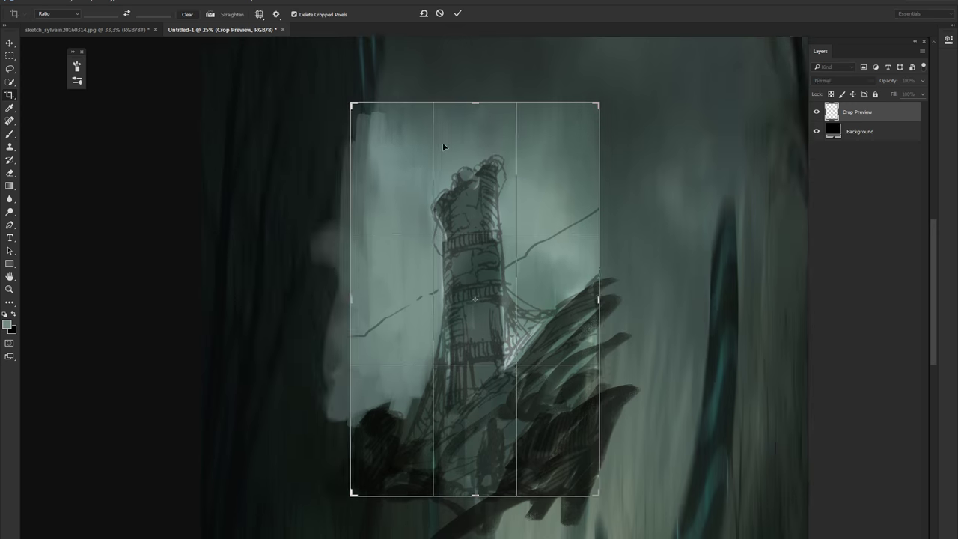
drag(443, 143, 581, 286)
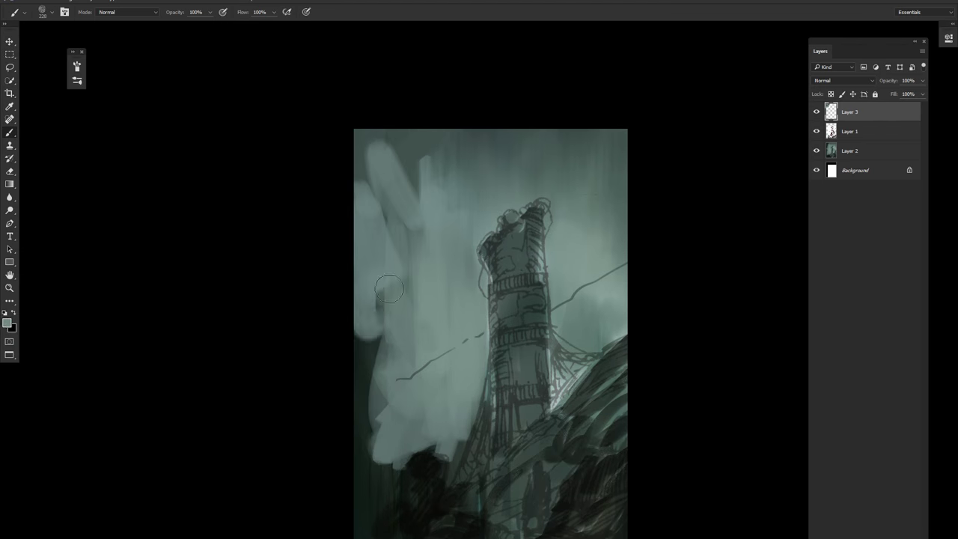
drag(389, 288, 407, 450)
right_click(581, 206)
key(Escape)
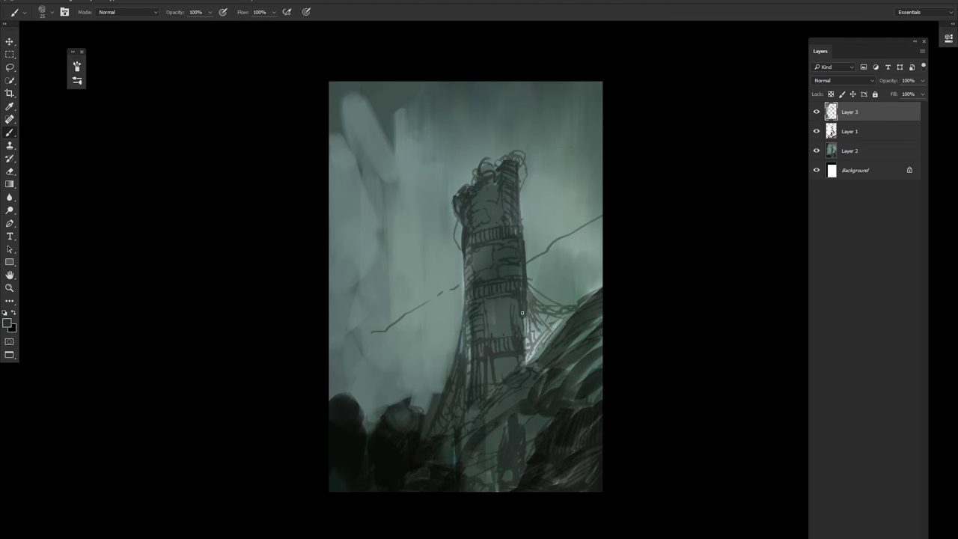
right_click(524, 302)
double_click(782, 324)
drag(411, 394, 353, 396)
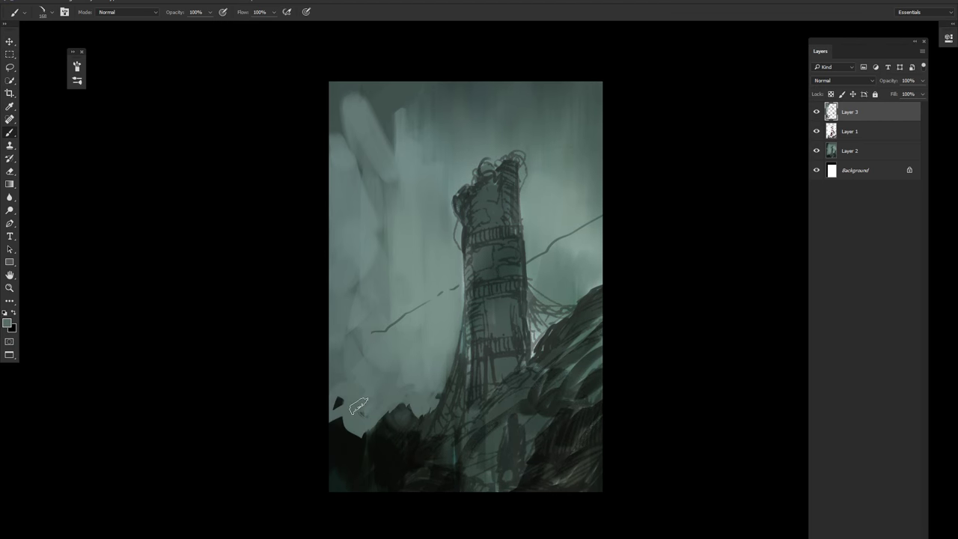
Enlarge the brush and paint the distant mountain ridge behind the tower.
right_click(541, 203)
key(Escape)
right_click(449, 217)
drag(497, 229, 524, 229)
key(Return)
key(ctrl+d)
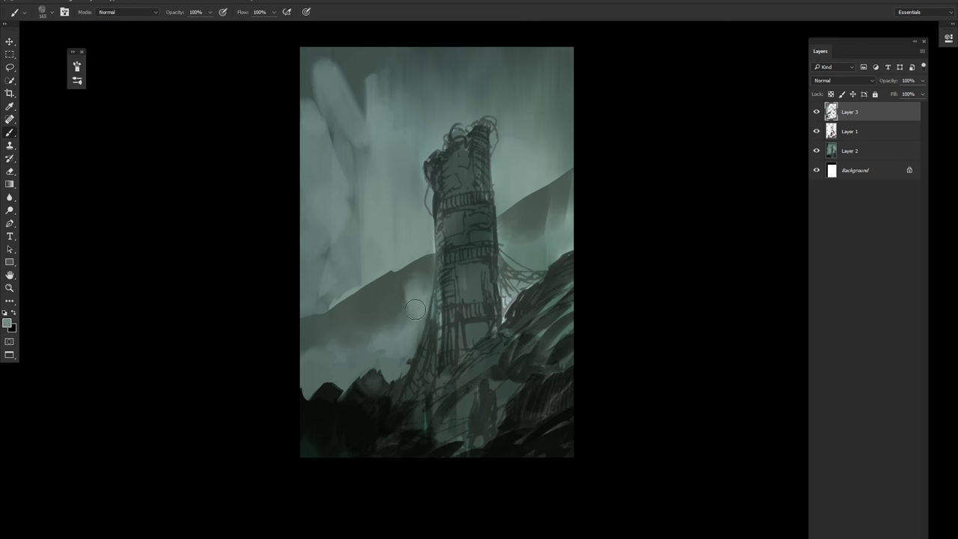
drag(512, 298, 491, 327)
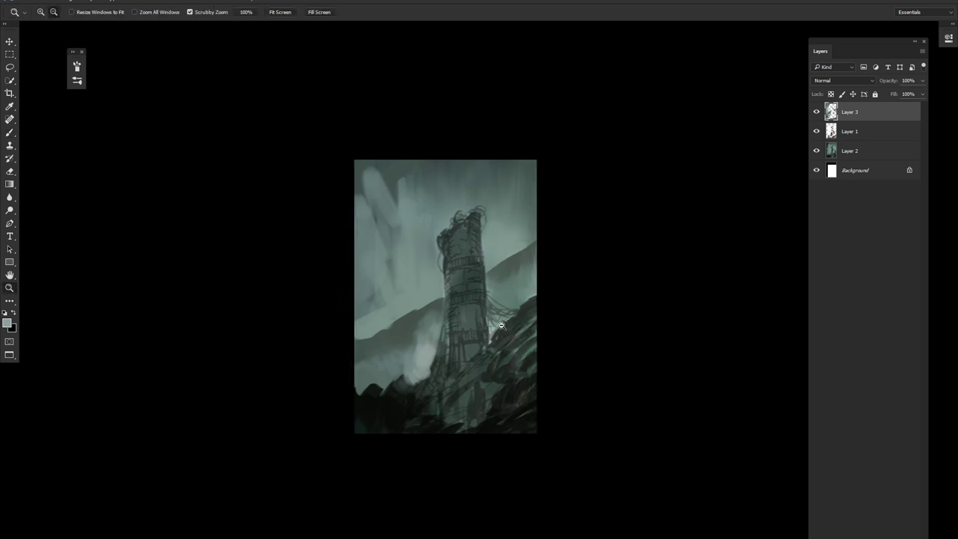
Paint light mist at the lower left and add two new layers for foreground work.
scroll(492, 327, down, 3)
mouse_move(419, 390)
mouse_down()
mouse_move(407, 332)
mouse_move(300, 391)
mouse_up()
alt+click(406, 331)
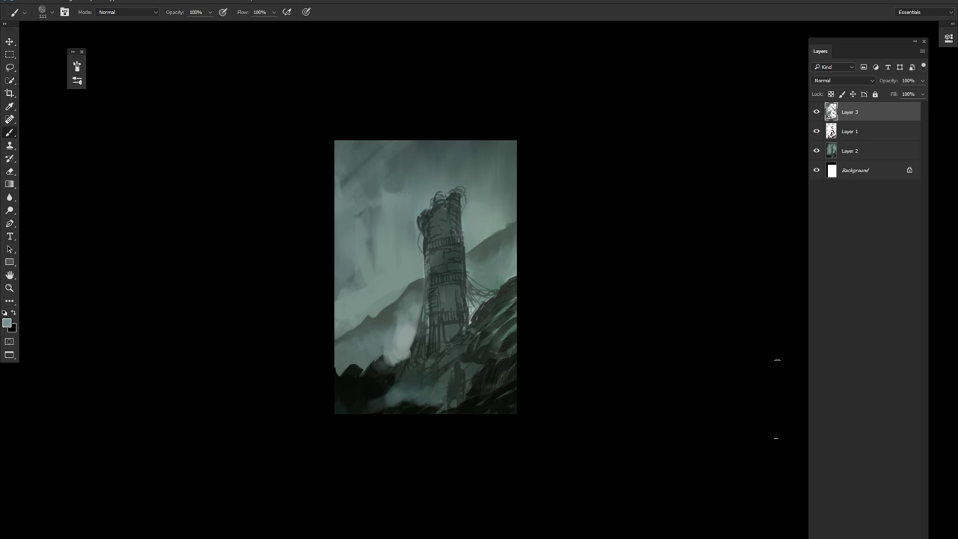
key(ctrl+shift+alt+n)
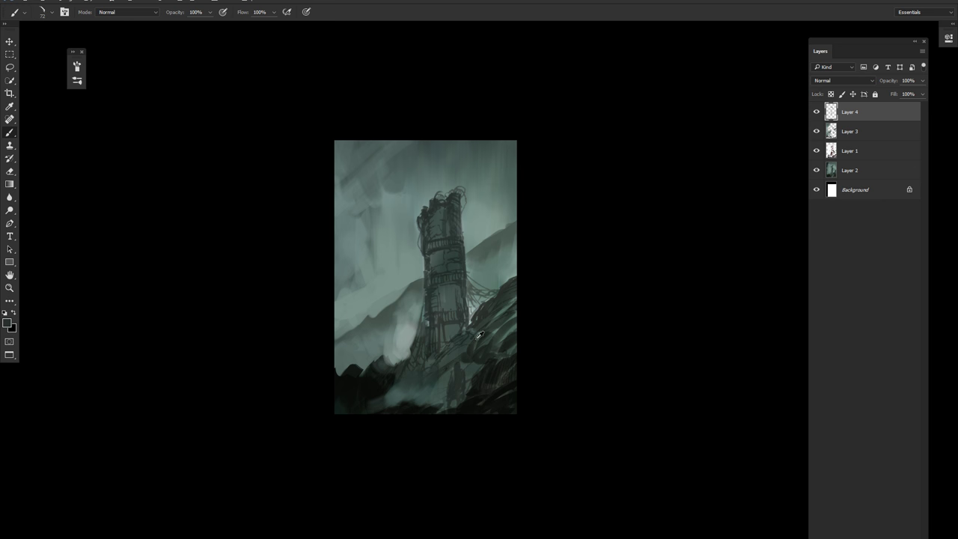
drag(464, 374, 464, 358)
key(ctrl+shift+alt+n)
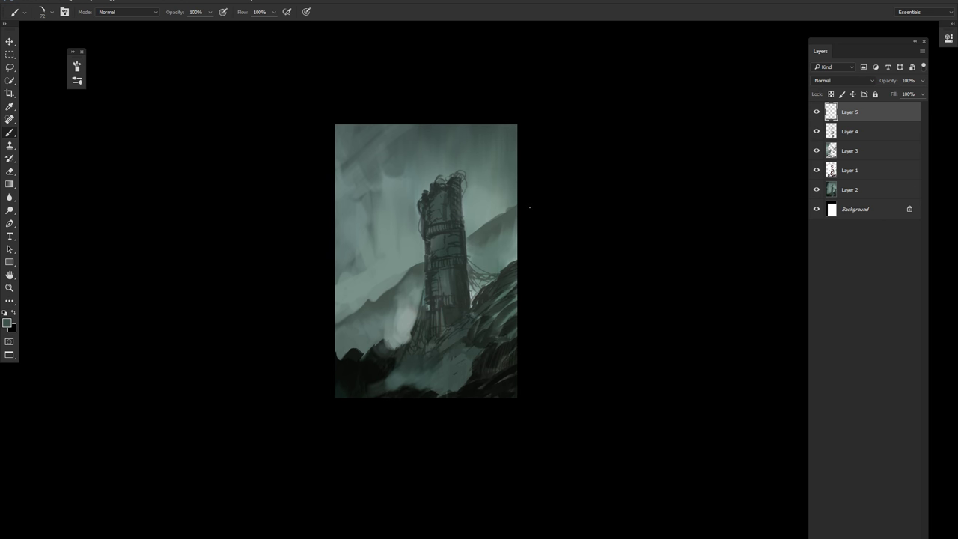
drag(334, 391, 334, 377)
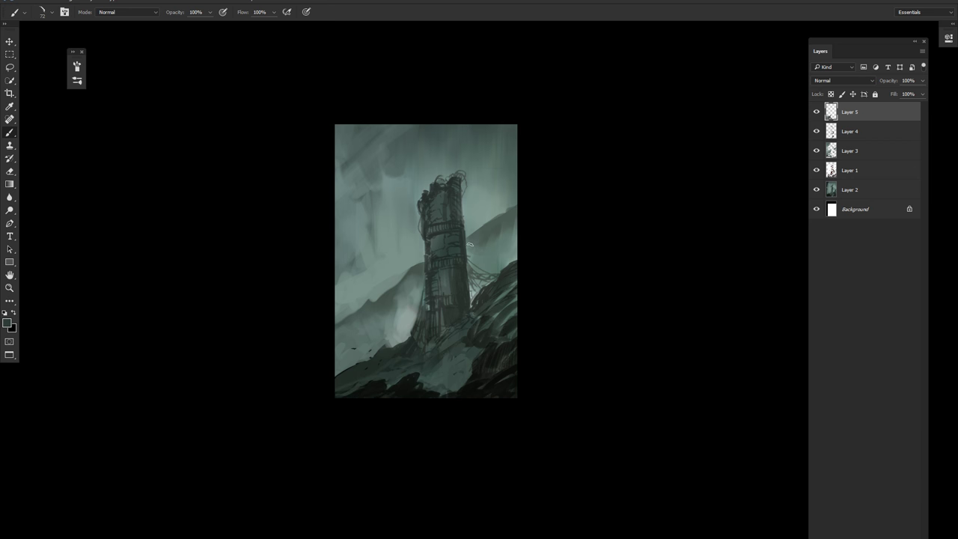
Merge the painting layers into one layer and shrink it slightly inside the canvas.
shift+click(831, 171)
key(ctrl+e)
key(ctrl+t)
key(Return)
drag(336, 125, 333, 298)
alt+click(347, 146)
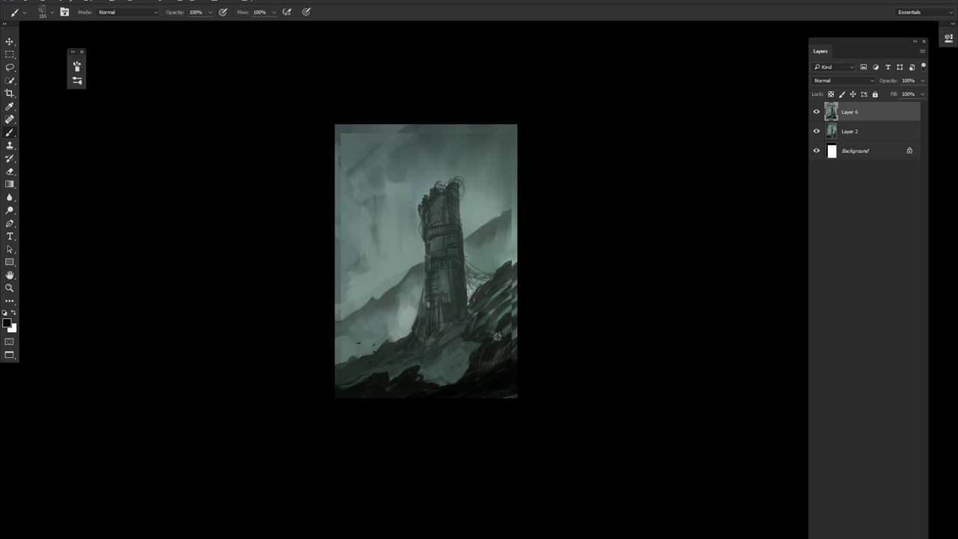
Sample a new paint colour, flip the view horizontally, and set the brush to 136.
key(ctrl+plus)
right_click(567, 187)
key(Escape)
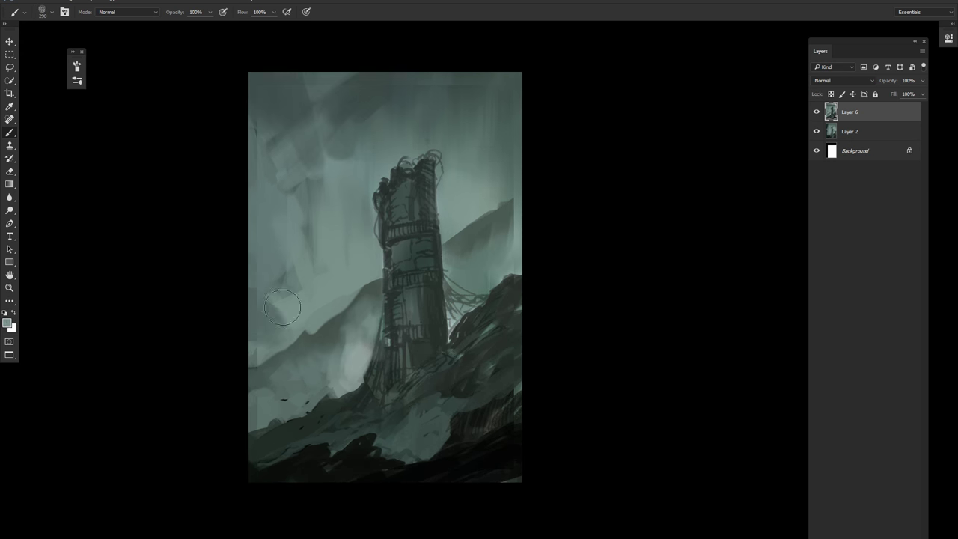
alt+click(418, 81)
key(h)
right_click(406, 204)
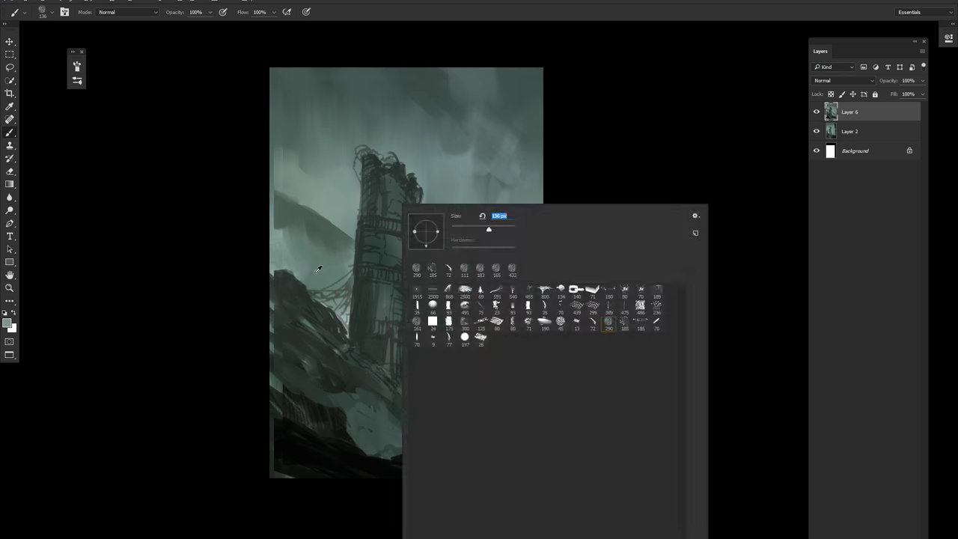
key(Return)
Switch to black with a different 66 px brush while repositioning the view onto the slope.
key(d)
right_click(370, 154)
key(Return)
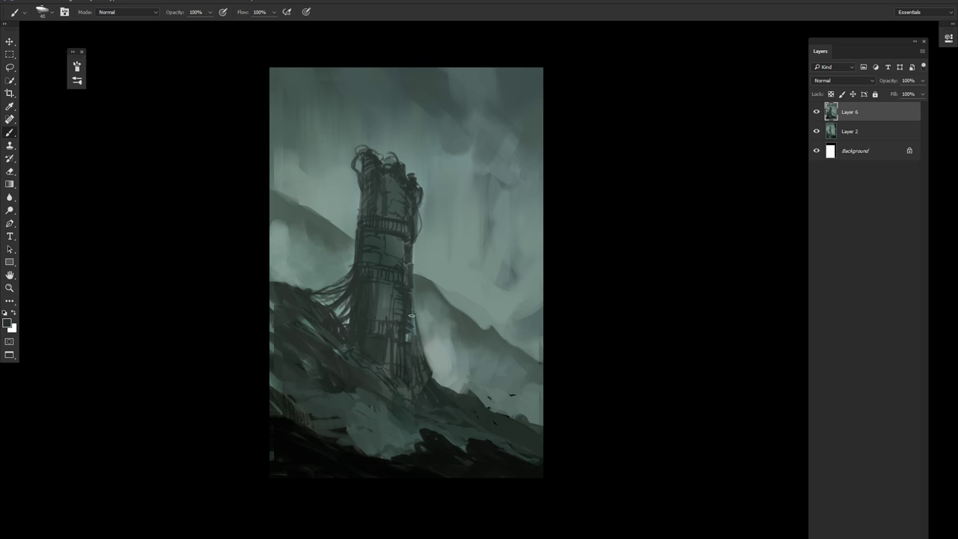
drag(417, 337, 381, 260)
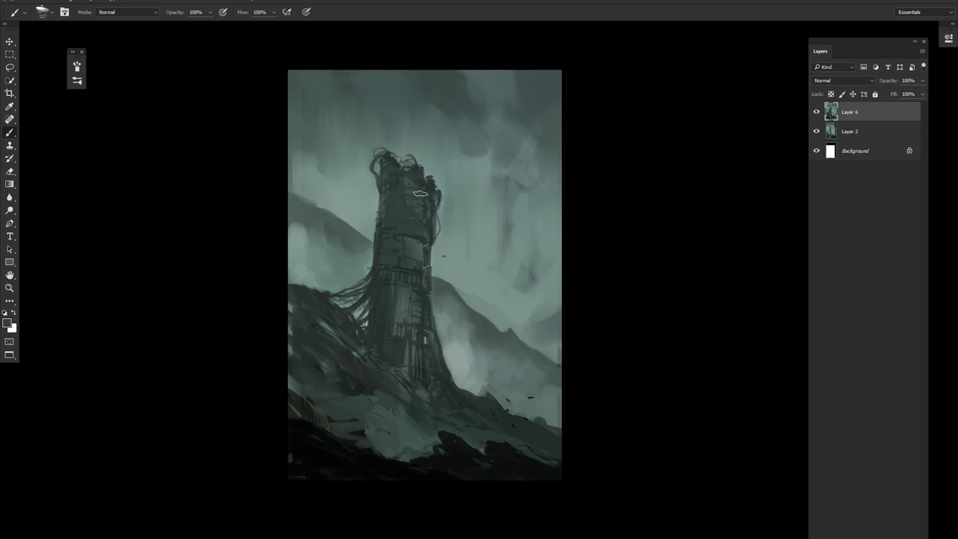
key(ctrl+minus)
right_click(446, 209)
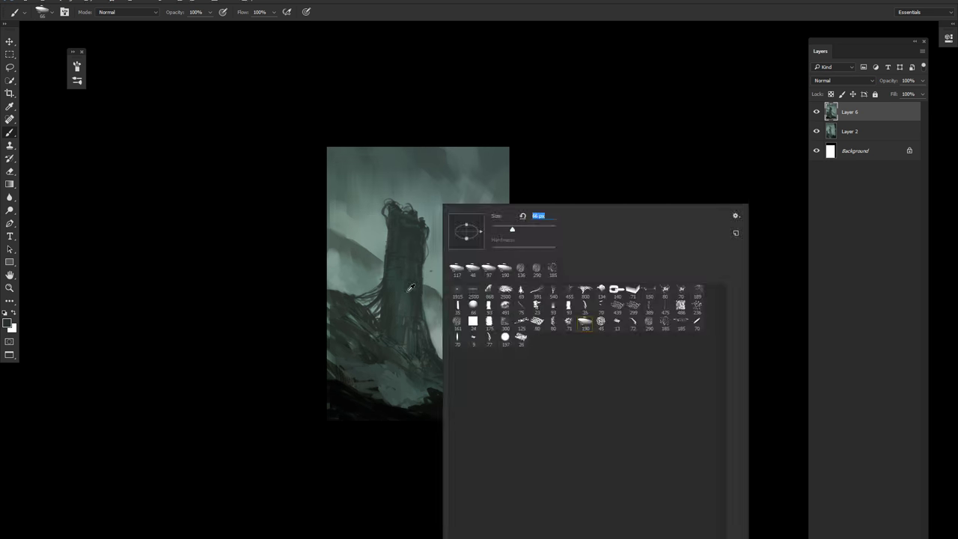
key(Return)
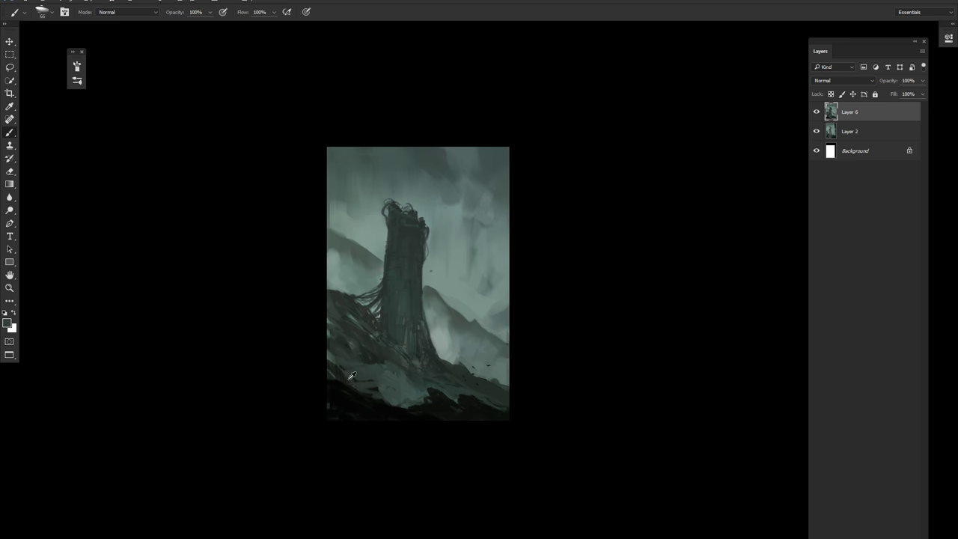
drag(372, 376, 410, 193)
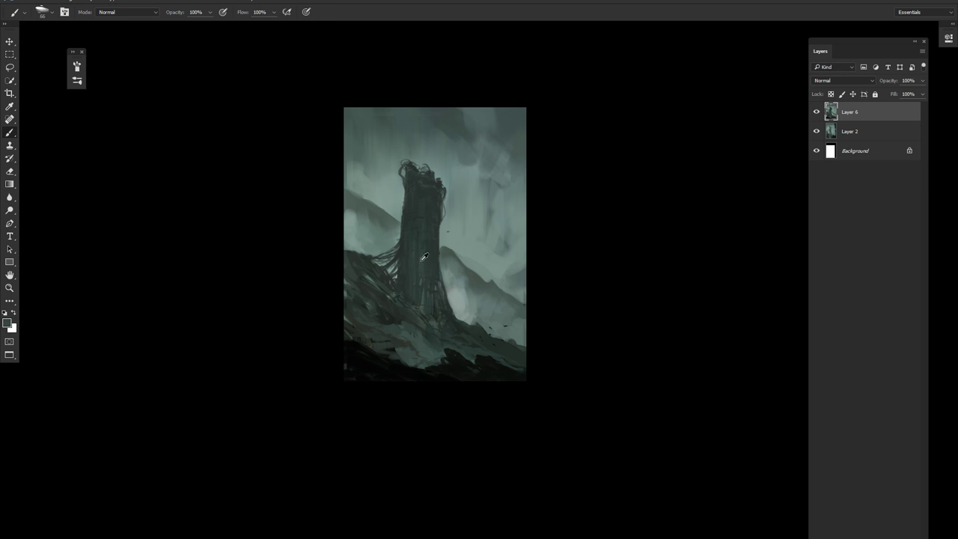
drag(404, 279, 449, 291)
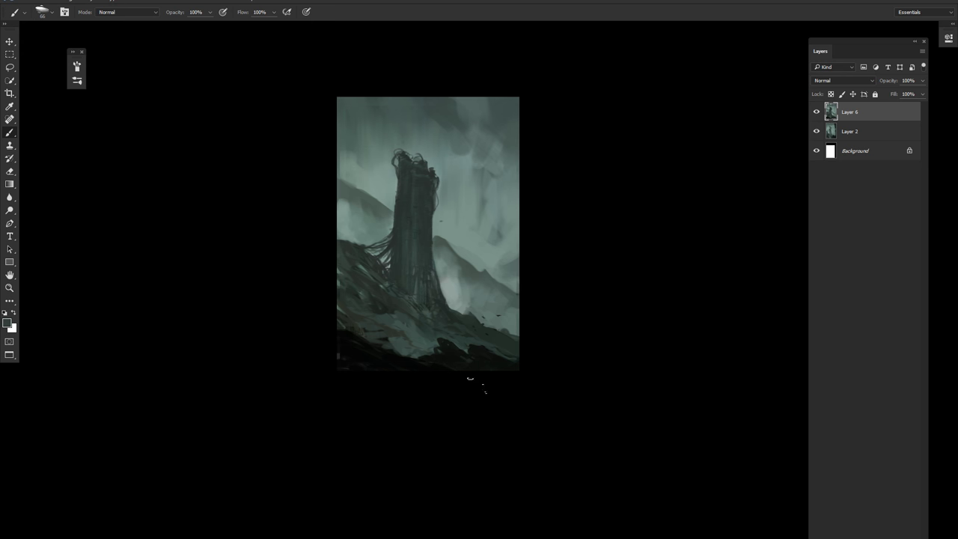
drag(470, 378, 430, 258)
On a new layer, lasso the slope and brush strokes inside, then shrink the brush to 25.
key(ctrl+shift+alt+n)
key(l)
drag(279, 192, 582, 380)
key(b)
drag(330, 235, 481, 342)
key(ctrl+d)
right_click(338, 342)
key(Return)
click(332, 307)
key(bracketleft)
key(bracketleft)
key(bracketleft)
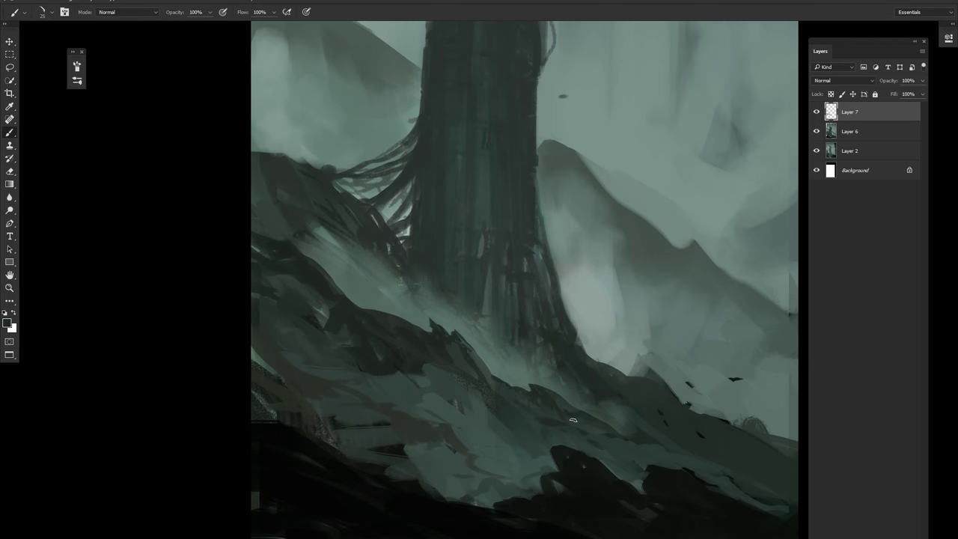
Add dark strokes on the slope, deselect, and zoom out to judge the composition.
drag(420, 387, 425, 377)
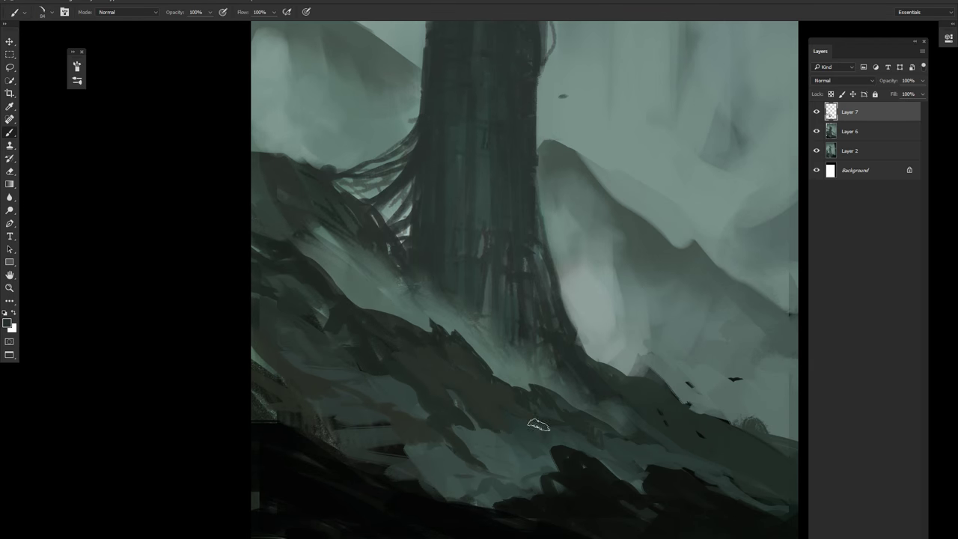
drag(497, 386, 486, 349)
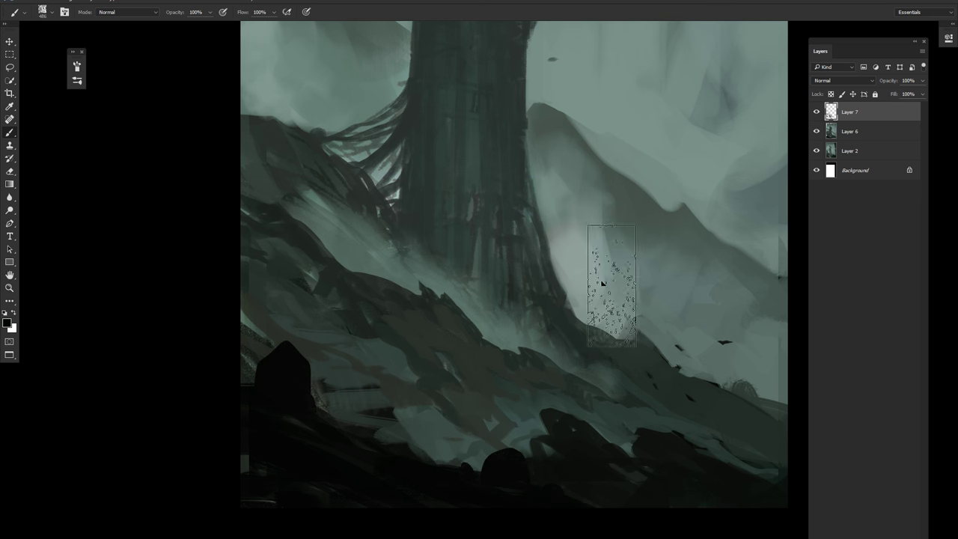
key(ctrl+d)
key(ctrl+0)
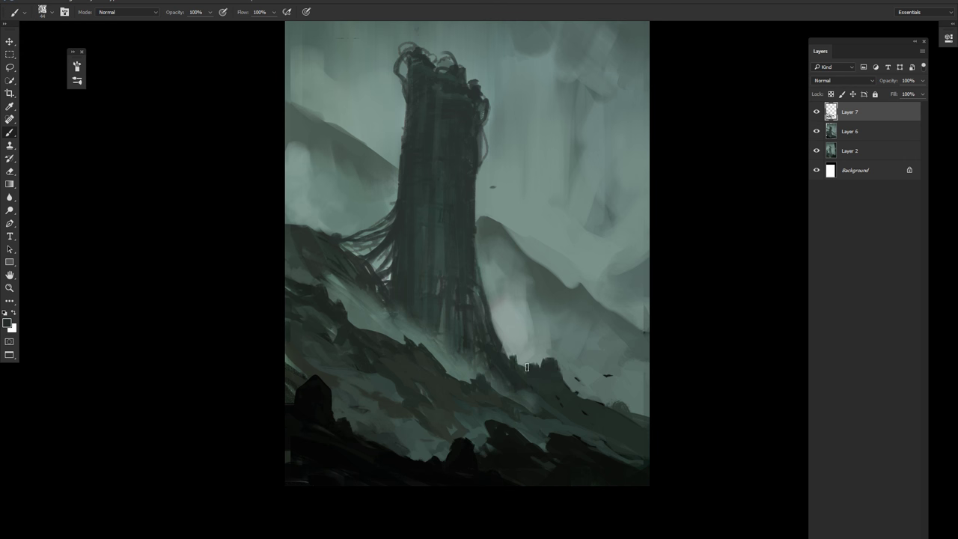
key(z)
key(ctrl+minus)
Flip the canvas horizontally and paint dark grey-green peaks on the left mountains.
key(b)
key(ctrl+shift+h)
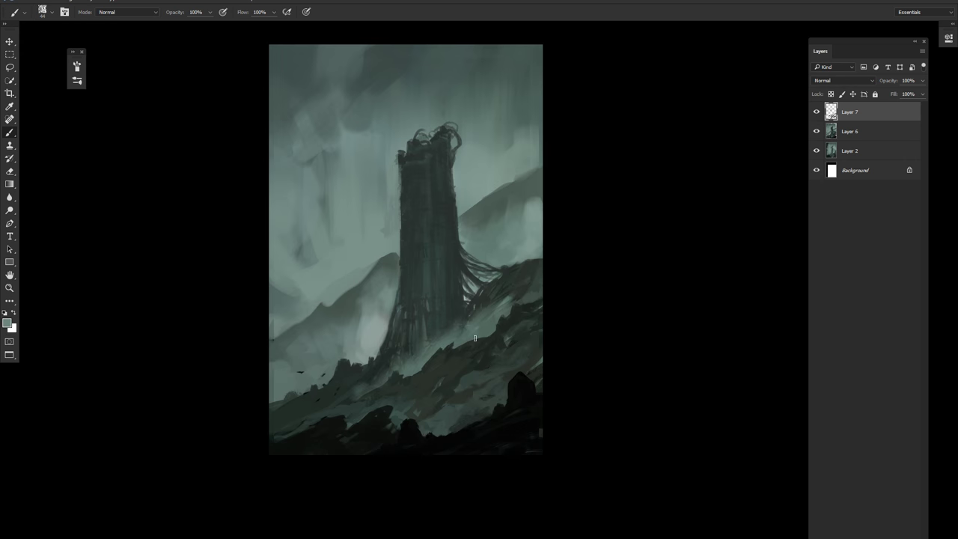
alt+click(524, 414)
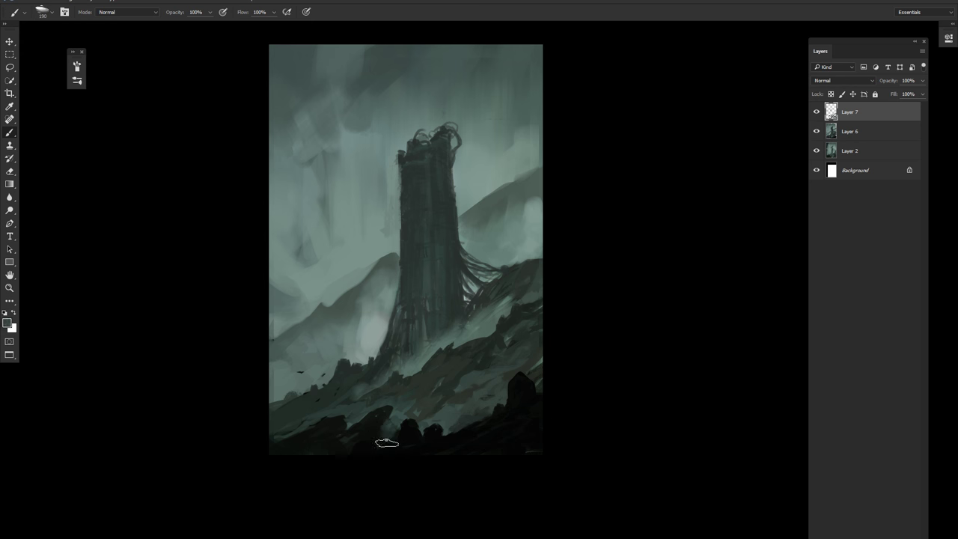
mouse_move(336, 274)
mouse_down()
mouse_move(314, 299)
mouse_move(336, 302)
mouse_up()
alt+click(310, 311)
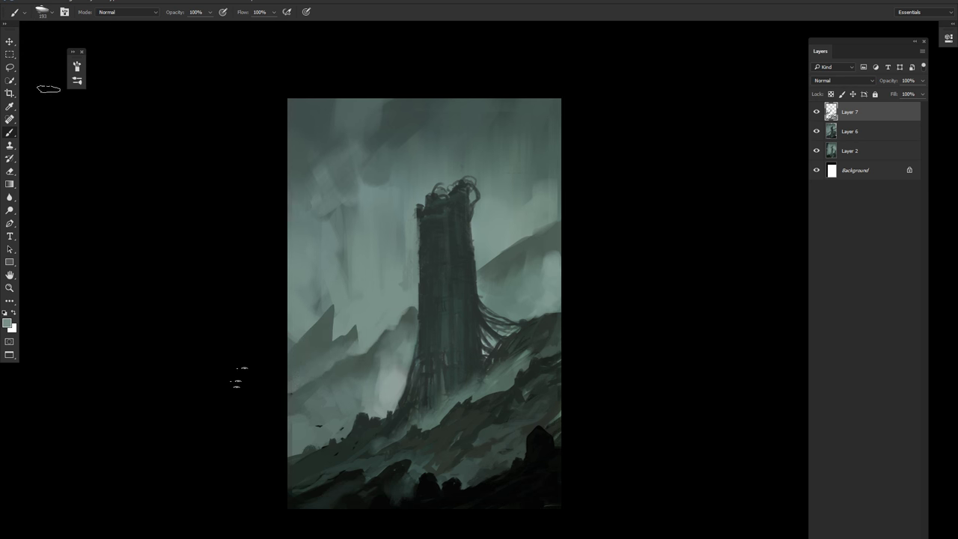
Zoom in on the slope, change the brush, and add a new layer for the figure.
key(l)
key(b)
key(ctrl+d)
drag(546, 253, 558, 249)
key(ctrl+plus)
right_click(531, 316)
key(Escape)
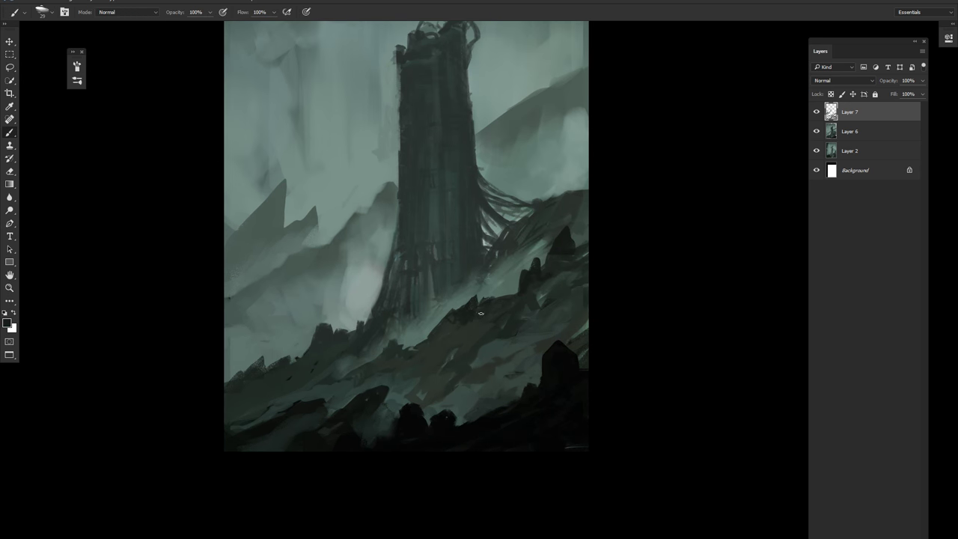
key(ctrl+shift+alt+n)
key(ctrl+plus)
Paint a dark standing figure with a thin staff, refining legs, head and hand.
drag(476, 371, 438, 453)
mouse_move(501, 329)
mouse_down()
mouse_move(501, 451)
mouse_move(490, 423)
mouse_up()
mouse_move(475, 348)
mouse_down()
mouse_move(468, 376)
mouse_move(495, 381)
mouse_up()
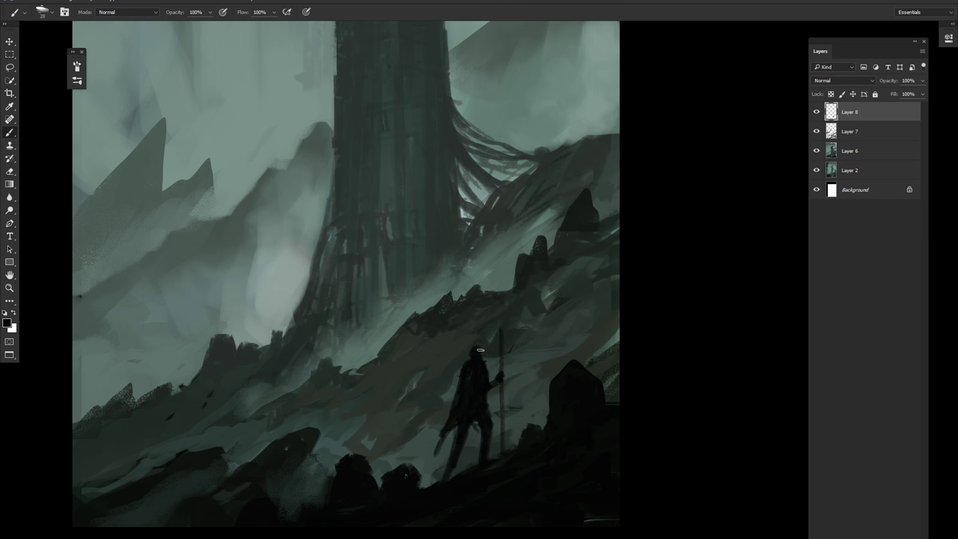
key(ctrl+minus)
key(ctrl+minus)
Rename the figure layer "char" and add a new empty Layer 9 on top.
double_click(849, 112)
text(chart)
key(Return)
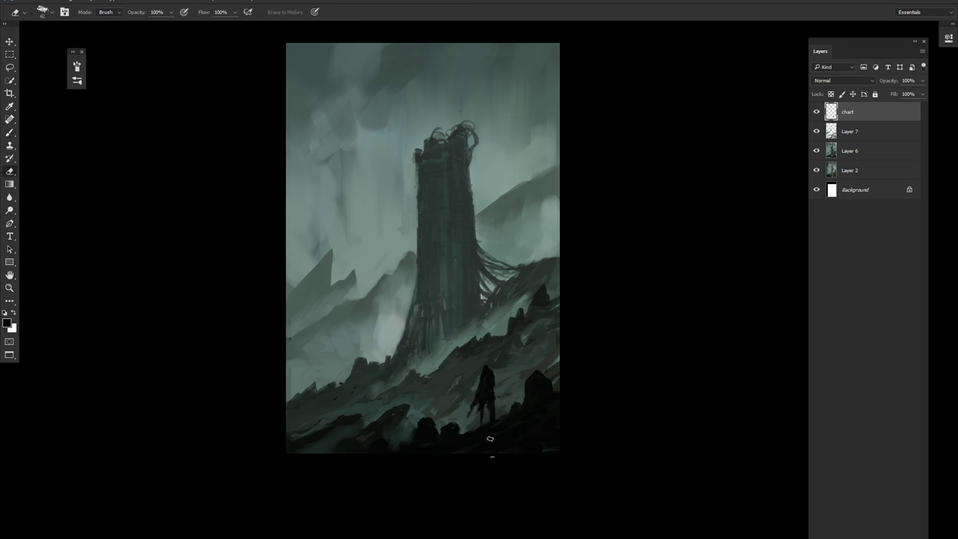
key(ctrl+shift+alt+n)
drag(866, 131, 865, 111)
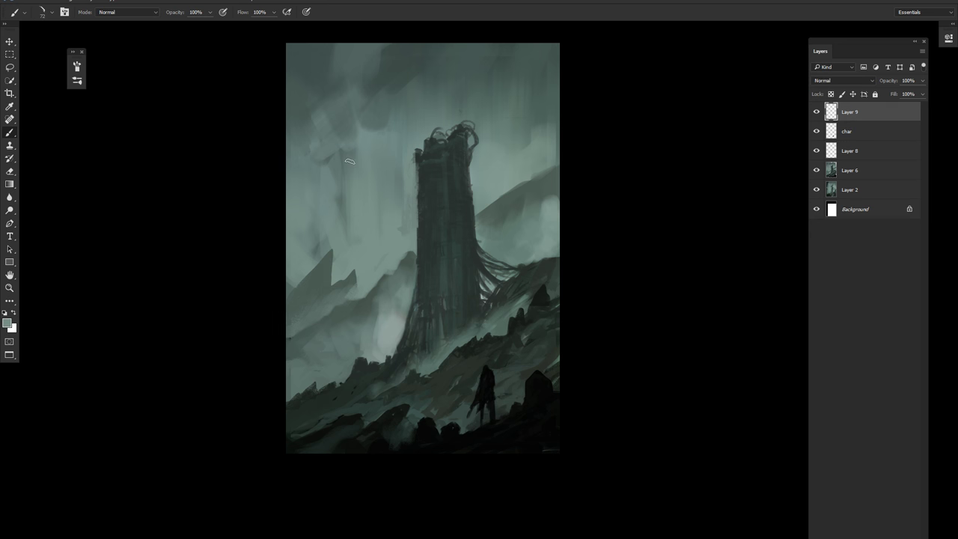
Fill the top layer with black in Saturation mode to view the painting in greyscale.
key(d)
key(g)
key(alt+BackSpace)
key(shift+alt+t)
Add an Overlay layer above Layer 8 and darken the tower body.
click(861, 150)
key(ctrl+shift+n)
key(Return)
key(b)
drag(460, 342, 456, 295)
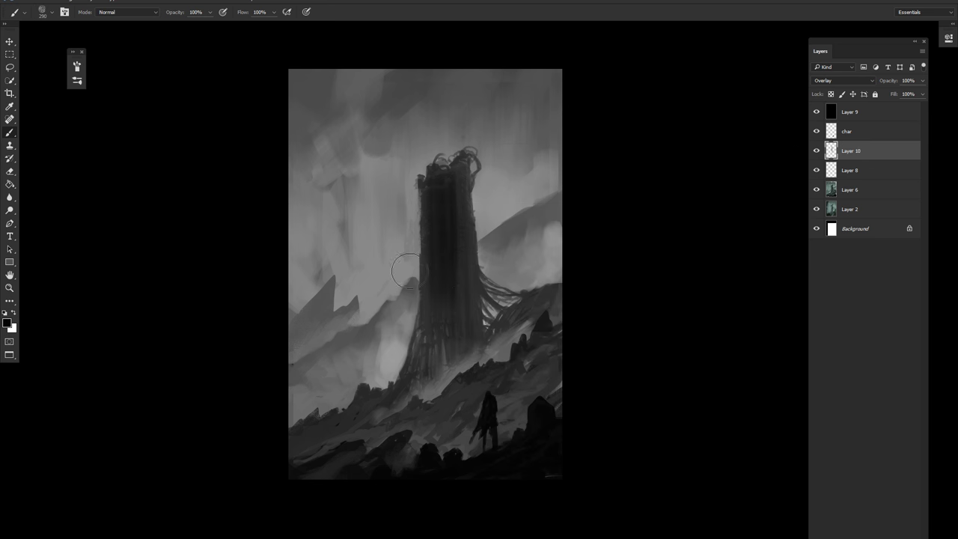
mouse_move(449, 187)
mouse_down()
mouse_move(435, 331)
mouse_move(406, 399)
mouse_move(449, 314)
mouse_up()
Brighten the fog at the tower base and left slopes, then merge the Overlay layer down.
key(x)
key(x)
key([)
key([)
key([)
mouse_move(428, 231)
mouse_down()
mouse_move(449, 322)
mouse_move(440, 219)
mouse_move(447, 359)
mouse_up()
right_click(447, 214)
key(Escape)
key(])
key(])
key(])
mouse_move(386, 287)
mouse_down()
mouse_move(352, 278)
mouse_move(337, 146)
mouse_up()
key(z)
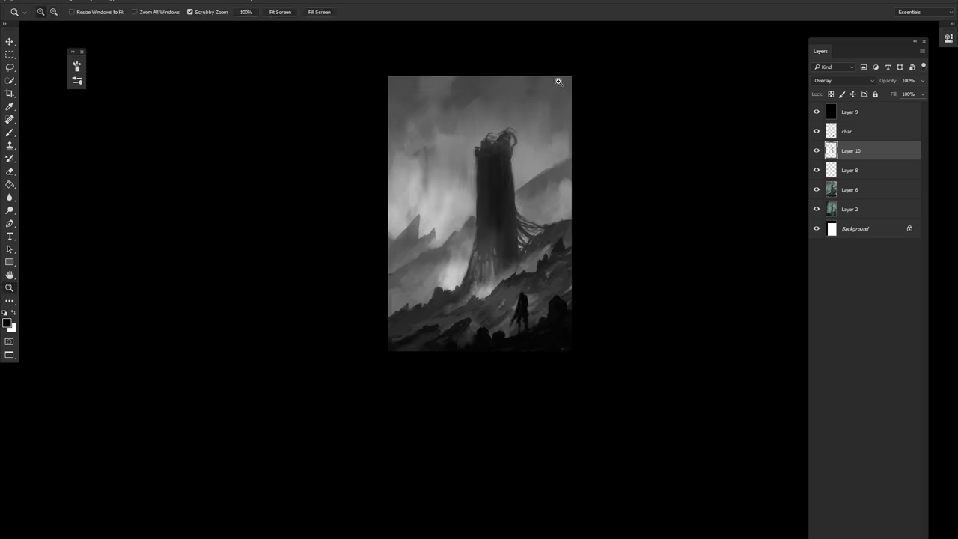
drag(630, 106, 776, 181)
key(ctrl+e)
Return the painting to colour and select a 25 px brush.
right_click(573, 204)
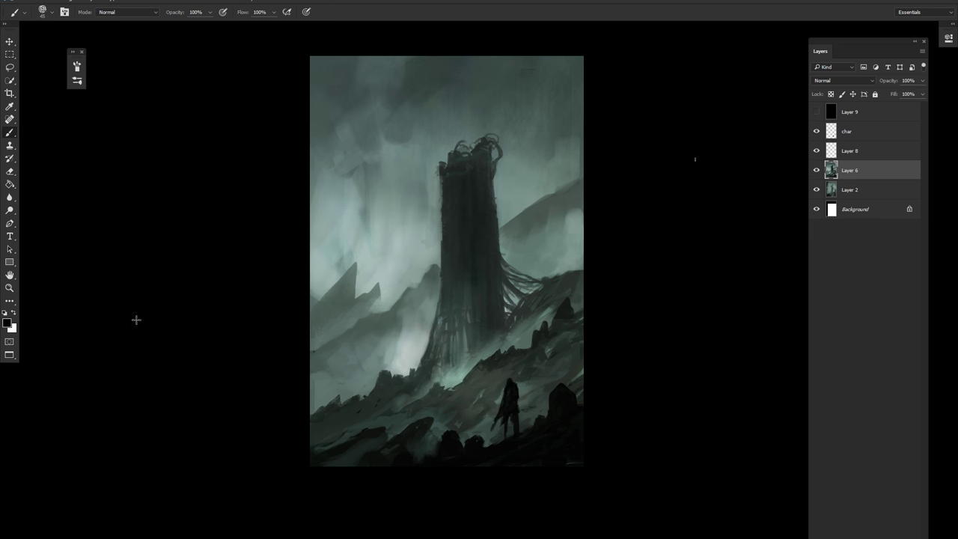
click(8, 323)
click(736, 154)
key(F5)
key(F5)
right_click(581, 204)
click(517, 342)
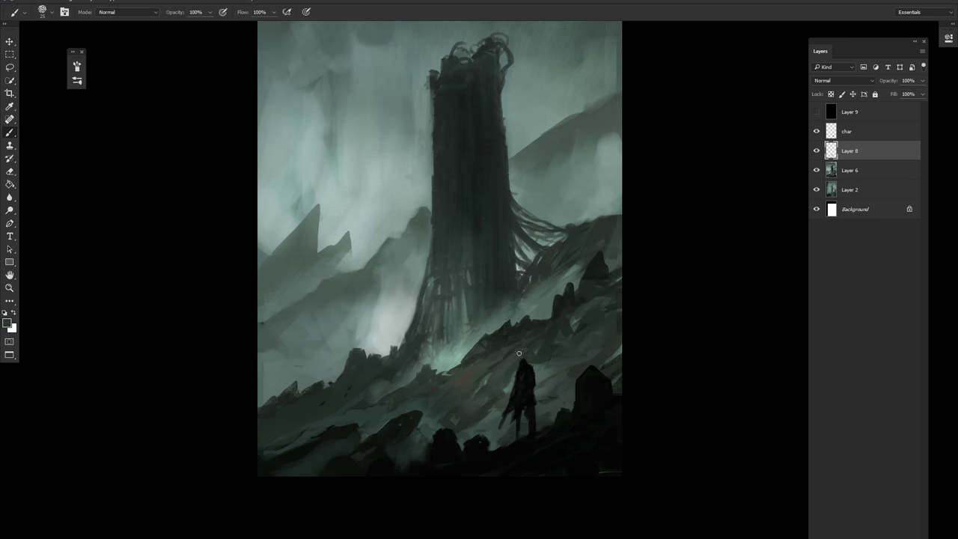
Switch to an 18 px brush with a brown painting colour for the slope.
drag(604, 359, 558, 408)
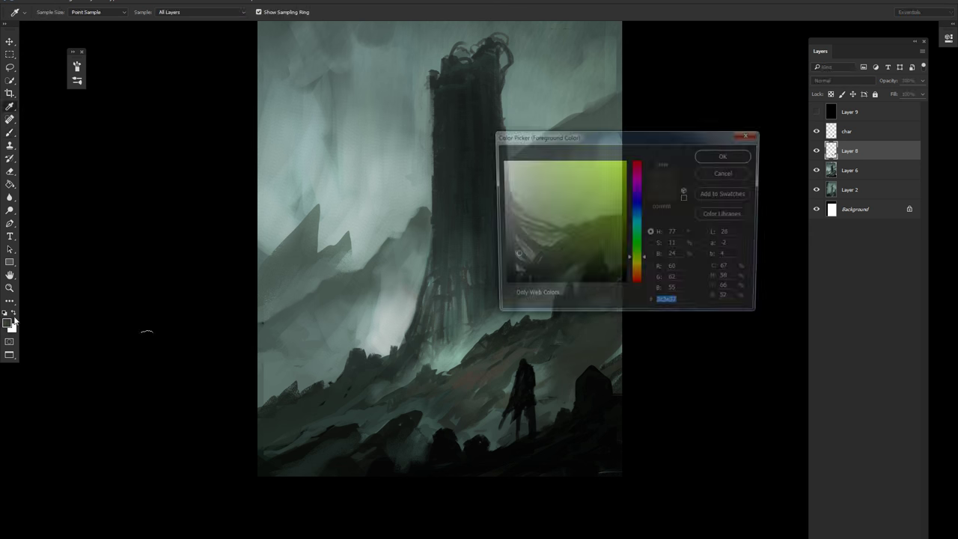
right_click(569, 206)
click(603, 296)
right_click(533, 367)
click(603, 295)
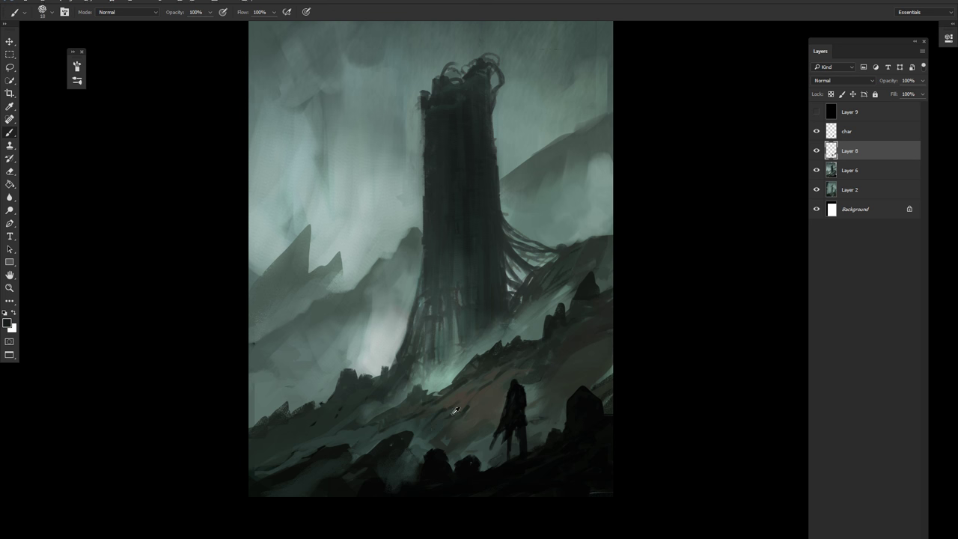
alt+click(479, 374)
key(Return)
Use a larger brush and adjust a dark tone sampled near the figure.
right_click(560, 300)
click(614, 315)
alt+click(530, 382)
key(ctrl+minus)
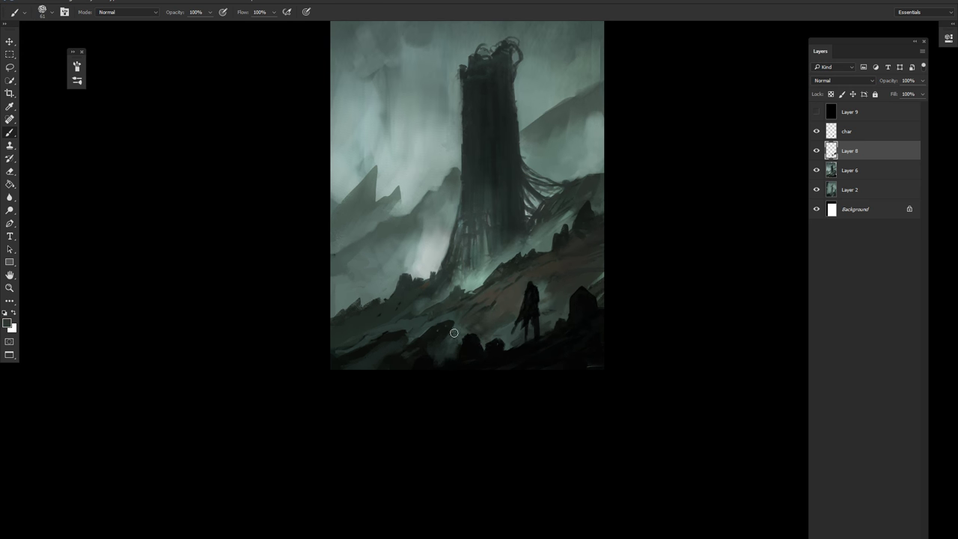
alt+click(546, 285)
key(ctrl+plus)
key(Return)
Paint light strokes on the tower with a 99 px brush, then sample a darker tower tone.
alt+click(389, 290)
right_click(458, 206)
click(537, 230)
mouse_move(390, 329)
mouse_down()
mouse_move(397, 247)
mouse_move(425, 209)
mouse_up()
alt+click(381, 247)
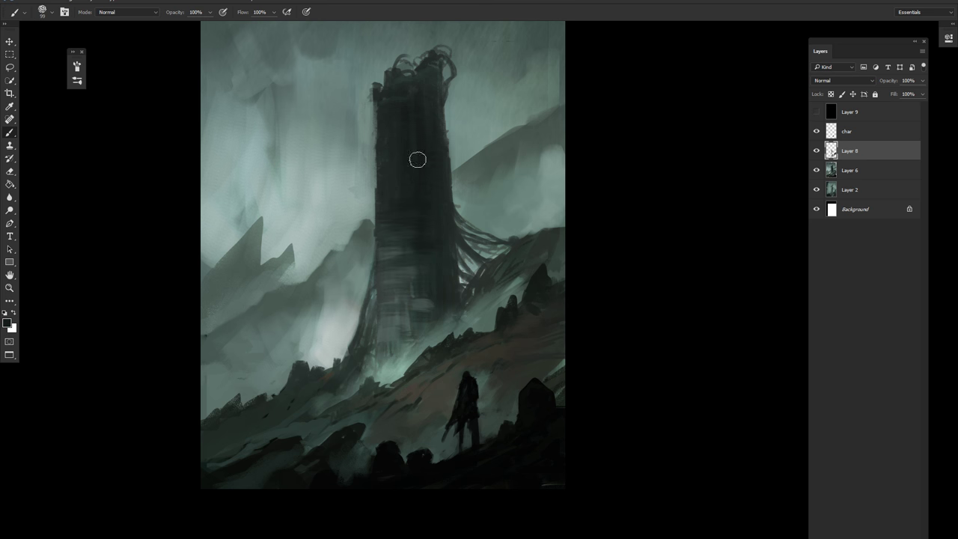
key(ctrl+minus)
right_click(442, 210)
key(Return)
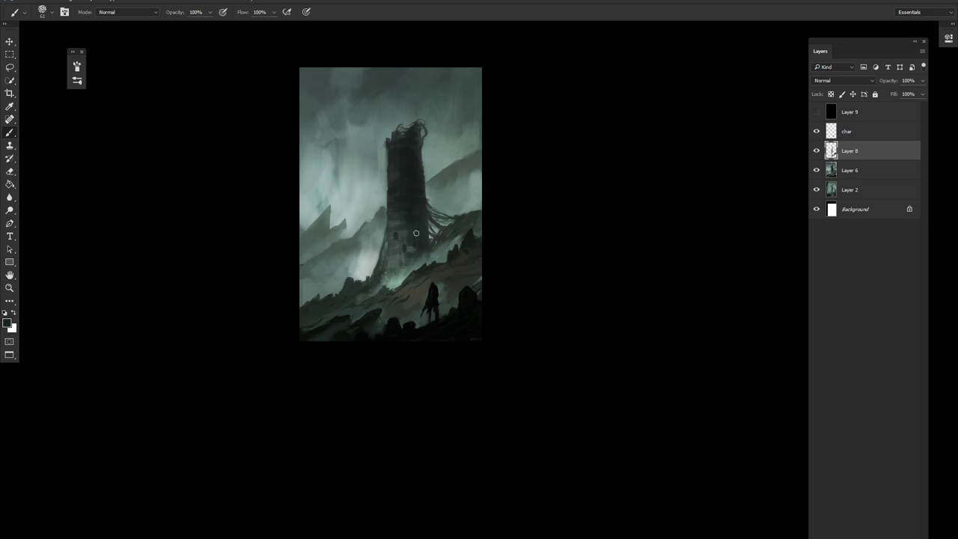
Extend the tower top upward and paint dark vines on its left edge.
right_click(405, 271)
key(Return)
key(ctrl+plus)
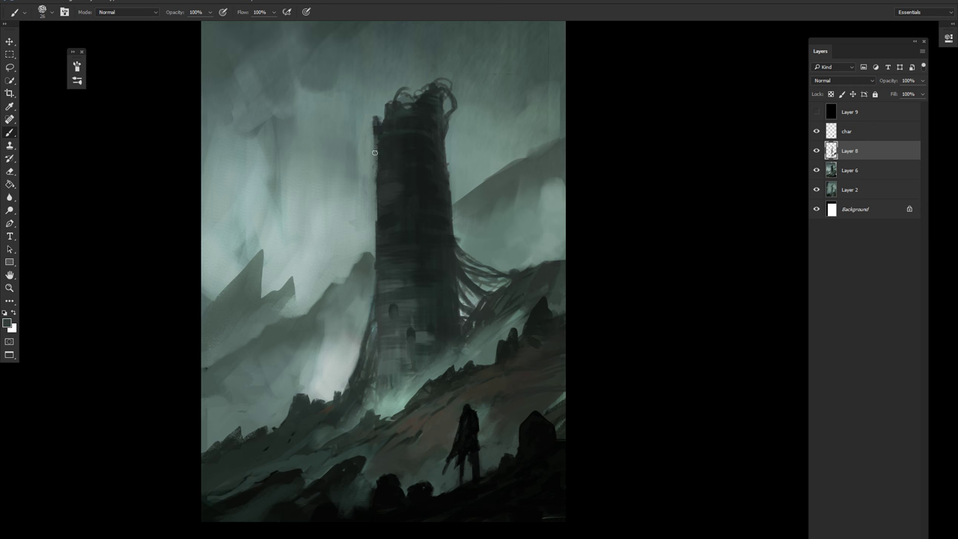
scroll(397, 87, up, 1)
drag(382, 146, 415, 116)
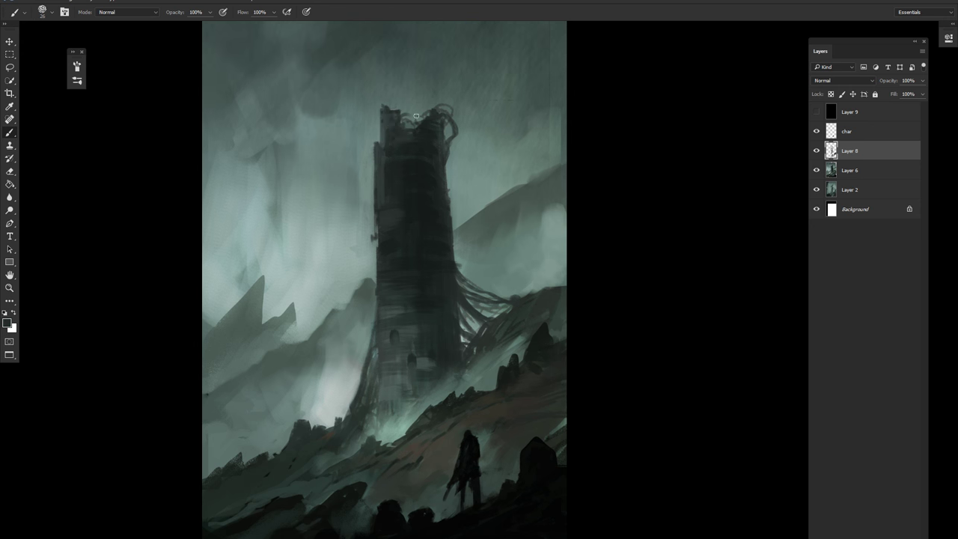
drag(375, 239, 378, 187)
scroll(379, 187, down, 1)
Set up a larger vine brush, inspect the tower top and mirror the canvas horizontally.
right_click(514, 182)
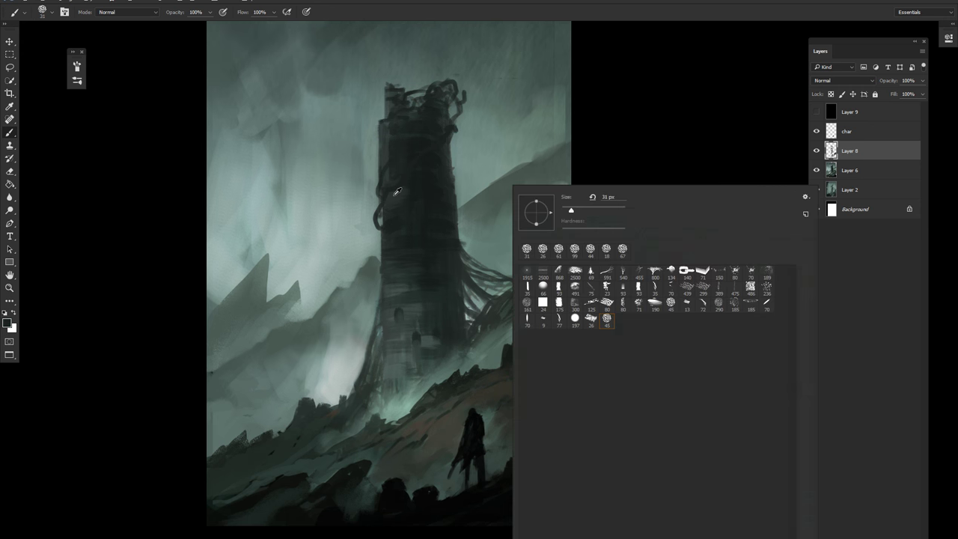
key(Return)
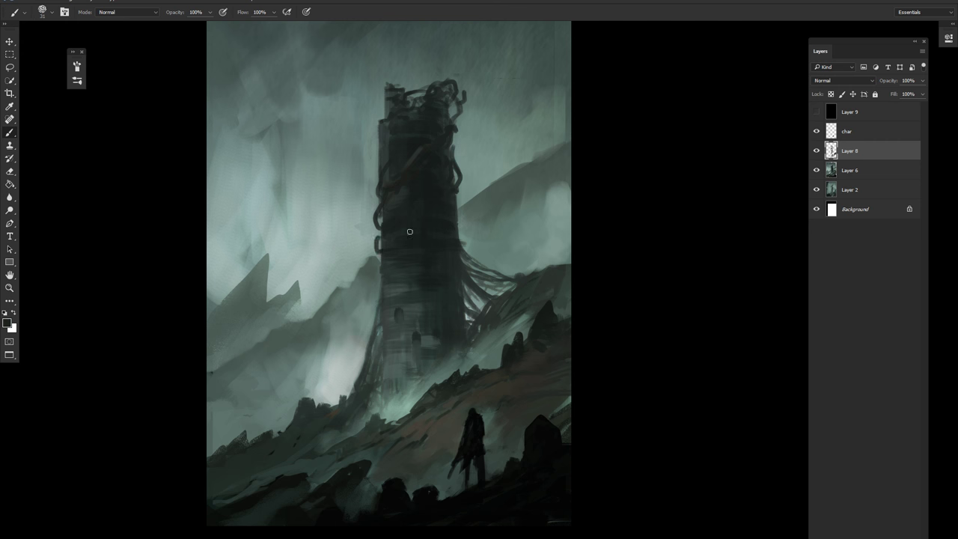
scroll(430, 134, up, 2)
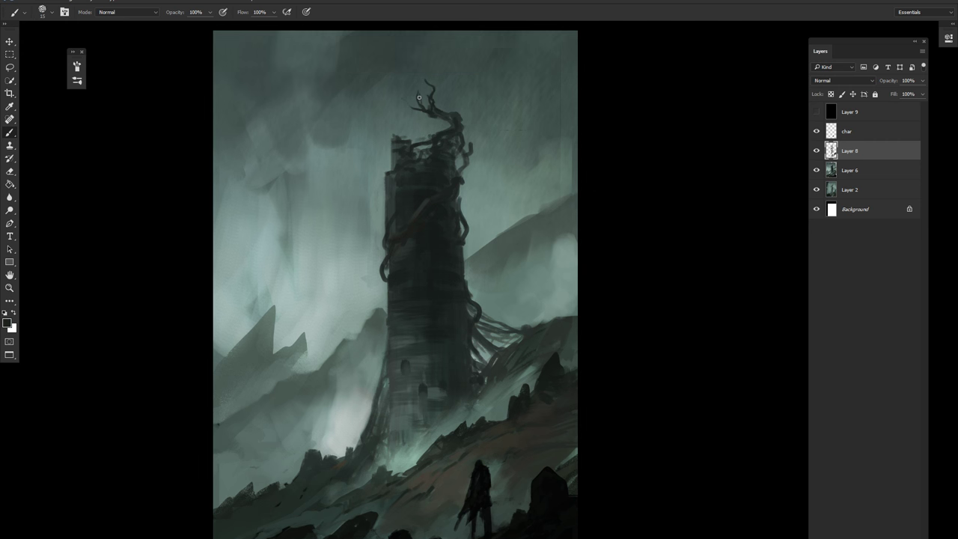
mouse_move(462, 142)
mouse_down()
mouse_move(435, 142)
mouse_move(463, 126)
mouse_up()
key(bracketright)
key(bracketright)
key(bracketright)
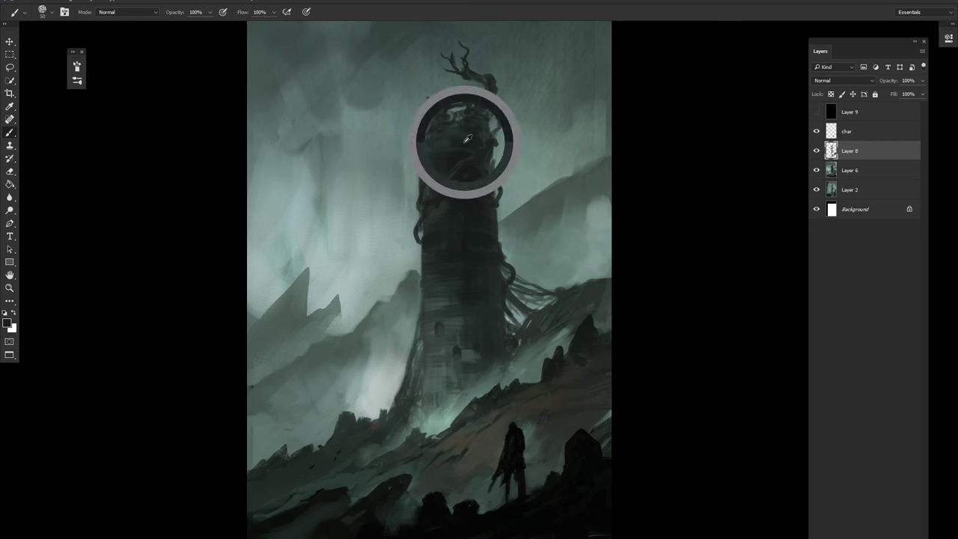
drag(439, 178, 397, 179)
key(ctrl+shift+h)
Paint black roots at the lower left and a long curved root at bottom right.
right_click(550, 206)
key(Return)
mouse_move(479, 299)
mouse_down()
mouse_move(439, 289)
mouse_move(494, 289)
mouse_up()
key(d)
drag(310, 251, 334, 328)
key(ctrl+z)
drag(310, 284, 366, 378)
mouse_move(672, 337)
mouse_down()
mouse_move(563, 428)
mouse_move(546, 422)
mouse_up()
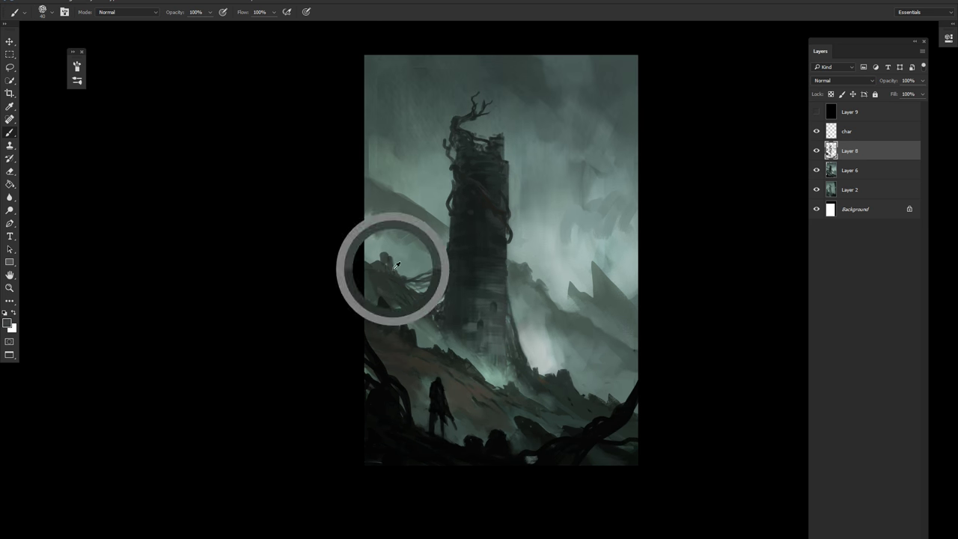
Paint small blocky ruins on the slope using a colour sampled near the tower base.
alt+click(563, 373)
mouse_move(561, 362)
mouse_down()
mouse_move(536, 365)
mouse_move(506, 343)
mouse_up()
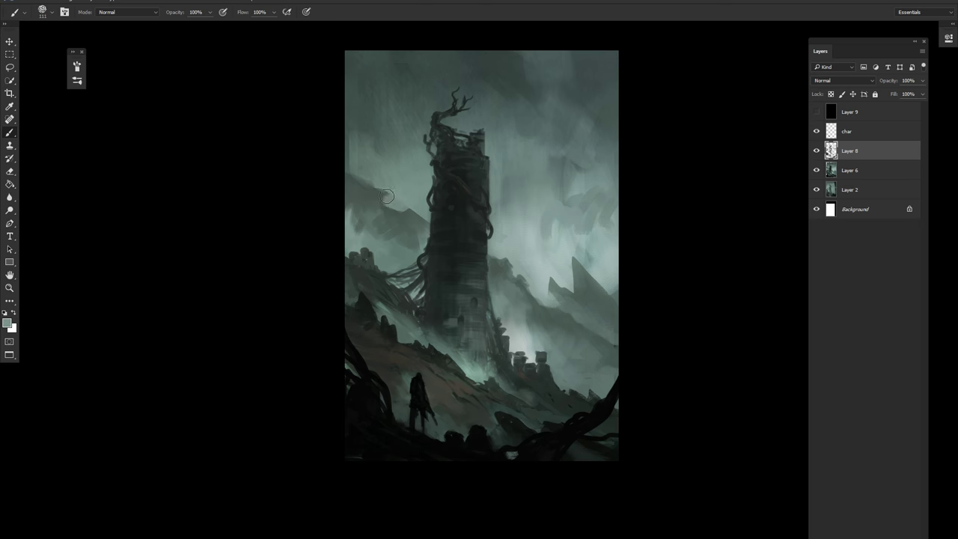
drag(397, 185, 370, 201)
right_click(558, 203)
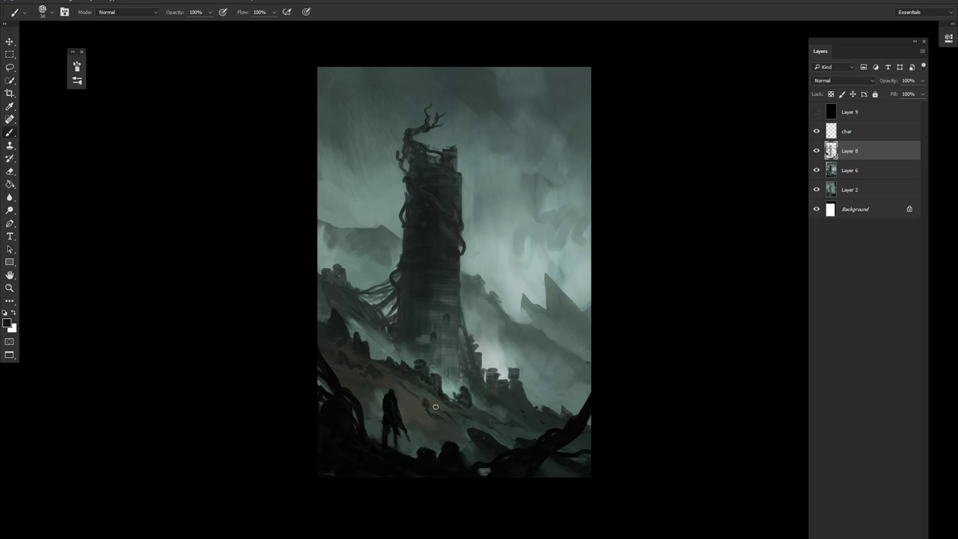
drag(437, 384, 430, 368)
alt+click(485, 379)
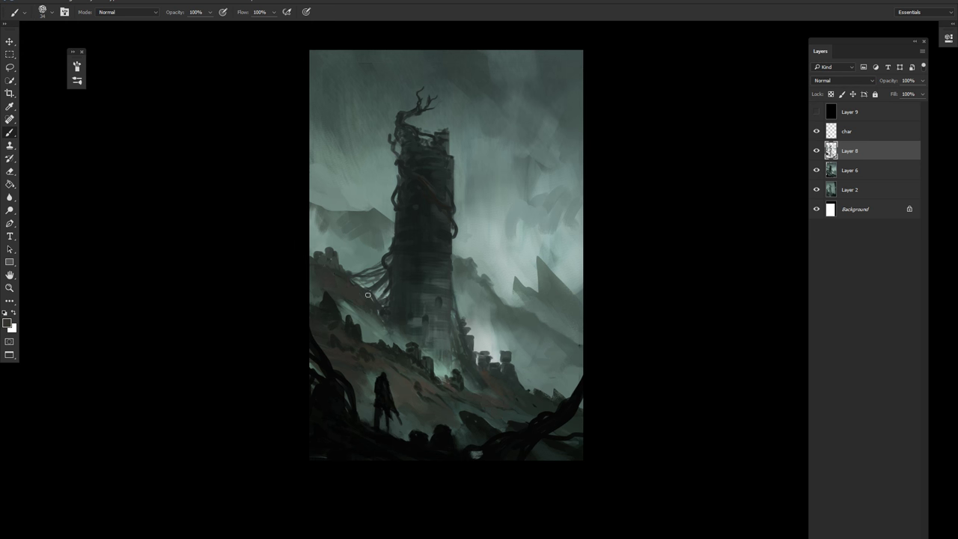
Darken the tower's crown, sample dark and teal tones, and review the whole painting.
drag(337, 274, 405, 199)
drag(403, 159, 407, 172)
alt+click(454, 133)
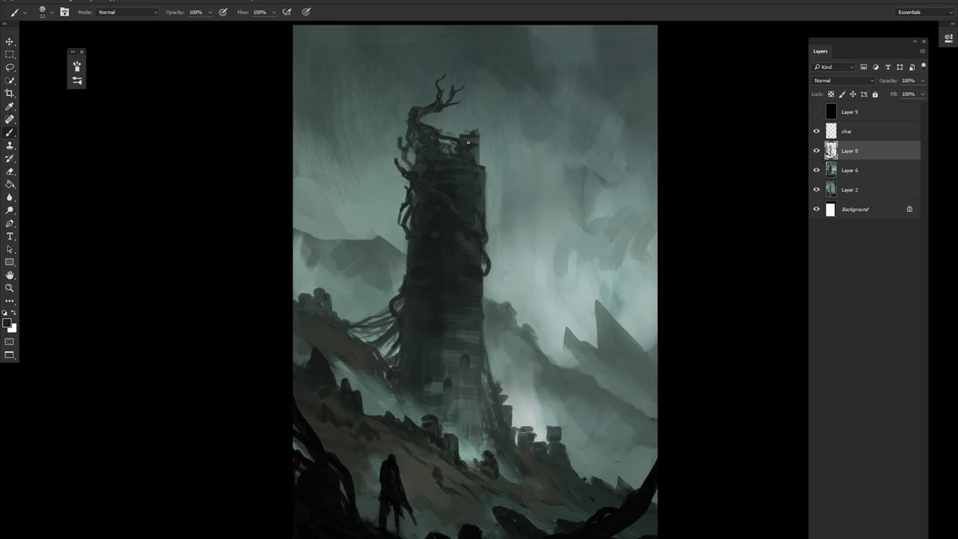
scroll(487, 118, down, 2)
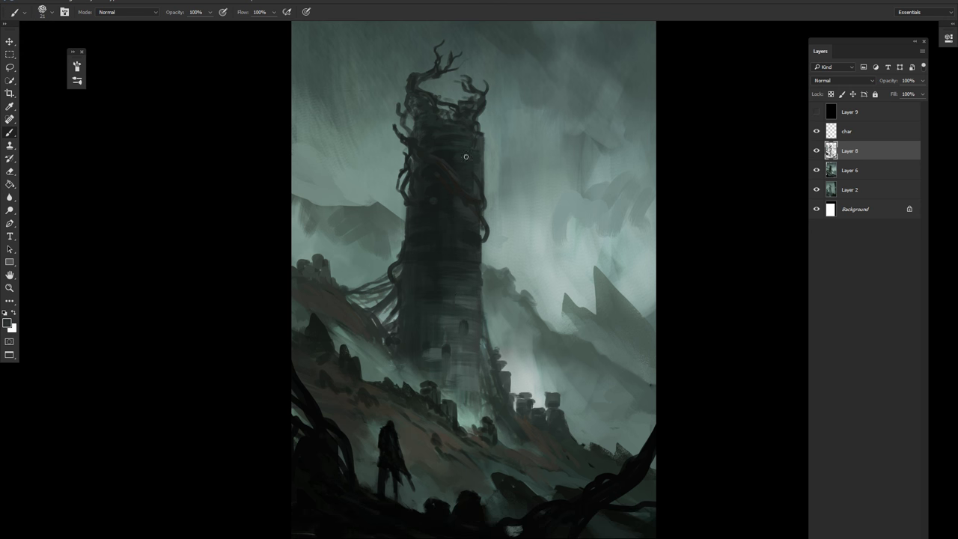
alt+click(463, 395)
drag(463, 395, 451, 310)
key(z)
key(ctrl+minus)
key(ctrl+plus)
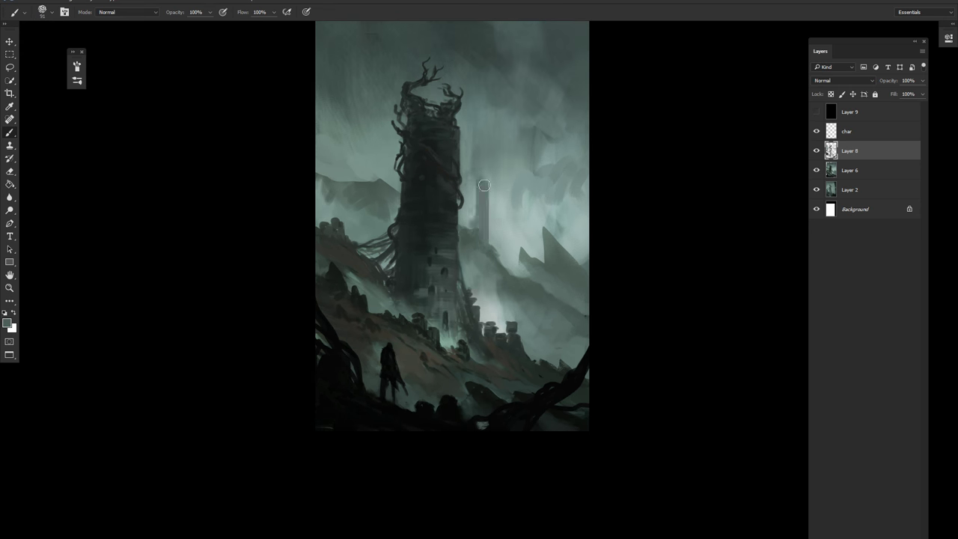
key(ctrl+minus)
Merge down and set the Color Balance yellow–blue value to -2.
key(ctrl+e)
key(ctrl+b)
drag(140, 112, 138, 114)
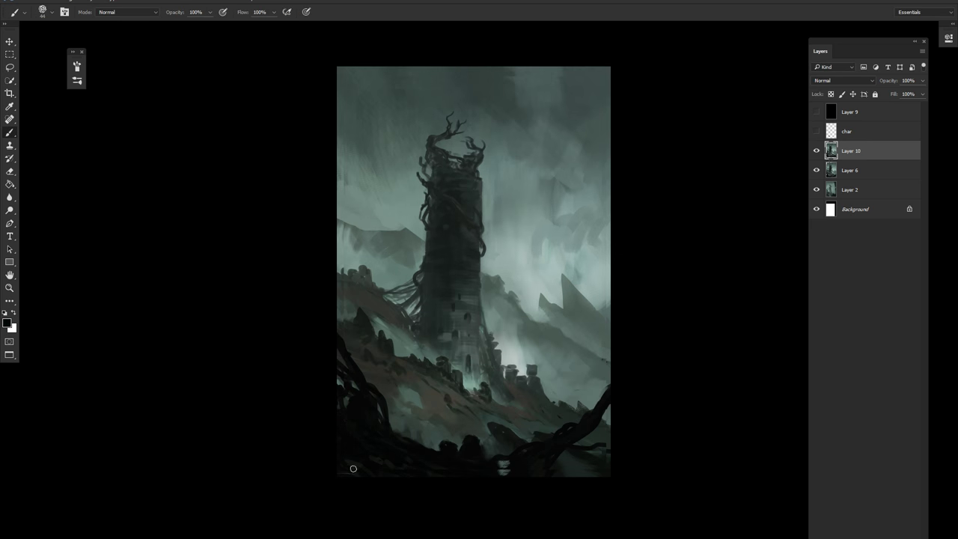
Paint teal-grey misty mountain peaks on both sides of the tower.
alt+click(363, 231)
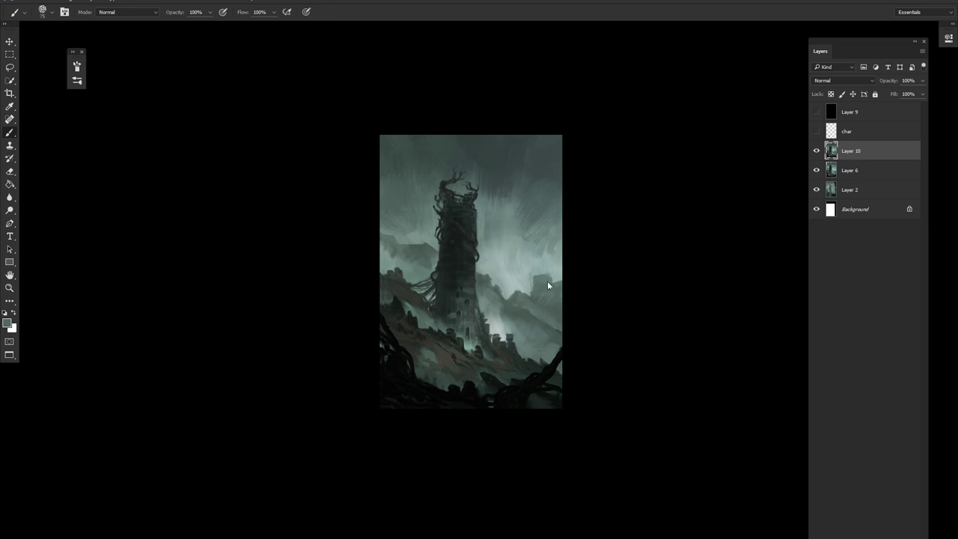
scroll(502, 310, up, 2)
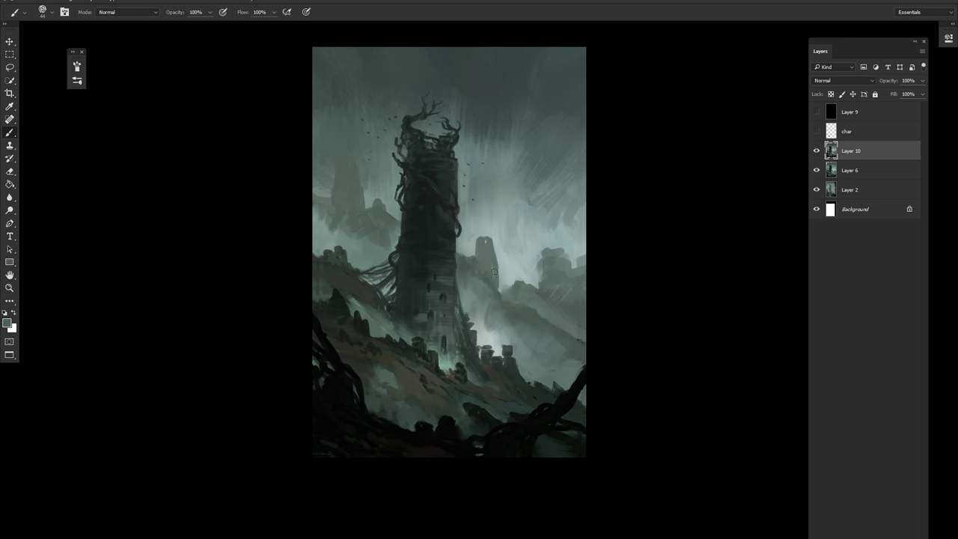
drag(365, 185, 387, 219)
mouse_move(476, 239)
mouse_down()
mouse_move(483, 274)
mouse_move(510, 311)
mouse_up()
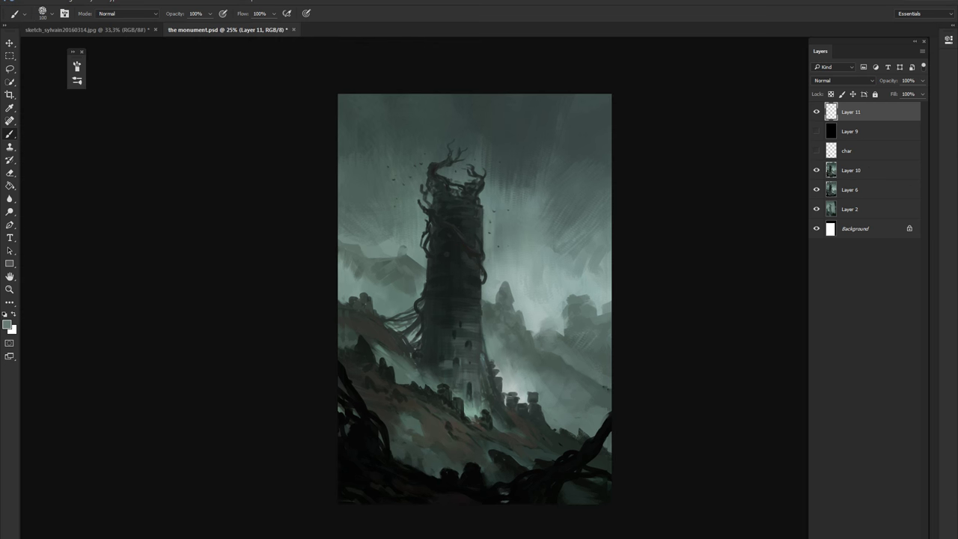
Centre the view on the tower and shrink the brush to size 18.
scroll(524, 337, up, 1)
right_click(524, 337)
key(Escape)
right_click(516, 330)
key(Escape)
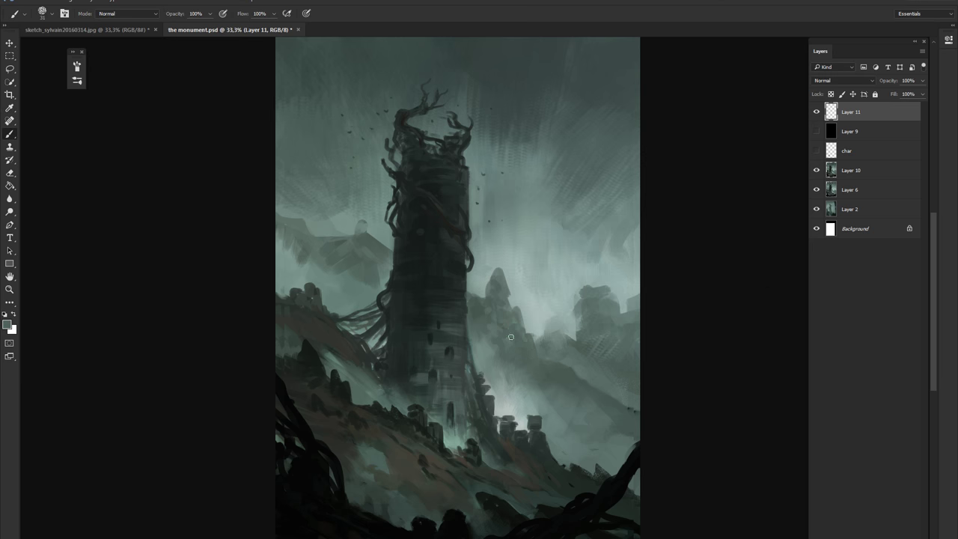
drag(523, 343, 564, 329)
right_click(515, 210)
key(Escape)
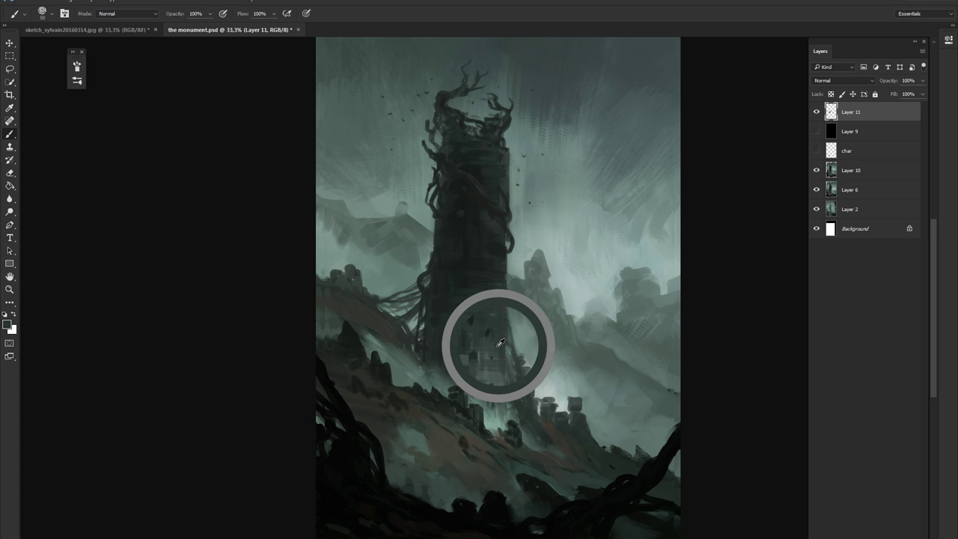
Sample a dark tower tone and switch to a large 105 brush.
alt+click(448, 356)
right_click(456, 267)
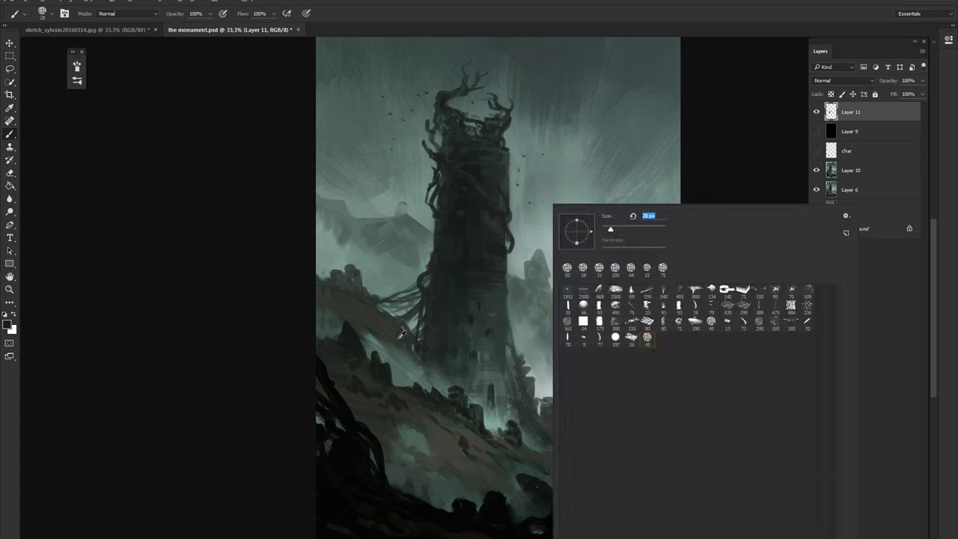
scroll(455, 248, up, 1)
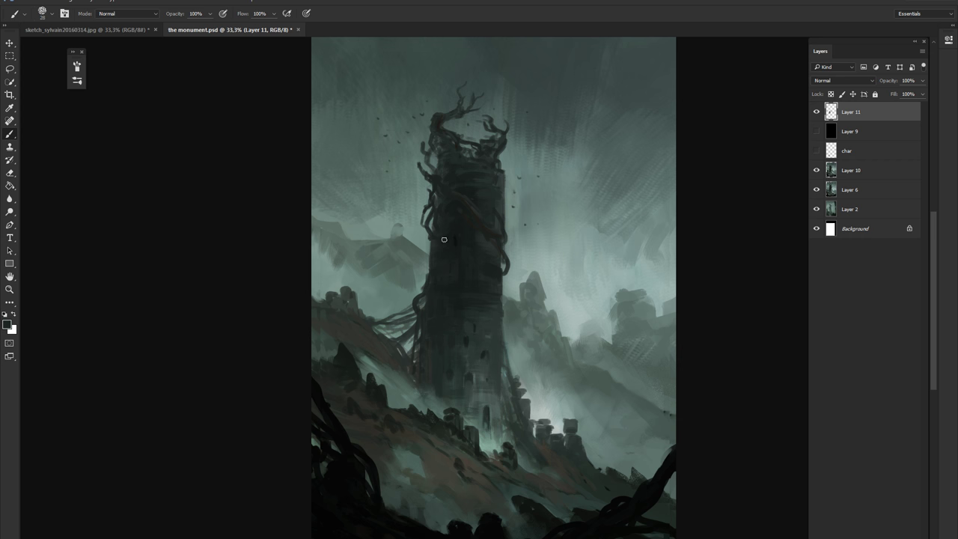
key(ctrl+minus)
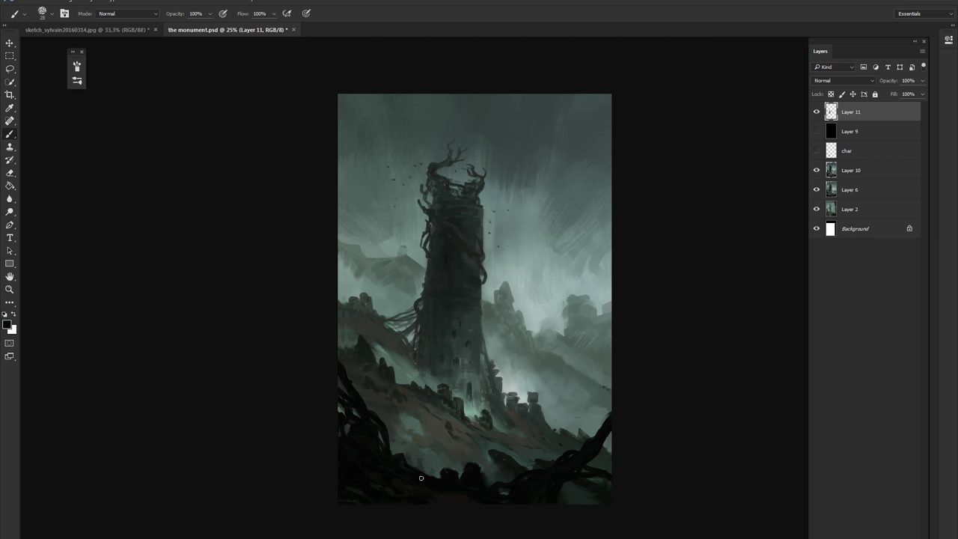
scroll(427, 468, up, 3)
scroll(300, 365, up, 1)
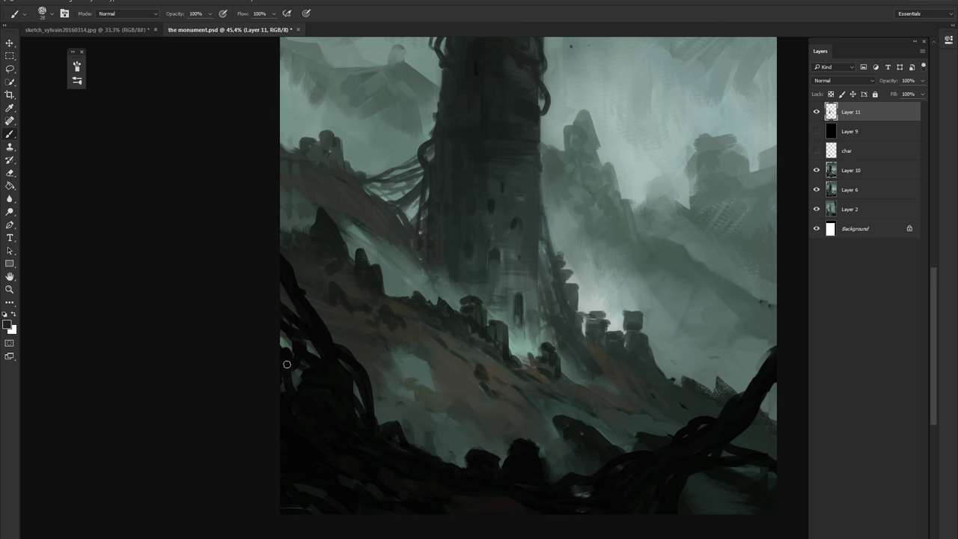
right_click(451, 493)
double_click(659, 300)
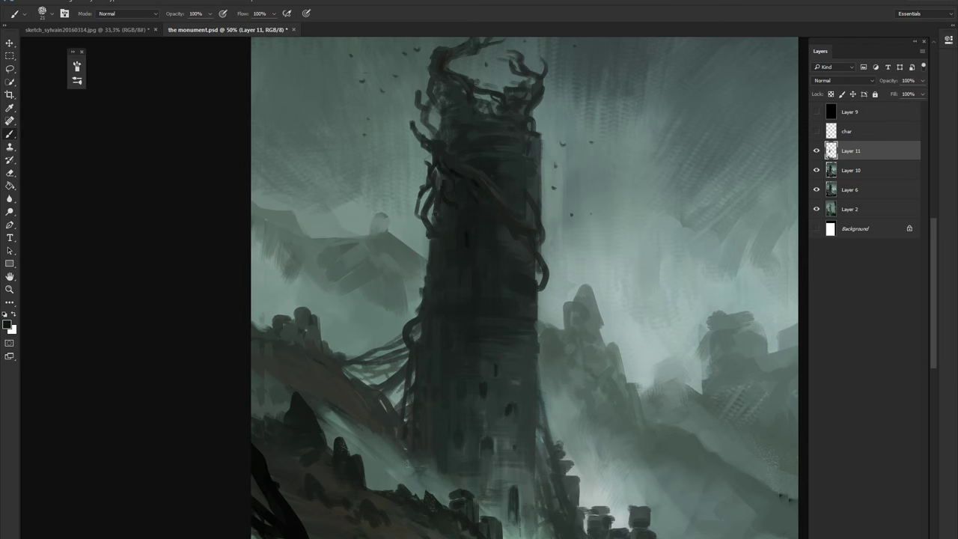
Darken and thicken the vines around the tower's top.
drag(434, 250, 446, 170)
right_click(457, 97)
mouse_move(413, 119)
mouse_down()
mouse_move(436, 144)
mouse_move(416, 71)
mouse_move(418, 120)
mouse_up()
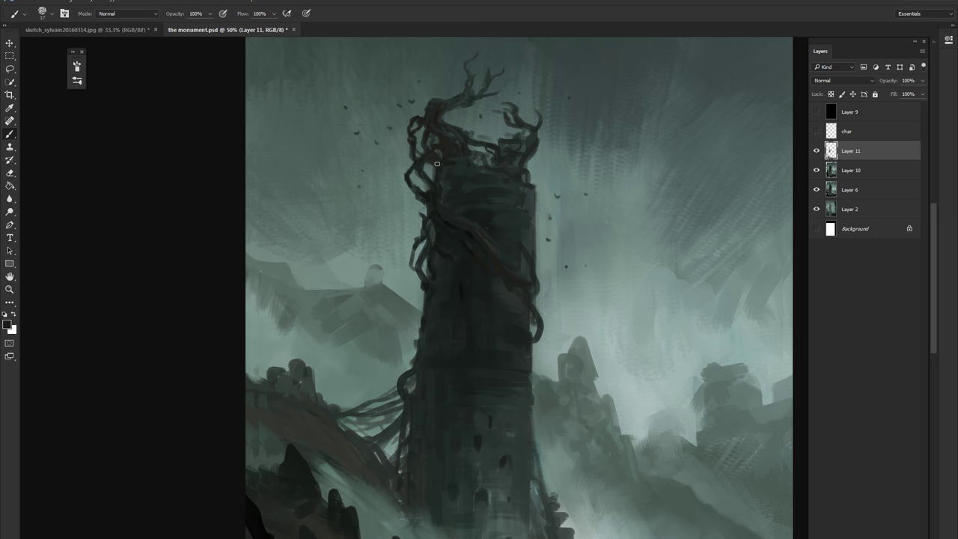
scroll(437, 163, down, 2)
scroll(420, 161, up, 1)
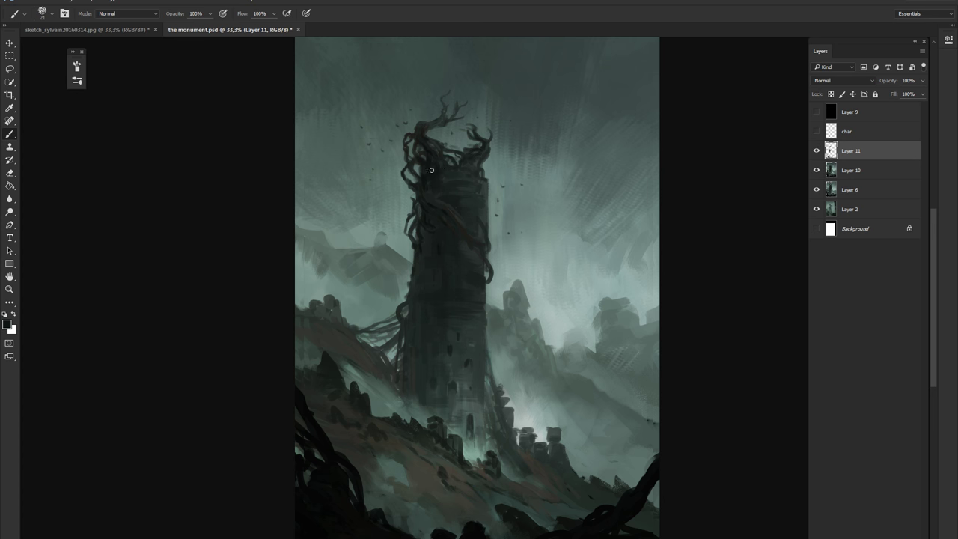
Check values in the greyscale preview, dab paint on the tower, and shrink the brush to 20.
click(816, 112)
scroll(383, 155, down, 2)
click(335, 253)
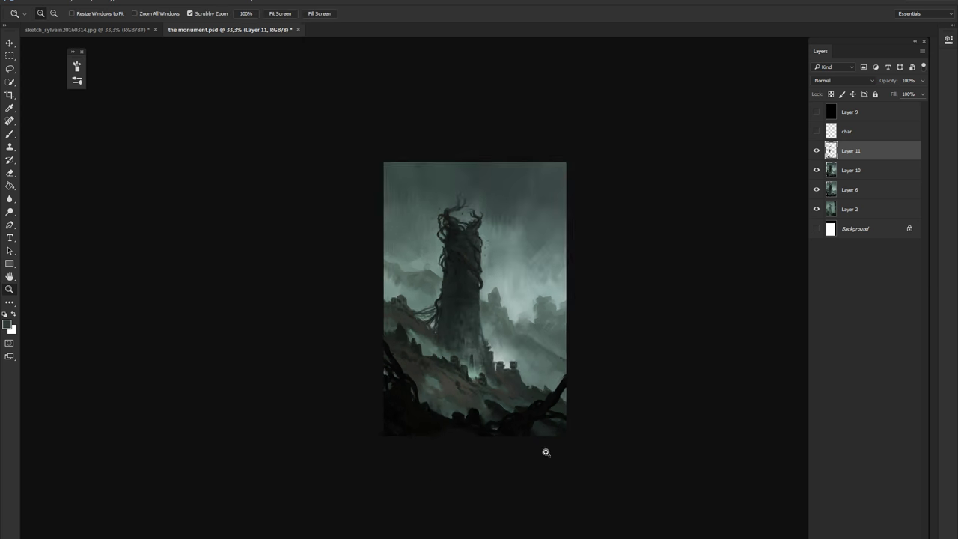
drag(558, 404, 344, 344)
key(bracketleft)
key(bracketleft)
key(bracketleft)
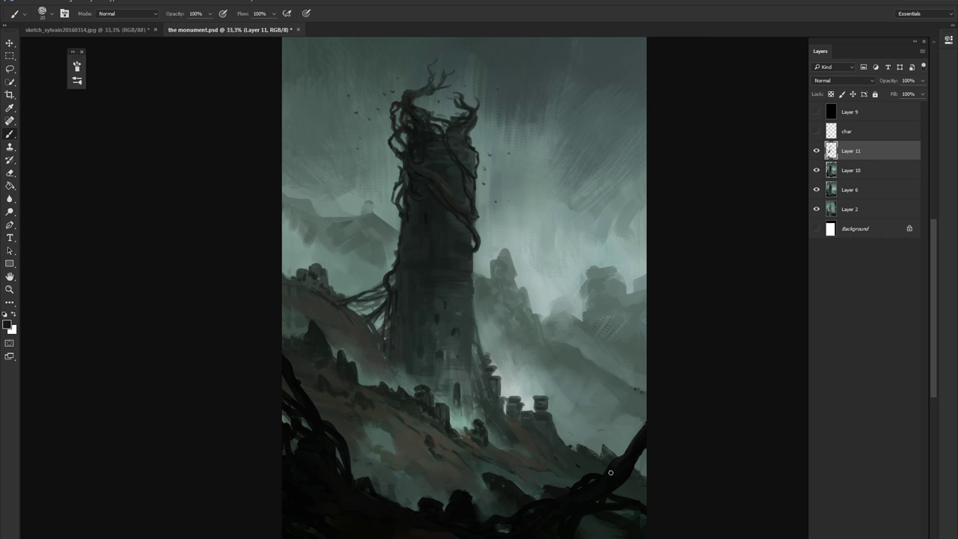
drag(611, 472, 602, 466)
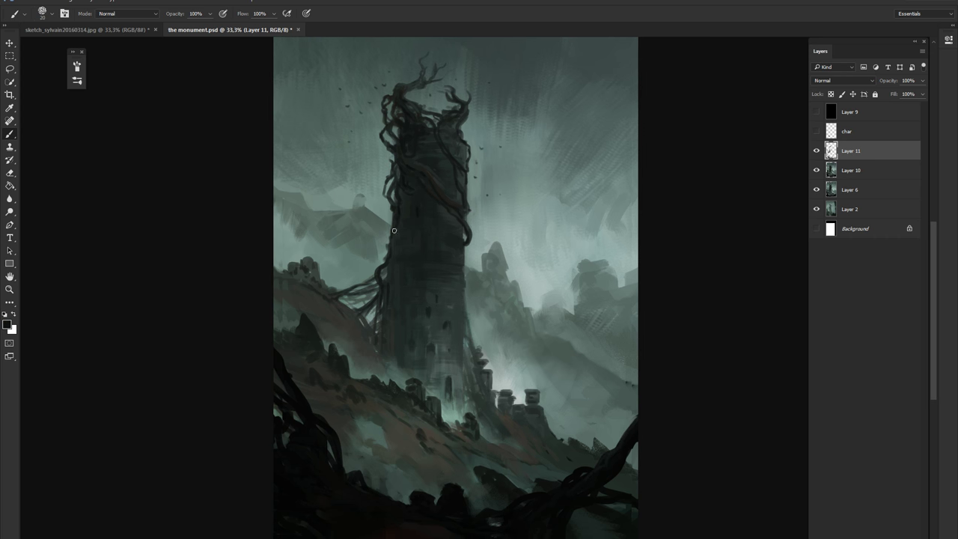
key(ctrl+minus)
key(ctrl+minus)
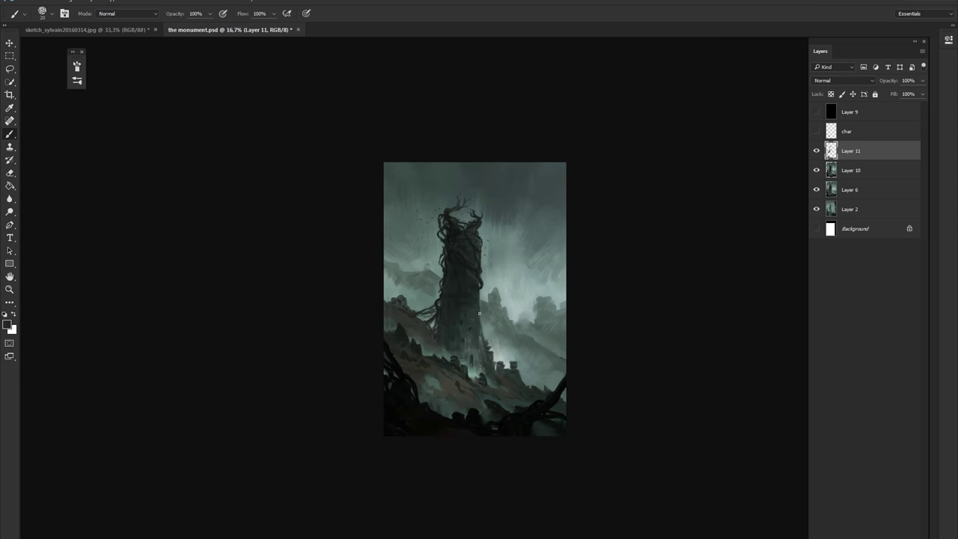
Paste the green forest image as an Overlay layer and stretch it wider to the left.
key(ctrl+v)
key(shift+alt+o)
key(ctrl+t)
drag(368, 466, 312, 466)
key(Return)
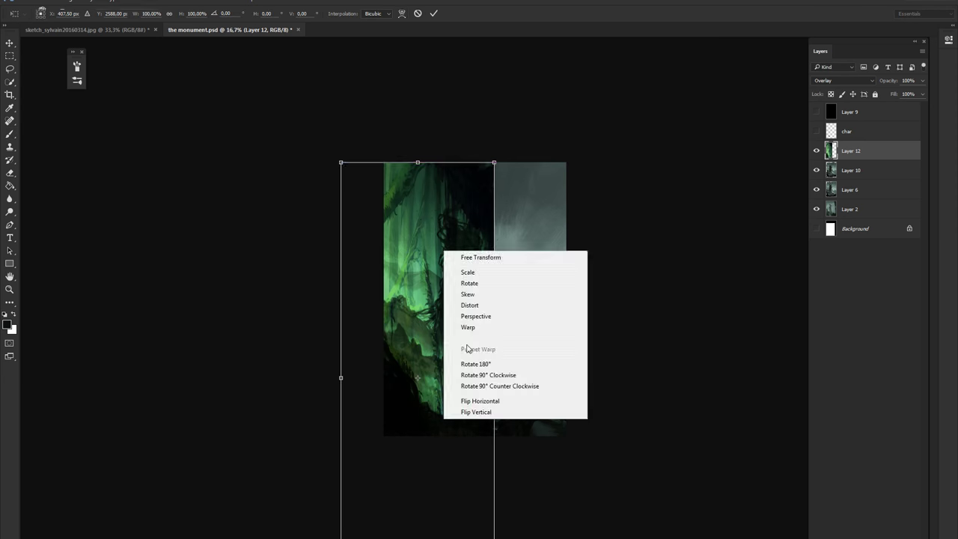
Duplicate the green overlay, move the copy over the right side, and merge them.
key(ctrl+j)
key(ctrl+t)
drag(723, 344, 567, 426)
key(Return)
key(b)
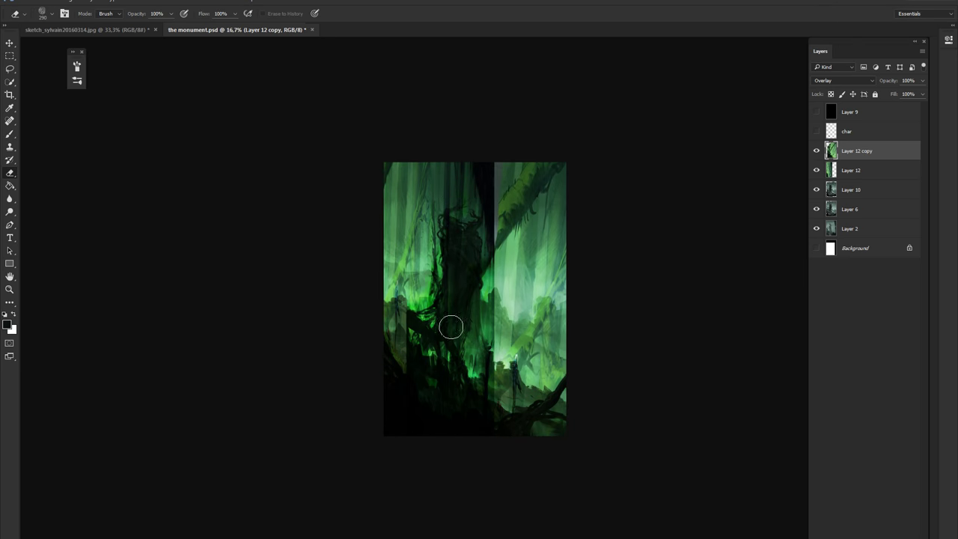
key(ctrl+e)
Set the green overlay layer to 42% opacity, keeping the Overlay blending mode.
key(v)
key(ctrl+plus)
key(4)
key(2)
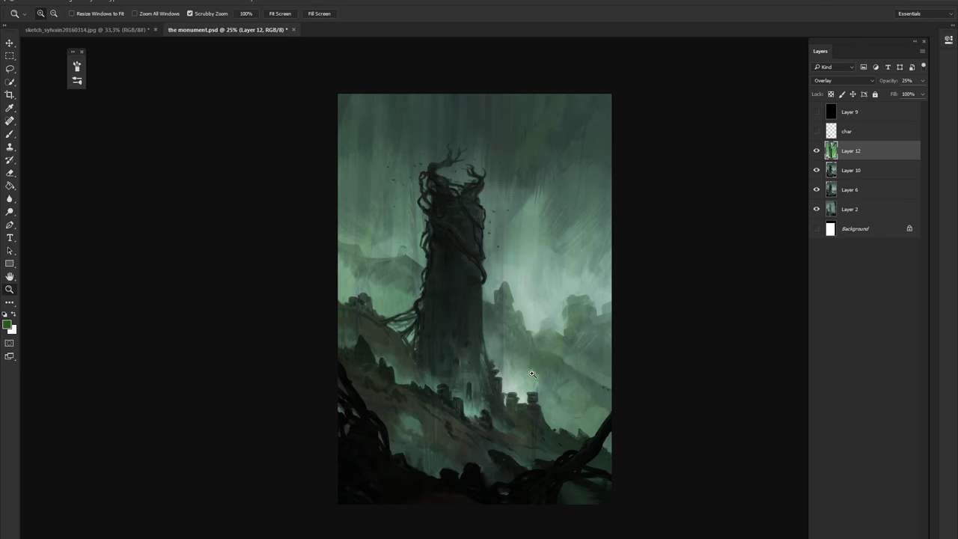
key(ctrl+l)
key(Return)
click(844, 81)
key(Escape)
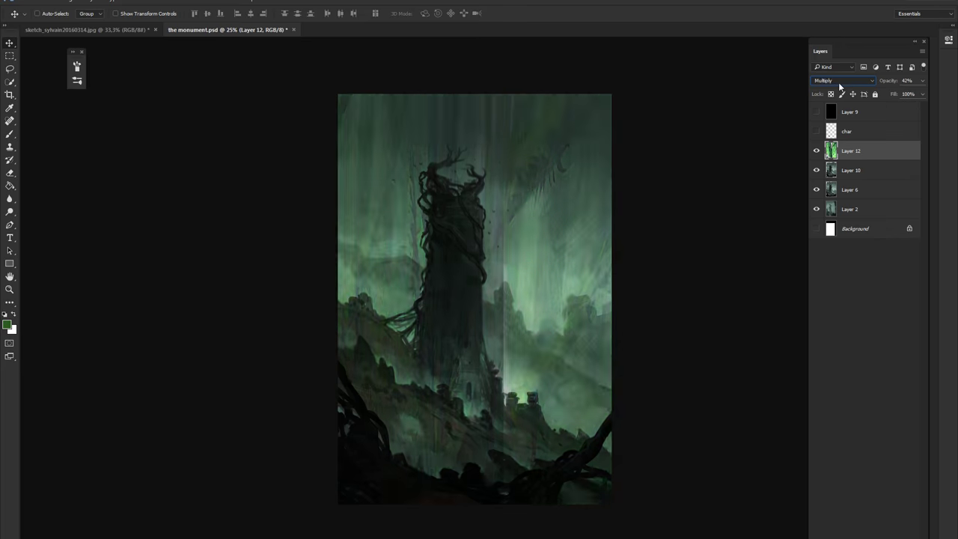
Warp the green overlay texture into a curved shape.
key(ctrl+t)
right_click(530, 357)
click(530, 368)
drag(529, 357, 569, 232)
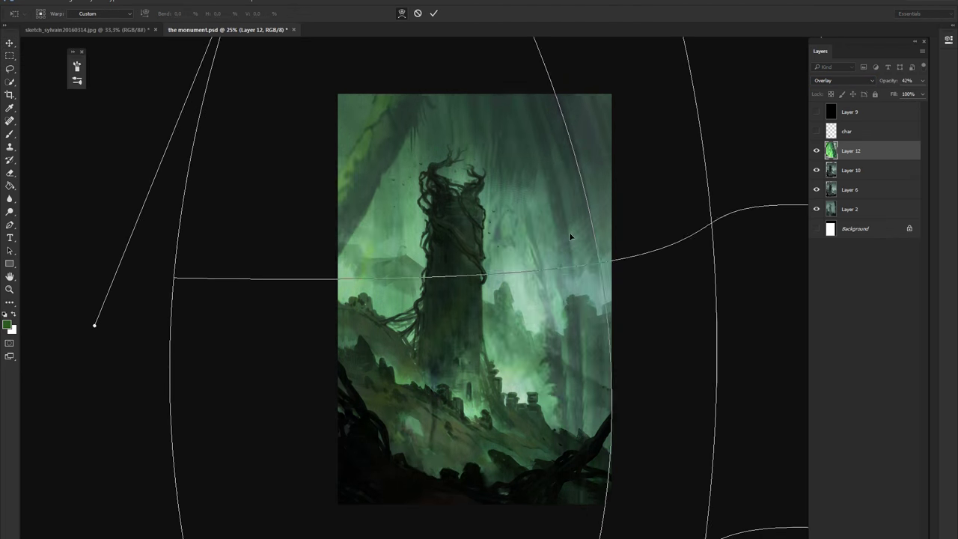
key(Return)
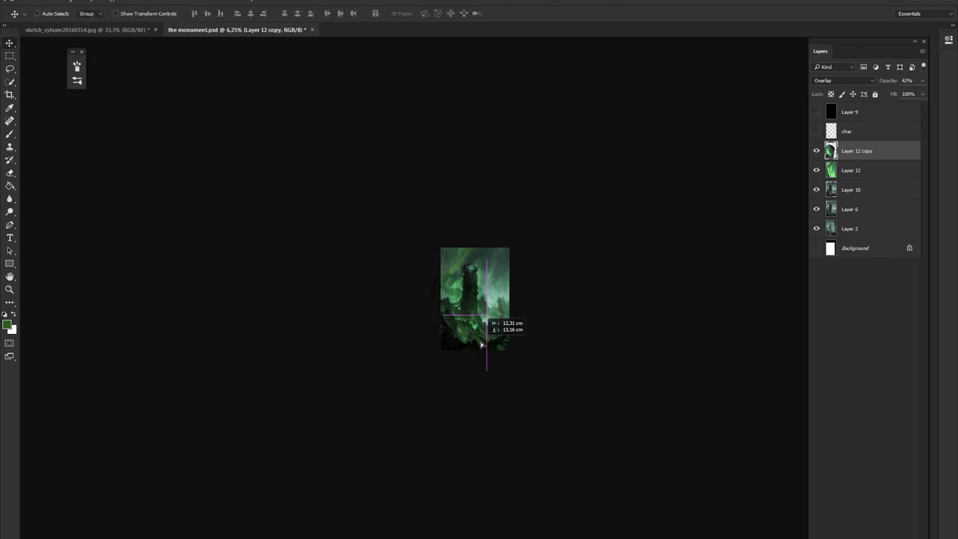
Erase the green glow near the bottom with an 81 px eraser at 25% flow.
key(e)
key(0)
key(shift+2)
key(shift+5)
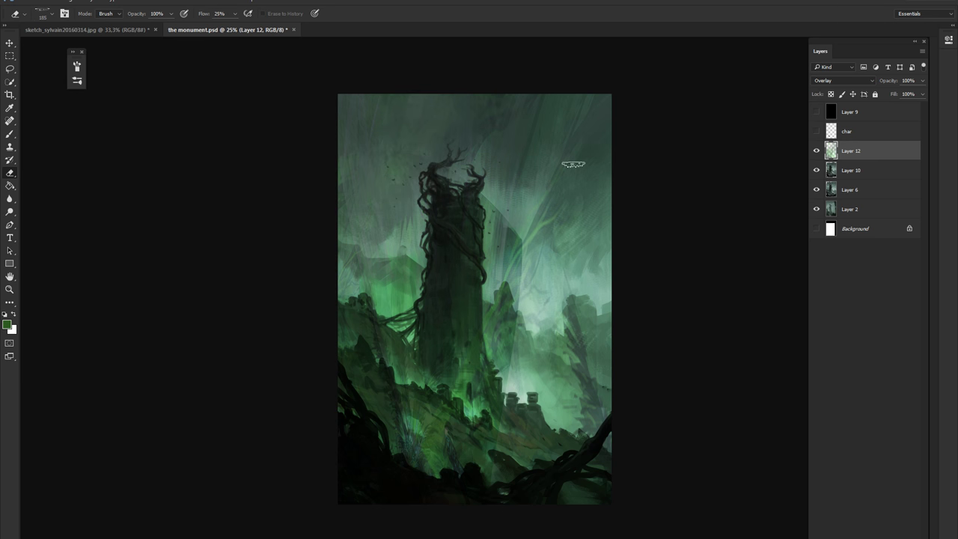
click(816, 150)
right_click(479, 429)
text(81)
key(Return)
mouse_move(509, 300)
mouse_down()
mouse_move(576, 404)
mouse_move(508, 387)
mouse_move(497, 205)
mouse_up()
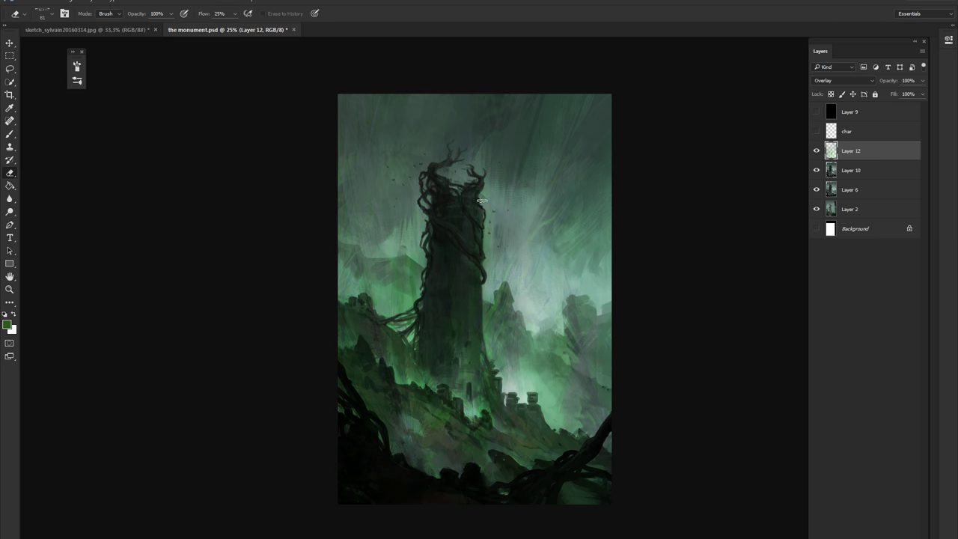
Apply a colour balance, then duplicate the green overlay at 57% opacity and reposition the copy.
key(ctrl+b)
key(Return)
key(ctrl+j)
key(5)
key(7)
key(ctrl+t)
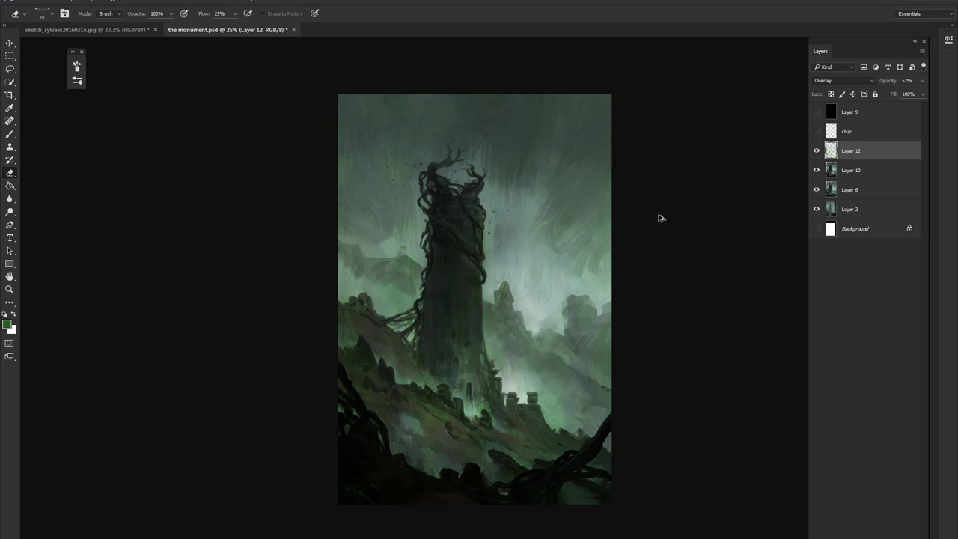
drag(633, 214, 524, 262)
key(Return)
Delete the Layer 12 copy.
key(e)
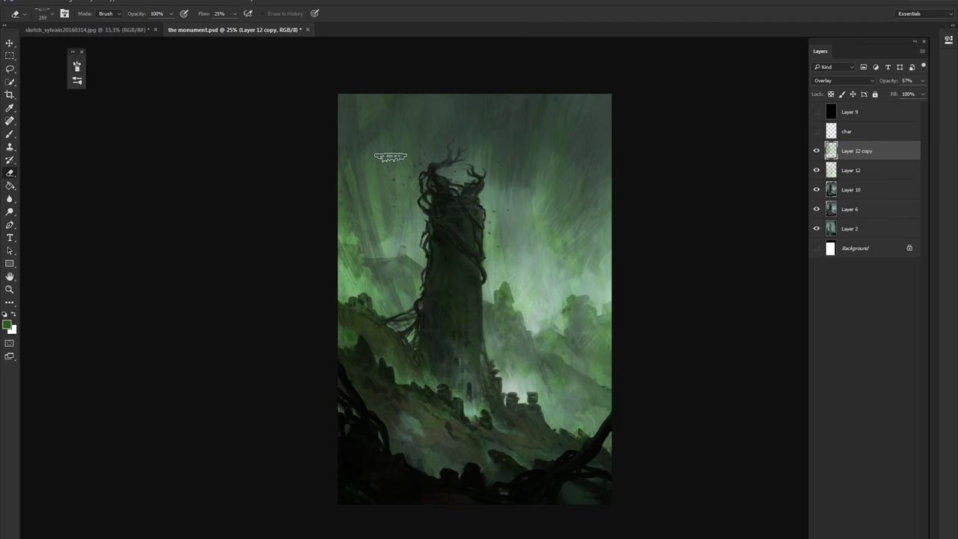
key(ctrl+t)
key(Escape)
key(Delete)
Select the Brush, reset default colours, and add a new empty Layer 13.
key(b)
right_click(529, 205)
key(Escape)
key(d)
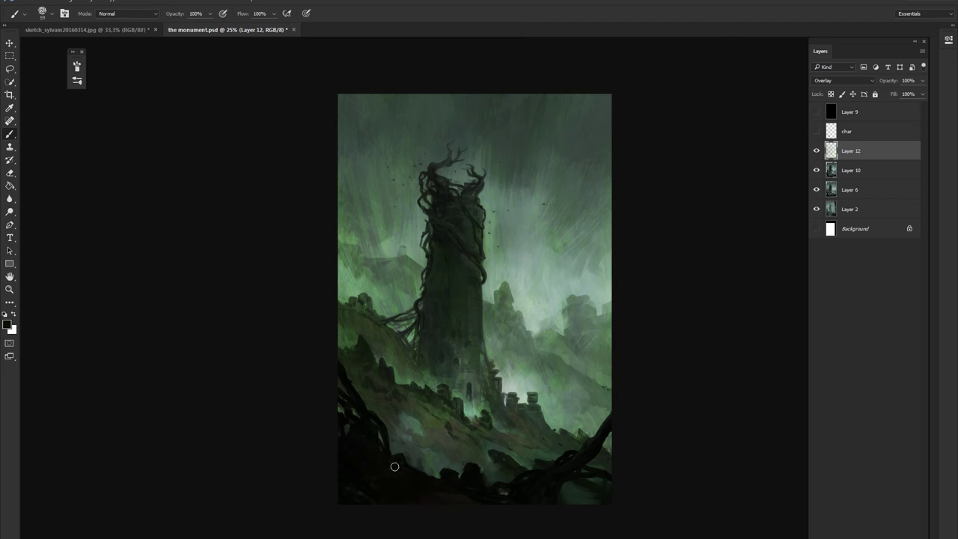
key(ctrl+shift+alt+n)
Sample dark foreground colours and paint ruins with the brush at 48 then 28 px.
key(f)
key(ctrl+plus)
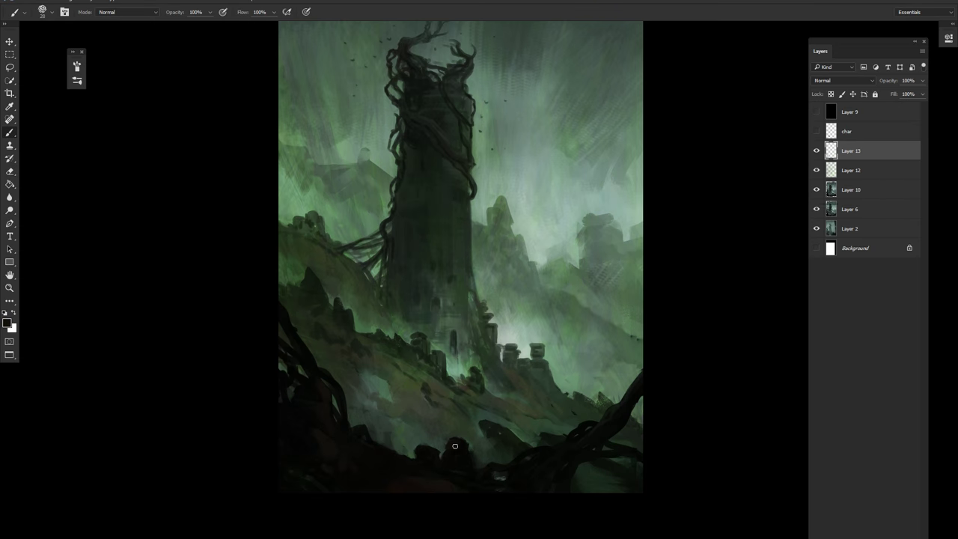
alt+click(313, 431)
alt+click(306, 436)
ctrl+alt+click(423, 520)
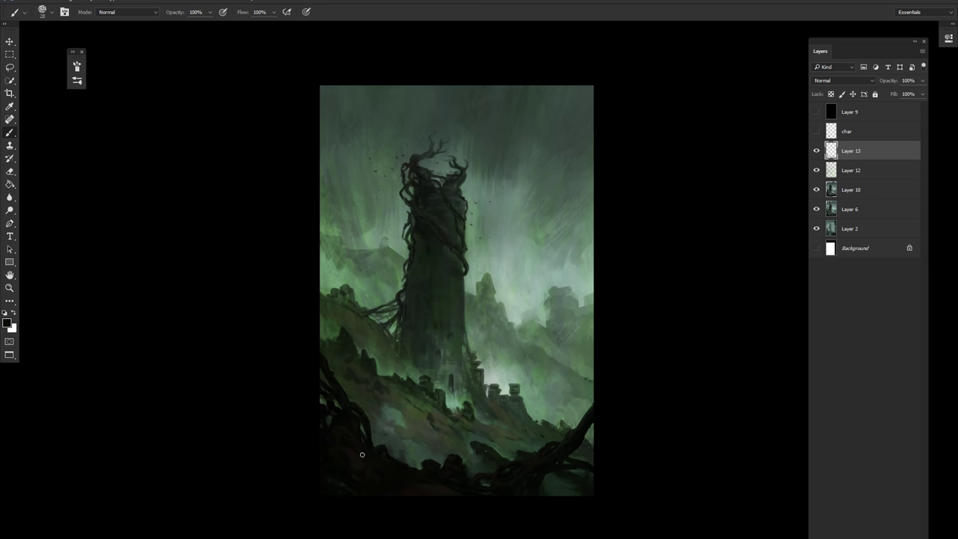
alt+click(441, 487)
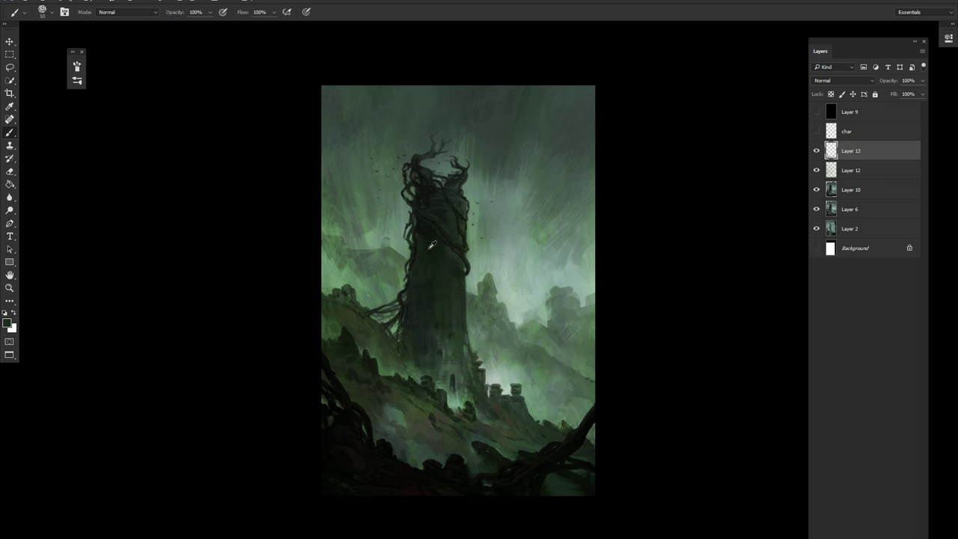
right_click(416, 199)
key(Return)
right_click(550, 204)
key(Return)
right_click(529, 323)
key(Return)
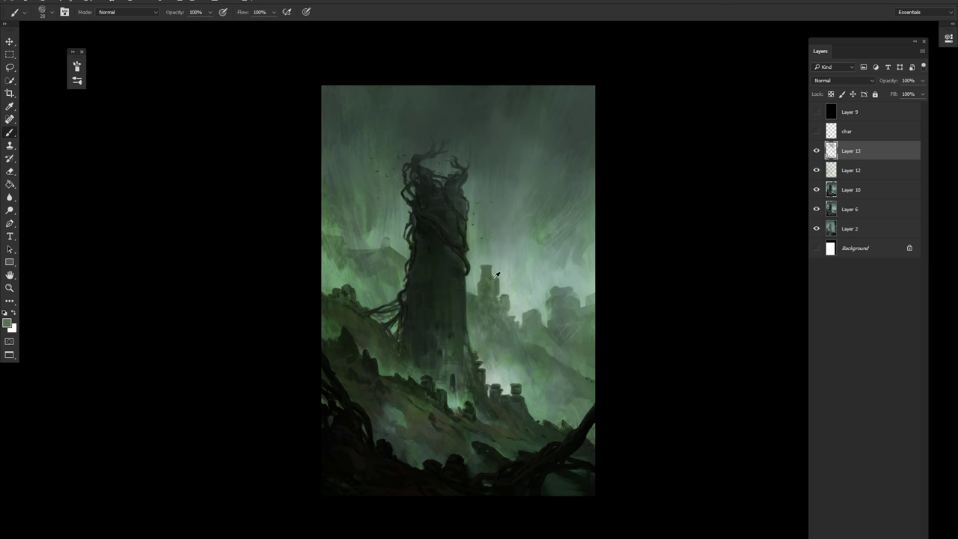
Paint blocky ruined buildings using sampled lighter and darker greens at 15 px.
alt+click(573, 293)
drag(537, 310, 405, 309)
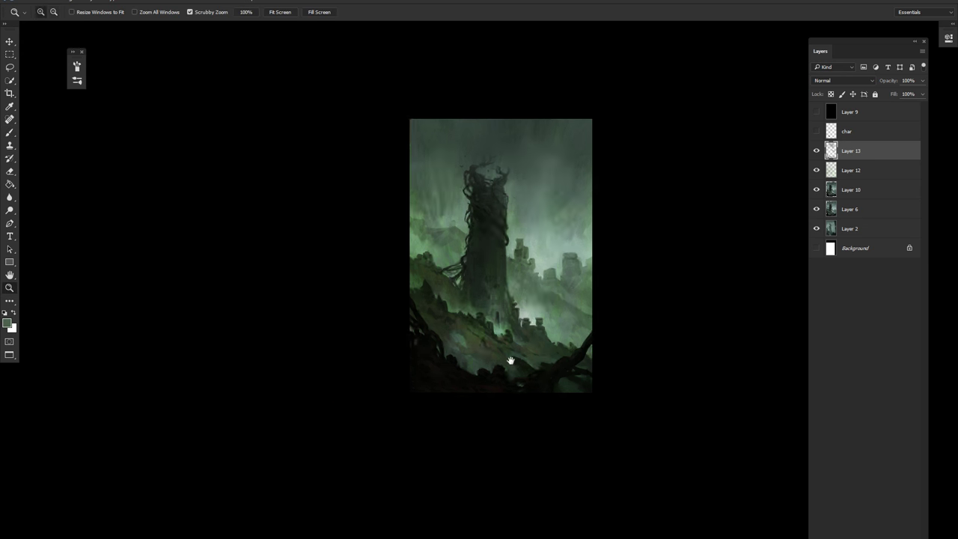
alt+click(405, 309)
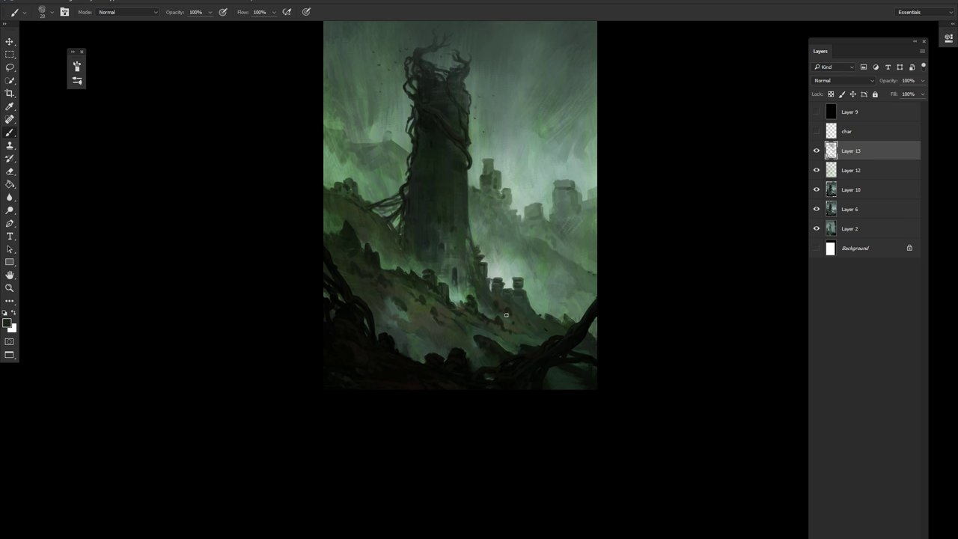
alt+click(447, 247)
scroll(452, 244, up, 2)
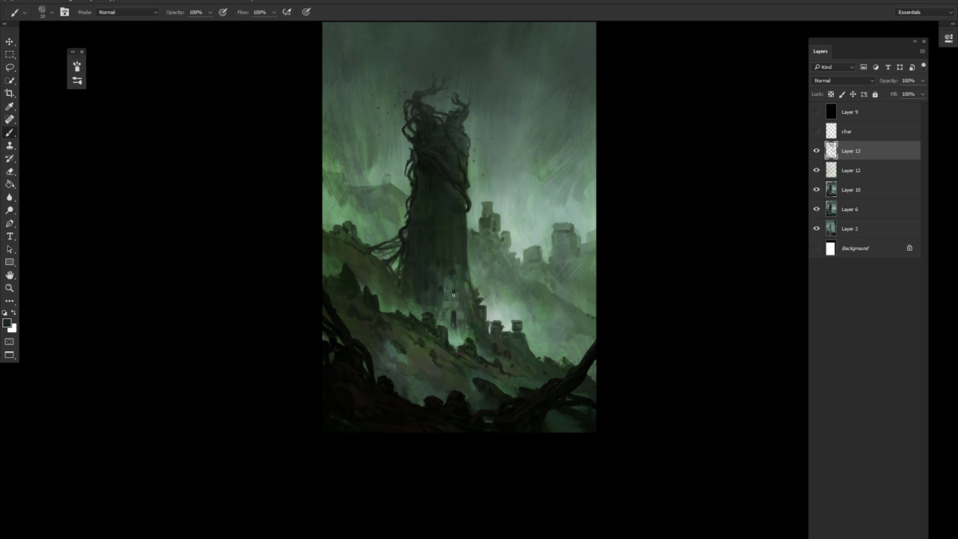
drag(453, 290, 412, 248)
alt+click(412, 247)
right_click(419, 273)
key(Escape)
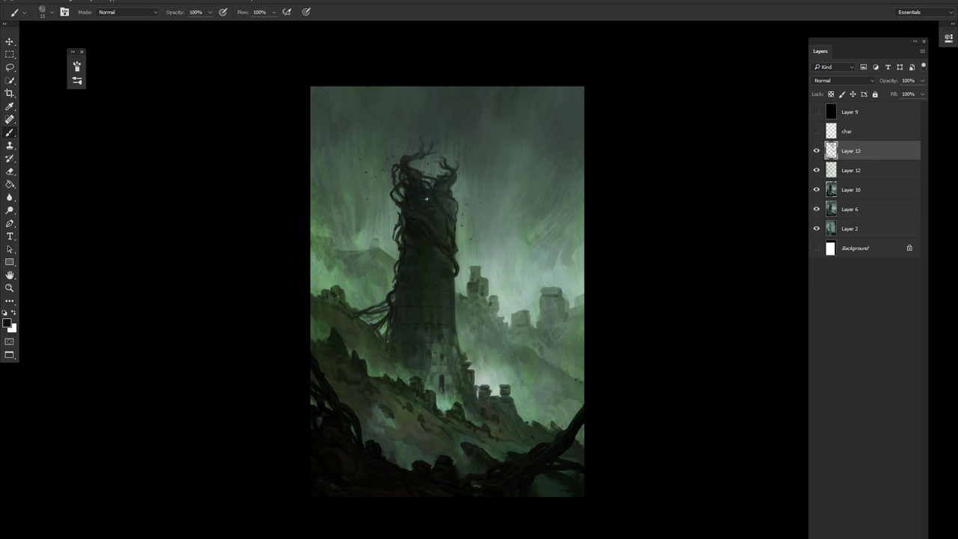
Flip the canvas view horizontally to check the composition.
key(ctrl+plus)
key(ctrl+minus)
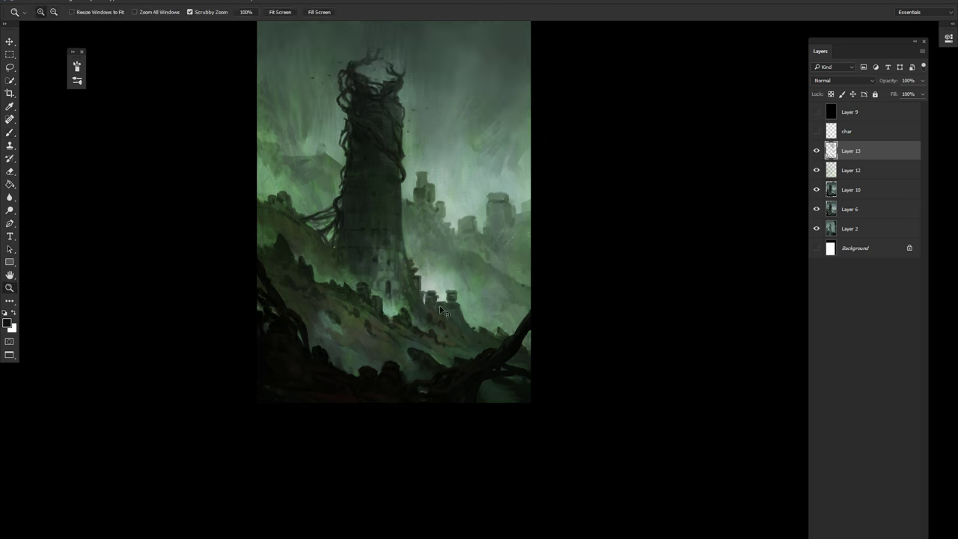
key(ctrl+shift+h)
drag(433, 254, 530, 203)
right_click(530, 204)
key(Escape)
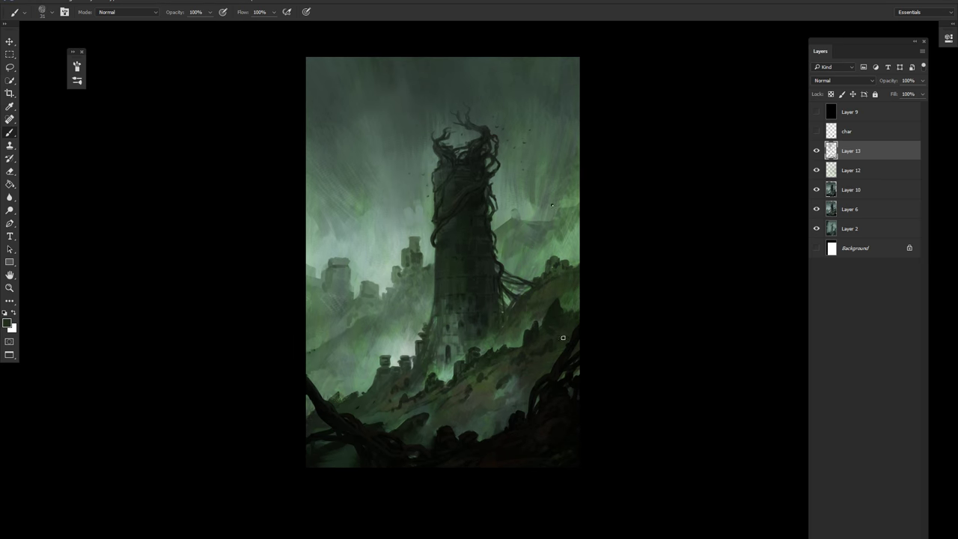
Show and select the char layer holding the figure on the slope.
click(817, 131)
click(853, 131)
key(e)
scroll(475, 434, up, 1)
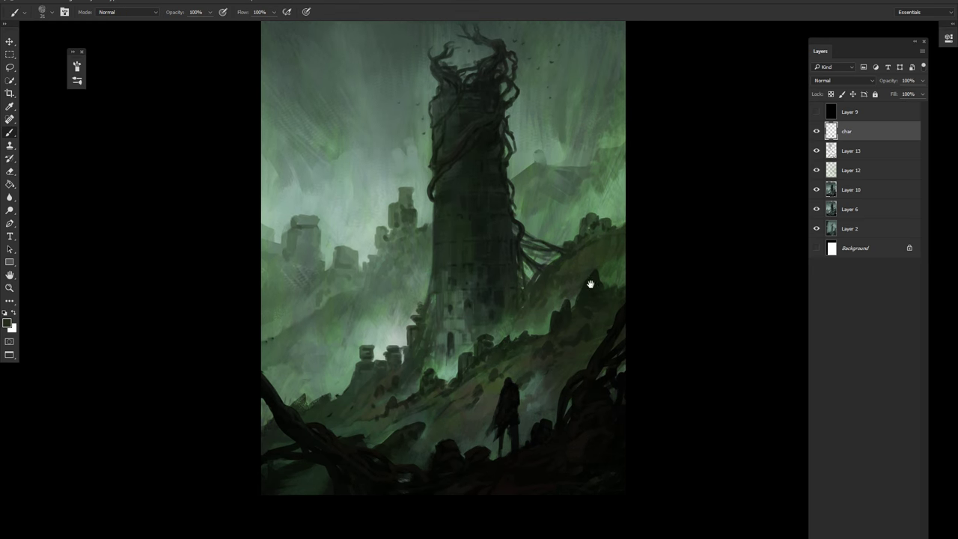
Merge the painted layers and shift Colour Balance Yellow-Blue to -12.
key(ctrl+e)
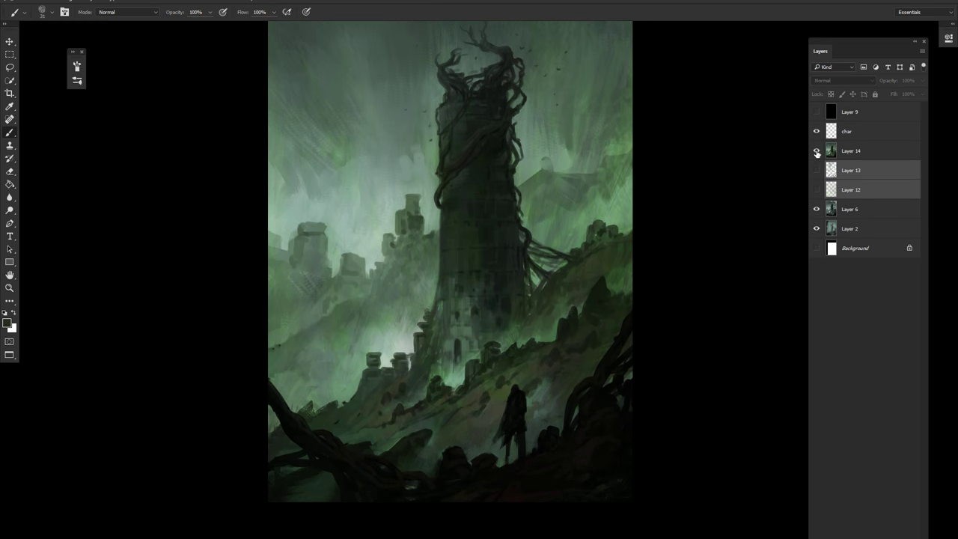
key(ctrl+minus)
key(ctrl+b)
drag(139, 112, 134, 114)
key(Return)
Choose a soft brush preset and preview the painting in greyscale to check values.
key(ctrl+plus)
key(b)
right_click(531, 203)
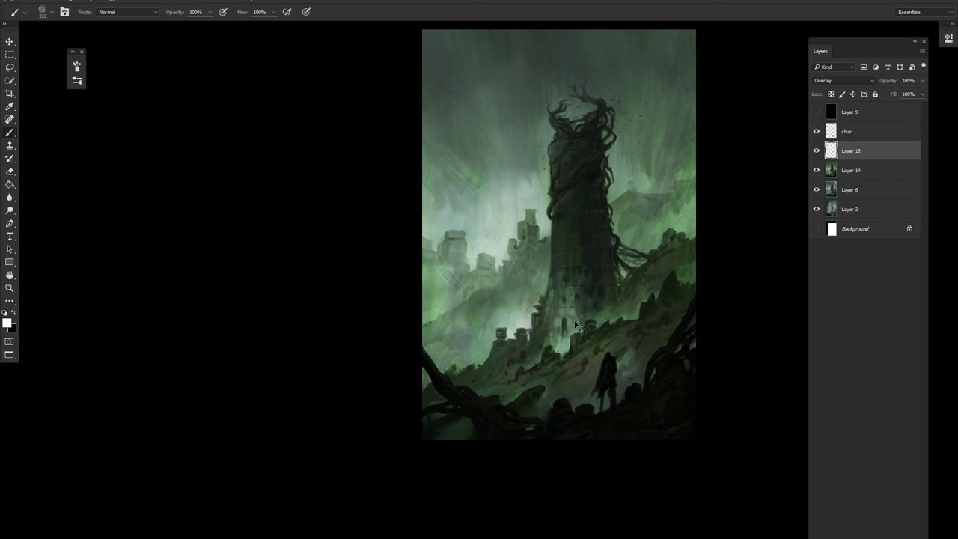
drag(663, 225, 681, 310)
drag(577, 316, 513, 330)
key(ctrl+plus)
key(ctrl+plus)
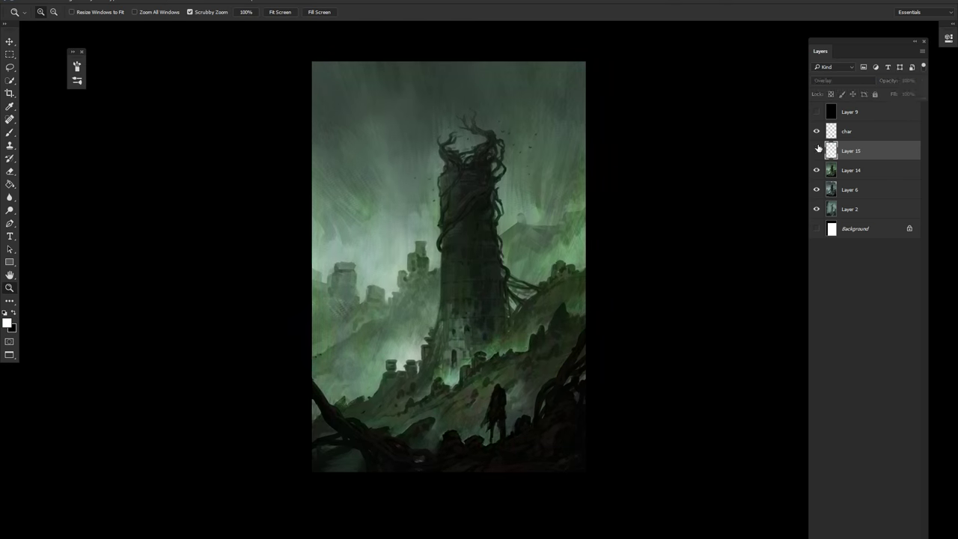
key(b)
click(816, 112)
Paint a light-green glow around the tower base at 100 px, then add a new empty layer.
right_click(578, 204)
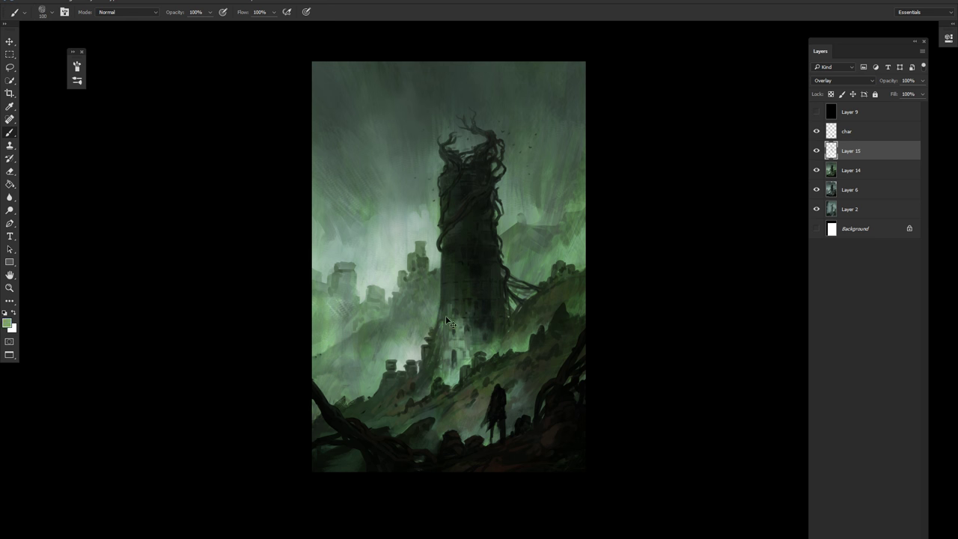
click(7, 323)
click(535, 170)
click(669, 156)
right_click(684, 170)
key(d)
click(816, 112)
right_click(410, 216)
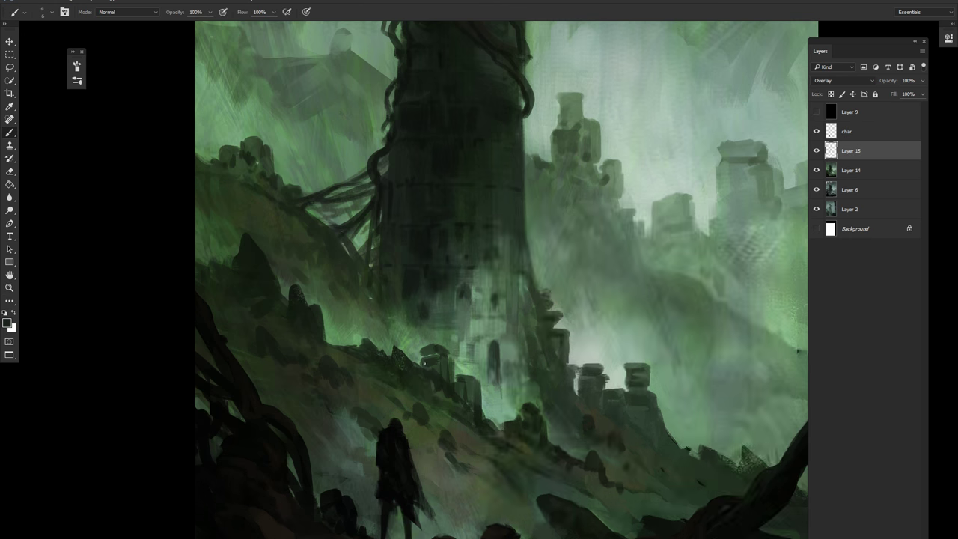
key(ctrl+shift+alt+n)
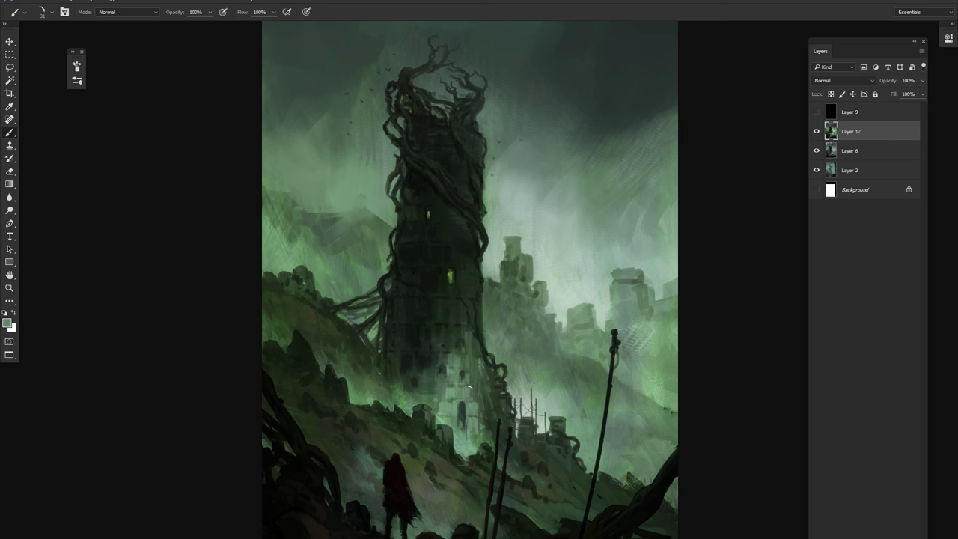
Paint dark details with a sampled darker green, sizing the brush between 12 and 15 px.
alt+click(485, 393)
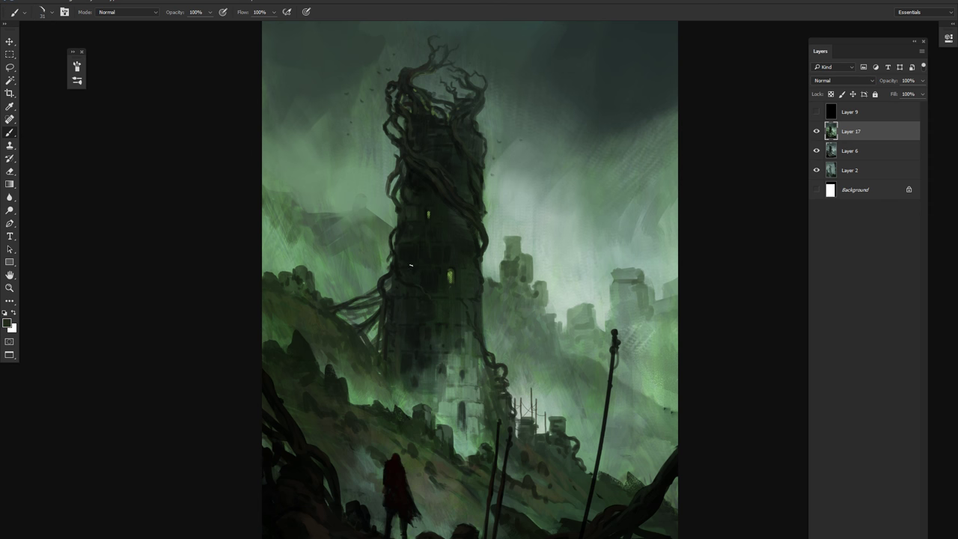
right_click(404, 223)
scroll(427, 357, up, 1)
right_click(504, 289)
right_click(518, 252)
right_click(513, 304)
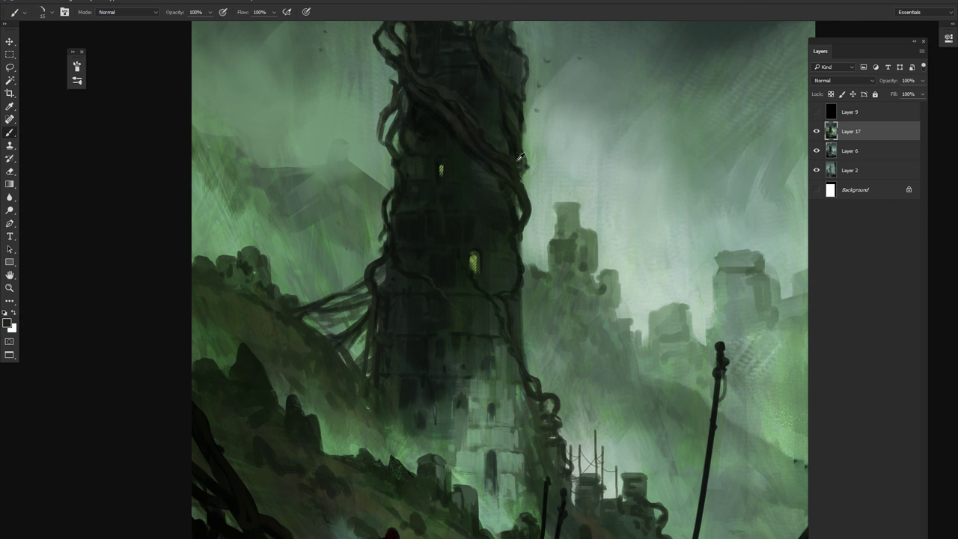
key(ctrl+0)
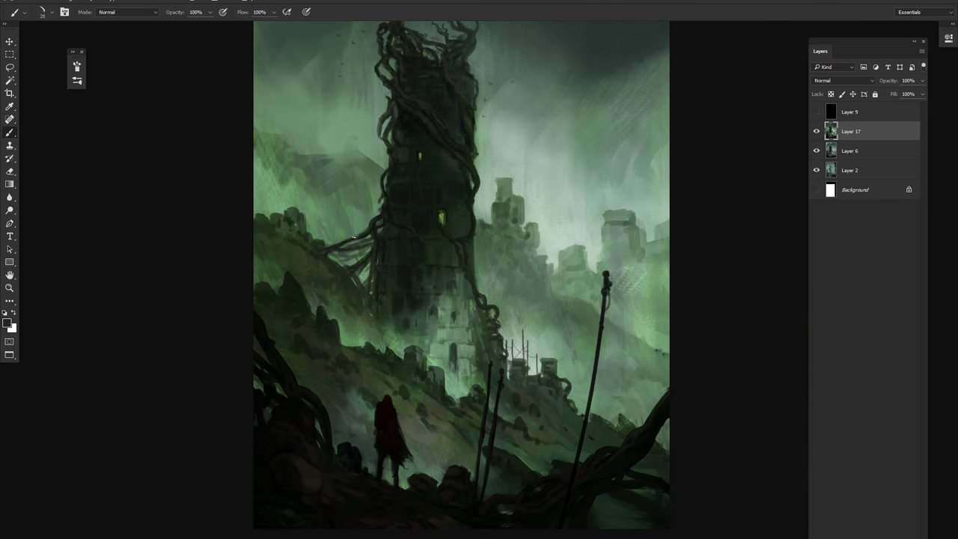
Sample near-black and grey-green tower colours to paint the poles, fence, windows and vines.
alt+click(455, 266)
alt+click(383, 257)
drag(387, 224, 374, 261)
key(Return)
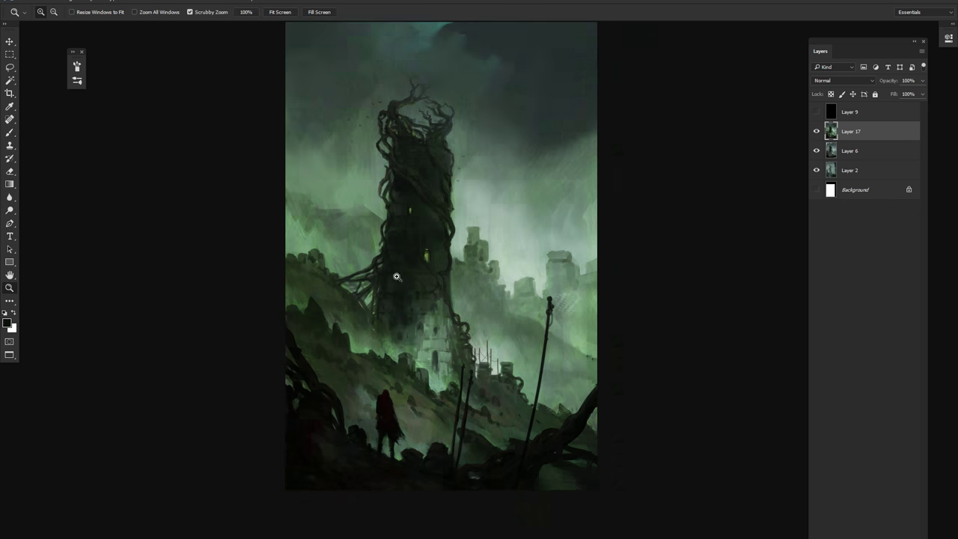
alt+click(437, 341)
alt+click(414, 298)
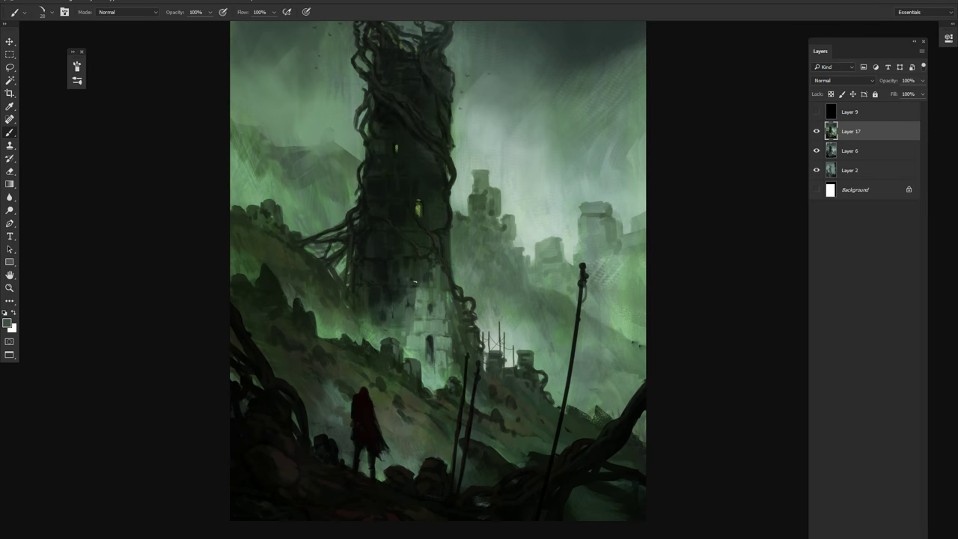
scroll(428, 284, down, 2)
alt+click(419, 204)
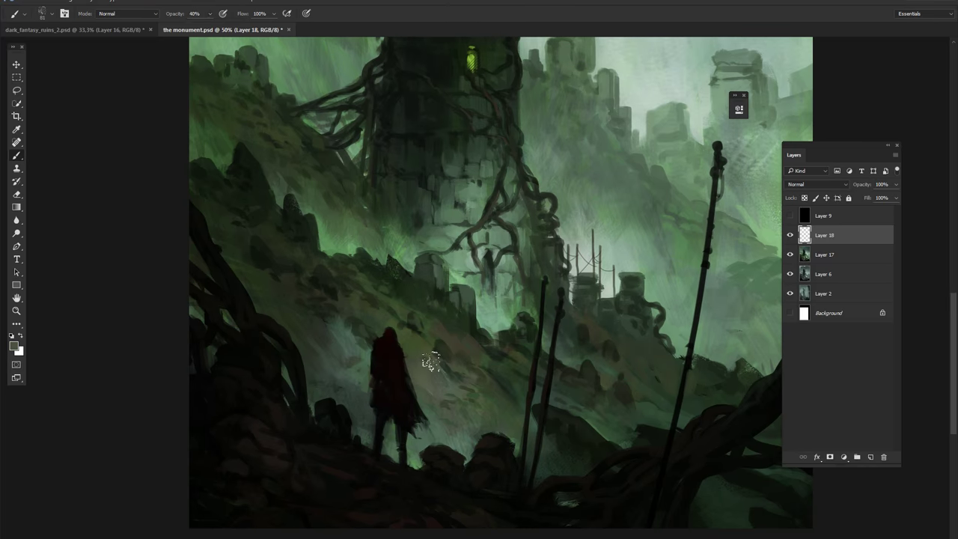
Switch to the Mixer Brush, set load 31% and wetness 82%, and sample all layers.
key(Escape)
key(shift+b)
right_click(494, 149)
key(Escape)
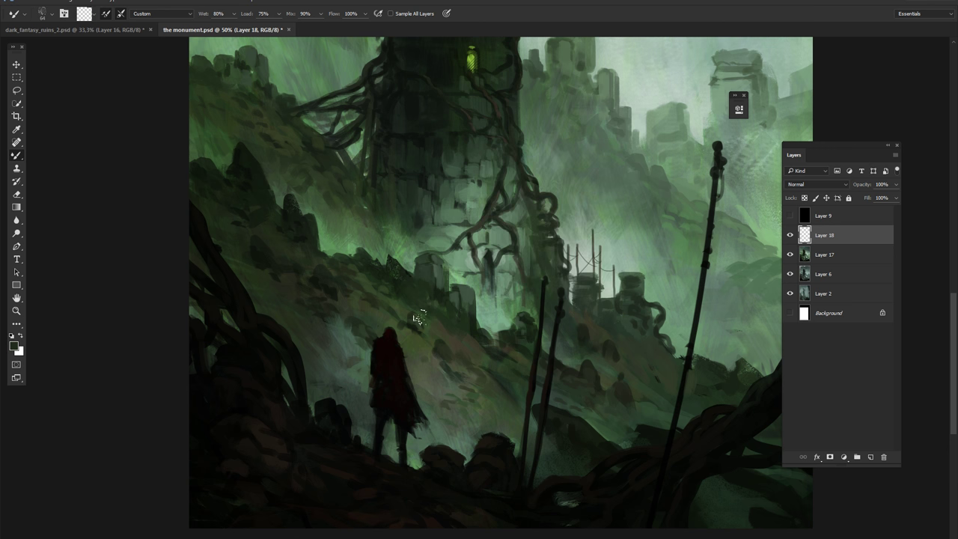
drag(322, 15, 334, 27)
drag(278, 14, 294, 26)
drag(233, 14, 224, 29)
mouse_move(278, 14)
mouse_down()
mouse_move(251, 29)
mouse_move(323, 28)
mouse_move(266, 28)
mouse_up()
click(390, 13)
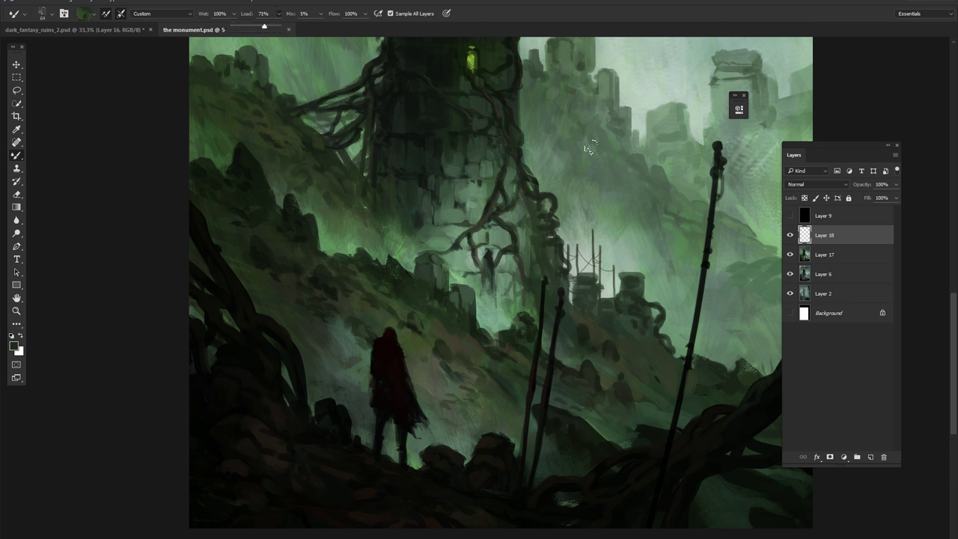
Set the mixer brush to size 34, mix 67%, wetness 41%, using the Dry, Light Load preset.
right_click(539, 196)
double_click(592, 216)
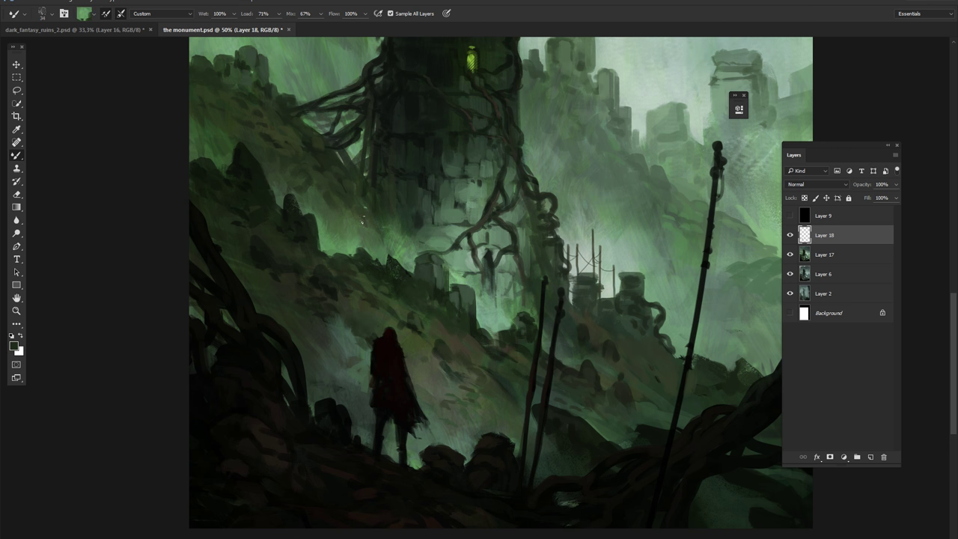
drag(235, 13, 212, 28)
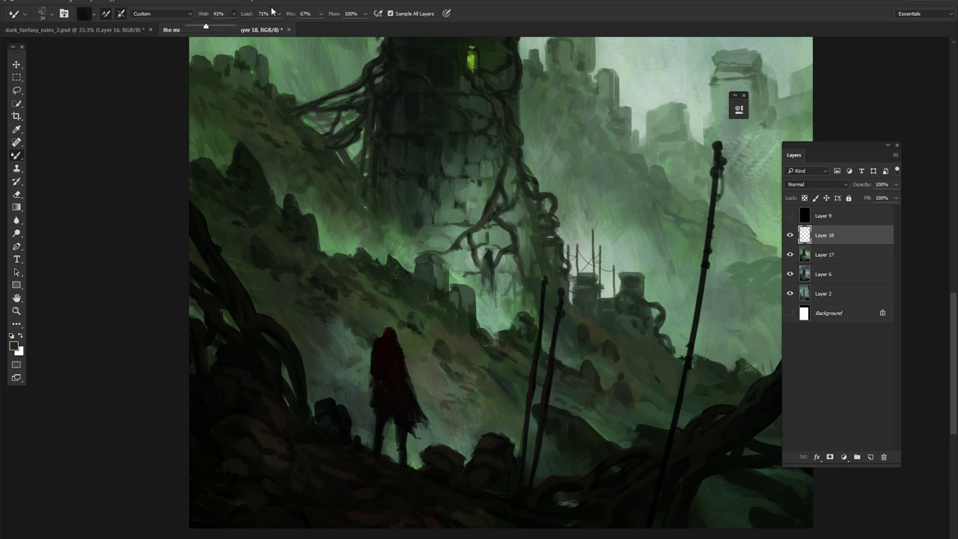
click(161, 13)
click(134, 34)
click(161, 13)
click(157, 41)
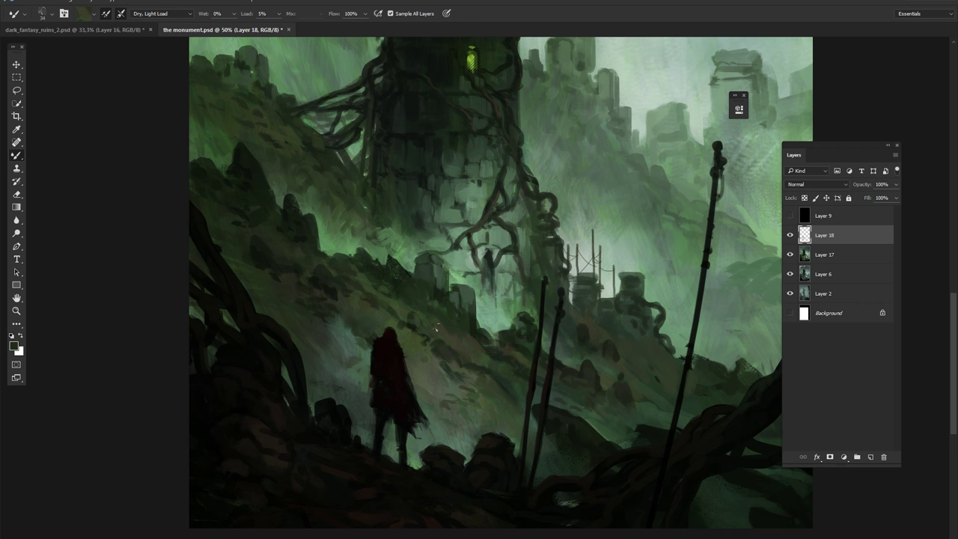
Blend the tower's stonework and the ruins beside it toward the right.
drag(583, 71, 444, 166)
mouse_move(406, 133)
mouse_down()
mouse_move(414, 154)
mouse_move(403, 169)
mouse_up()
drag(440, 126, 449, 178)
mouse_move(470, 169)
mouse_down()
mouse_move(460, 190)
mouse_move(475, 210)
mouse_up()
mouse_move(516, 198)
mouse_down()
mouse_move(524, 217)
mouse_move(546, 221)
mouse_up()
mouse_move(554, 256)
mouse_down()
mouse_move(538, 245)
mouse_move(578, 210)
mouse_move(576, 173)
mouse_up()
drag(627, 166, 653, 192)
drag(654, 156, 671, 171)
Blend strokes upward over the tower base and small green strokes near the lower edge.
key(ctrl+minus)
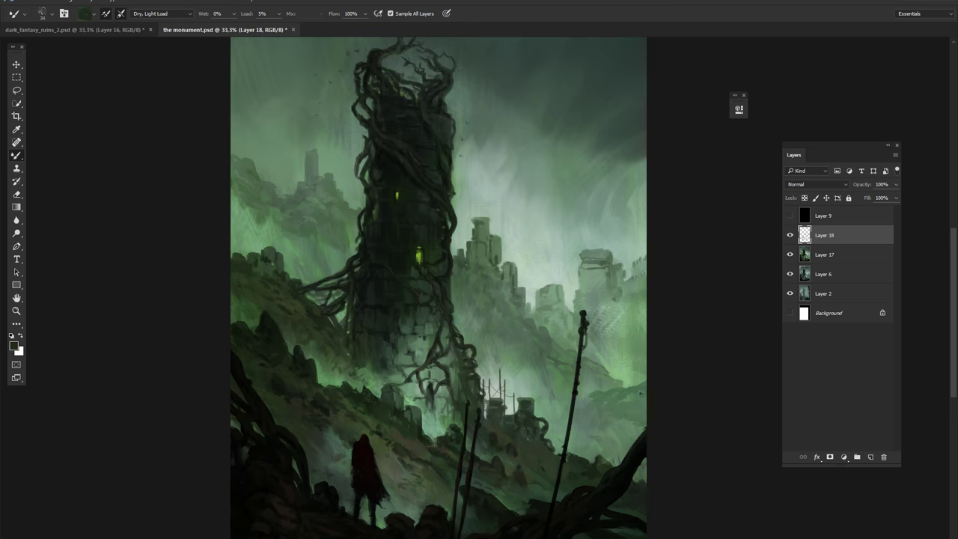
drag(397, 349, 411, 312)
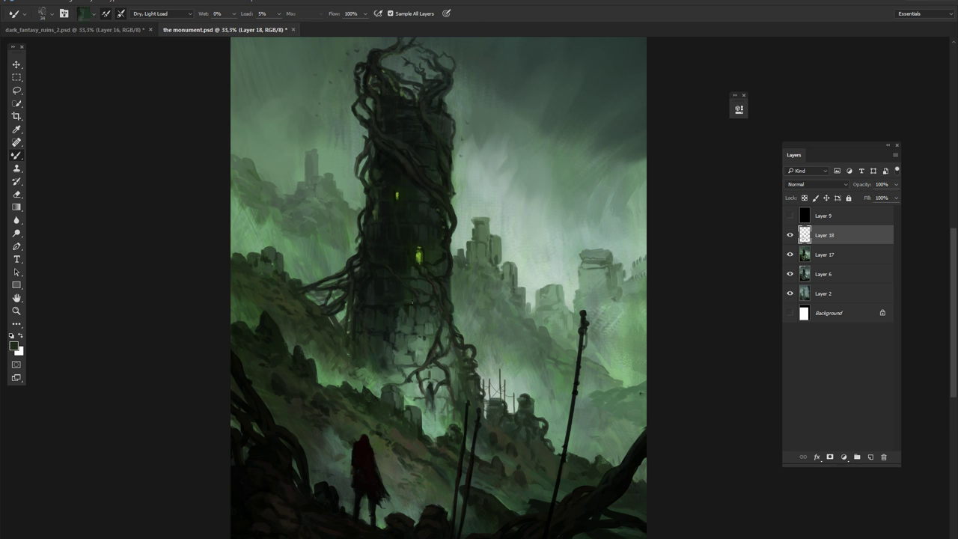
scroll(411, 449, down, 2)
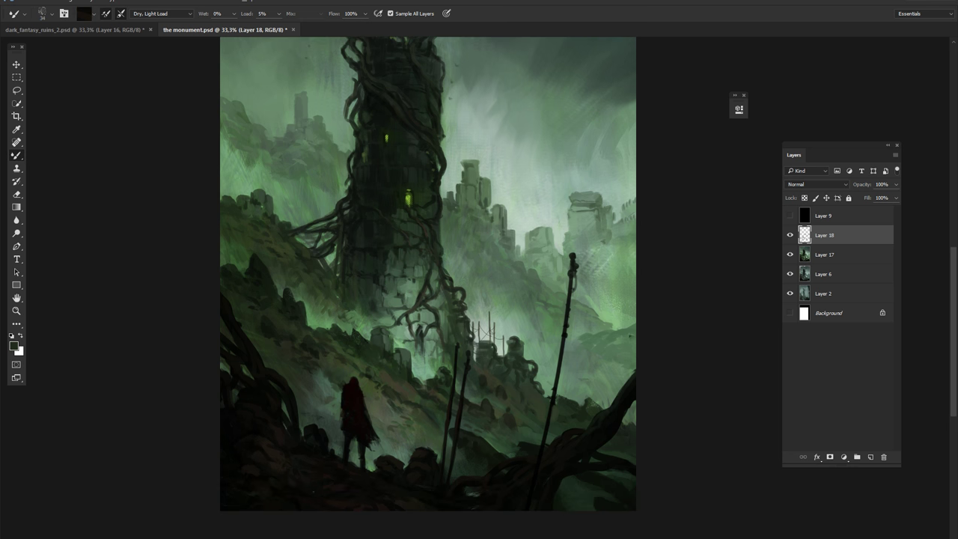
mouse_move(402, 456)
mouse_down()
mouse_move(325, 447)
mouse_move(433, 454)
mouse_move(406, 455)
mouse_move(386, 416)
mouse_move(422, 382)
mouse_move(425, 394)
mouse_up()
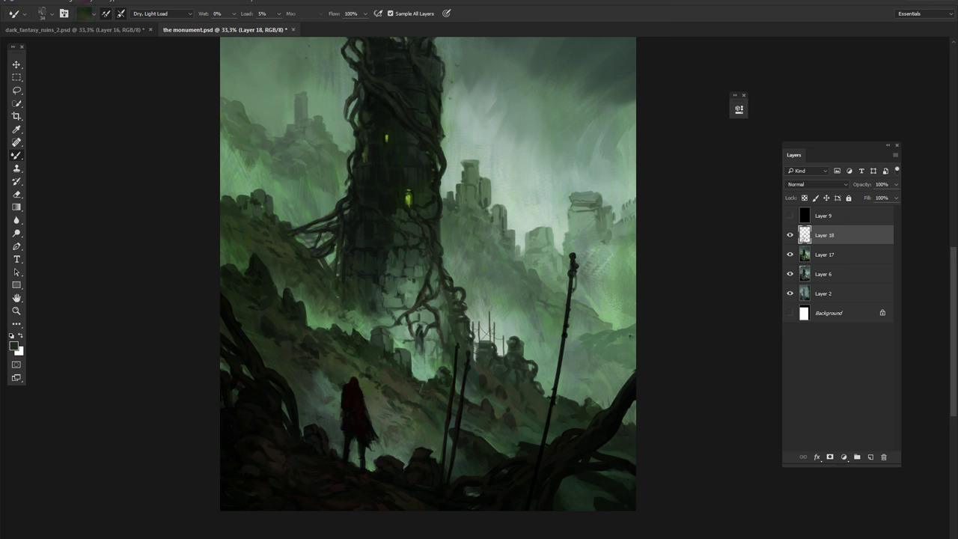
Switch back to the regular painting brush and check its preset choices.
key(b)
right_click(446, 215)
key(Escape)
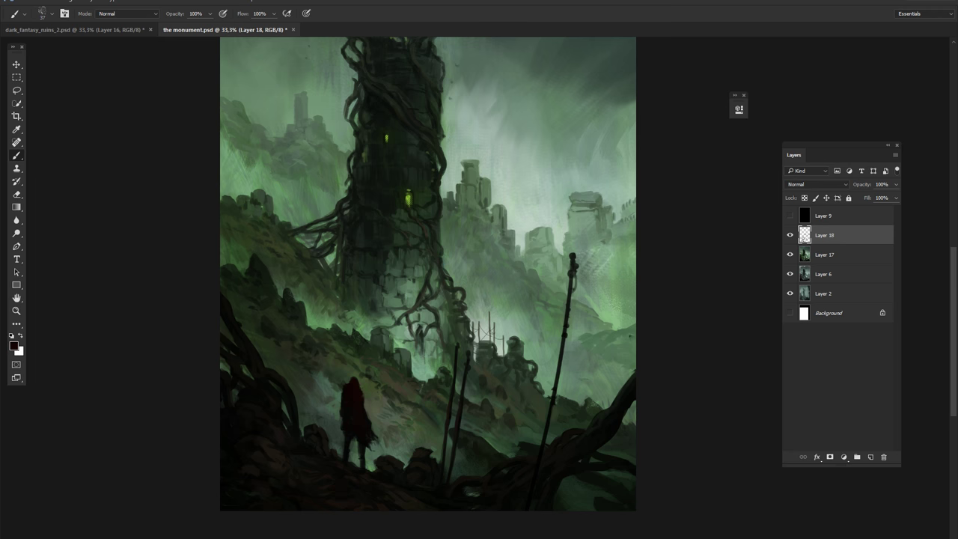
scroll(427, 273, up, 1)
right_click(464, 174)
key(Escape)
scroll(507, 326, up, 3)
Choose a large brush tip of about 432 px from the brush presets.
scroll(507, 326, down, 3)
right_click(507, 326)
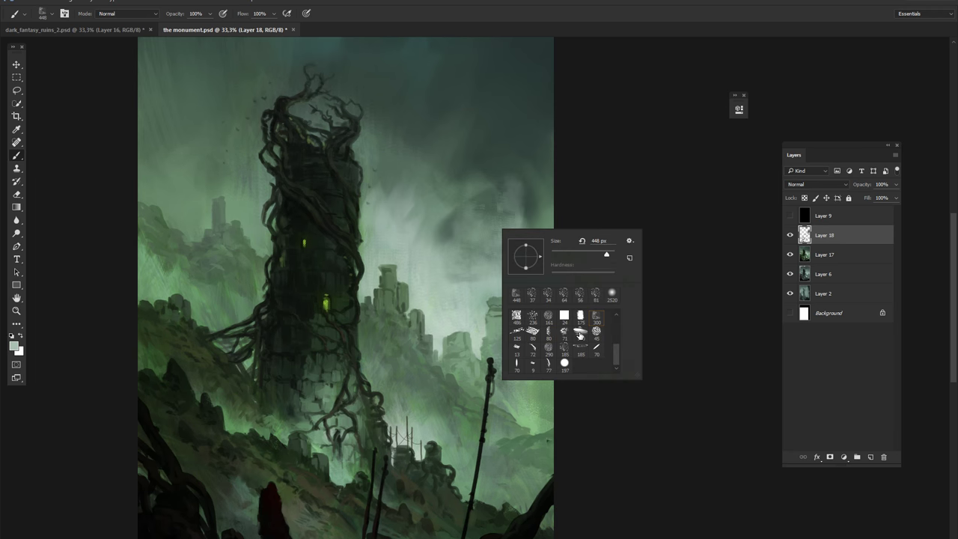
double_click(516, 292)
right_click(524, 224)
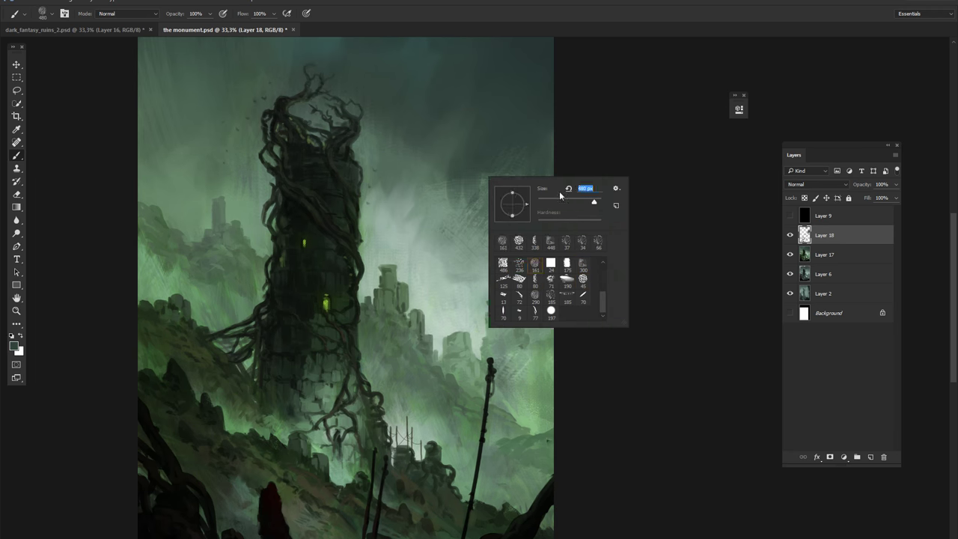
key(Escape)
right_click(540, 207)
double_click(607, 282)
Add Layer 19 in Soft Light mode and glaze the lower tower with sampled pale grey-green.
key(ctrl+shift+alt+n)
click(802, 184)
click(802, 247)
key(ctrl+minus)
key(2)
key(4)
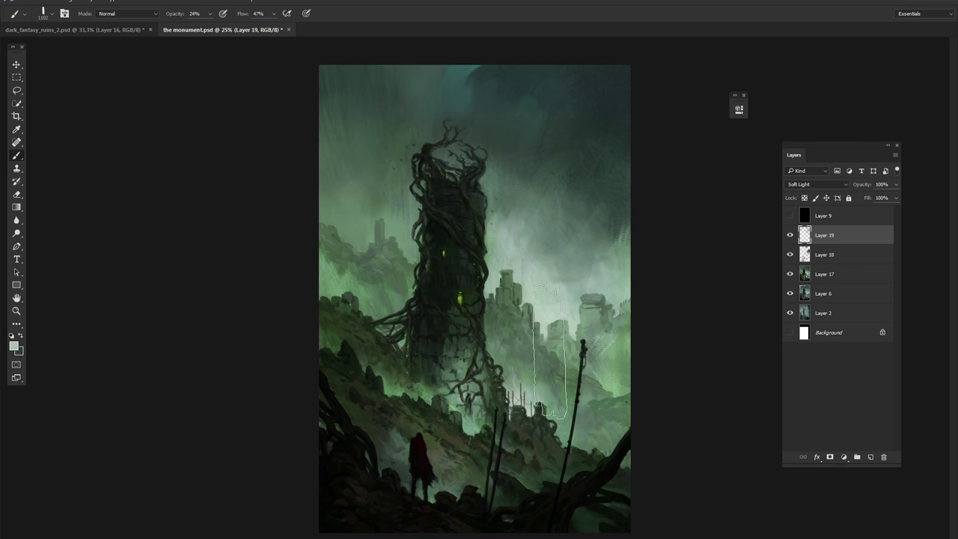
alt+click(578, 351)
drag(470, 363, 478, 127)
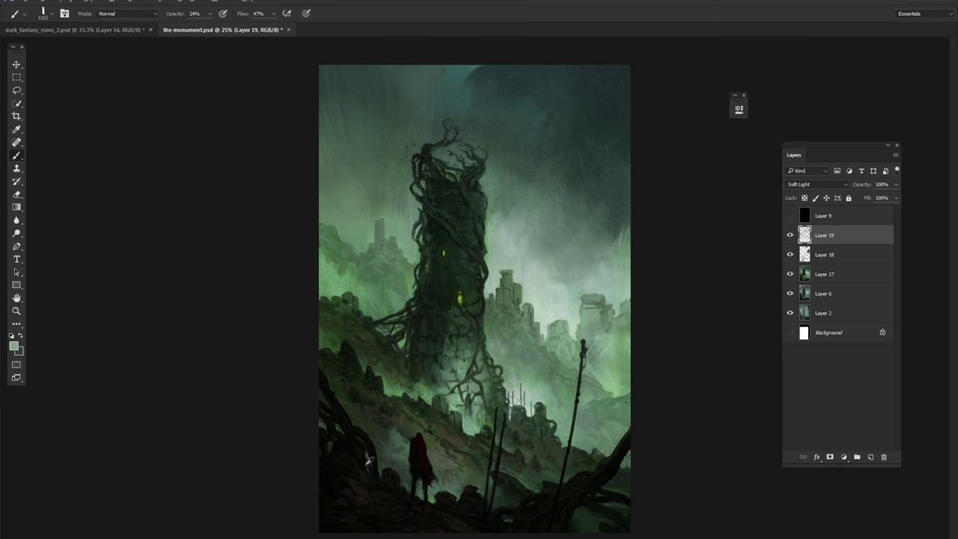
Reset colours, add Layer 20, and refine the red-cloaked figure's silhouette.
key(z)
key(b)
key(d)
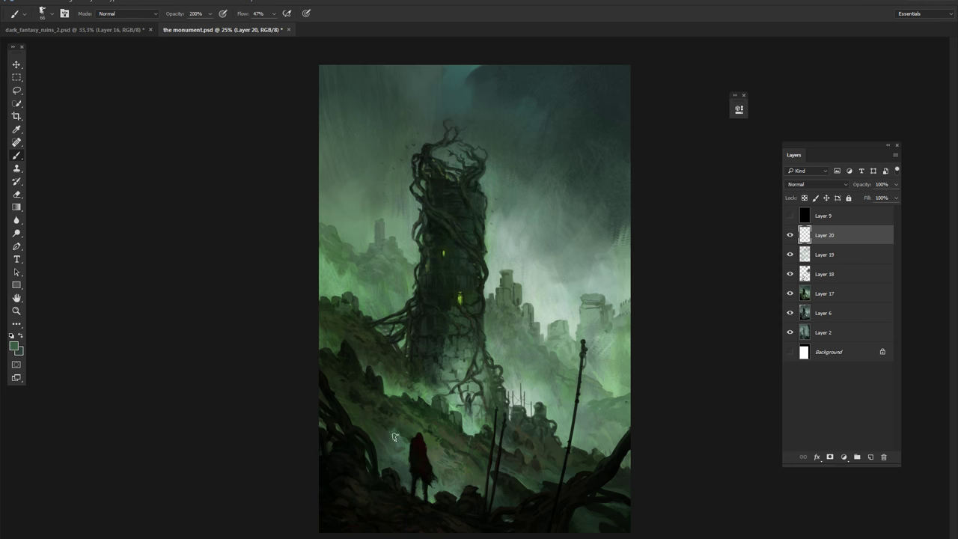
key(ctrl+shift+alt+n)
key(ctrl+plus)
key(ctrl+plus)
mouse_move(433, 357)
mouse_down()
mouse_move(435, 443)
mouse_move(460, 412)
mouse_up()
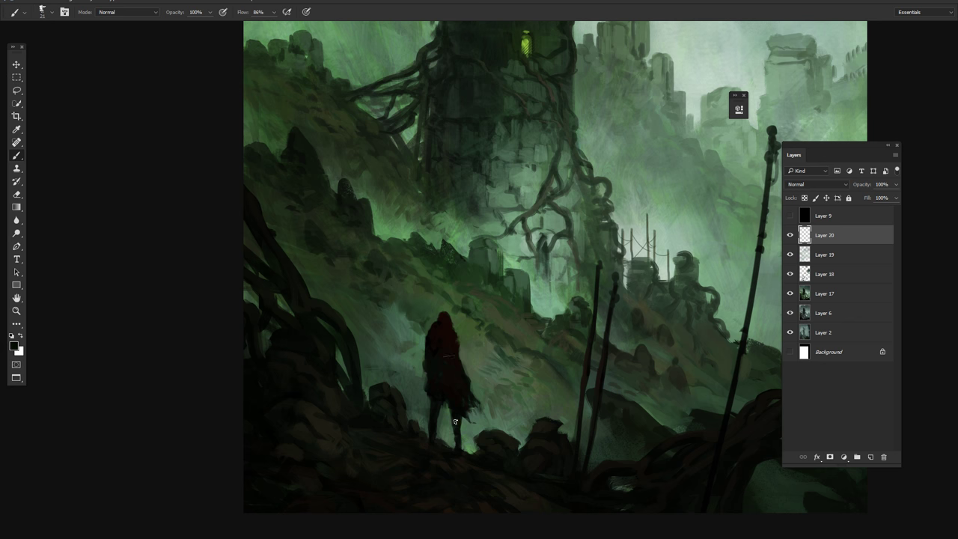
Sample a hillside green and a dark foreground colour while moving across the hillside.
scroll(459, 411, up, 1)
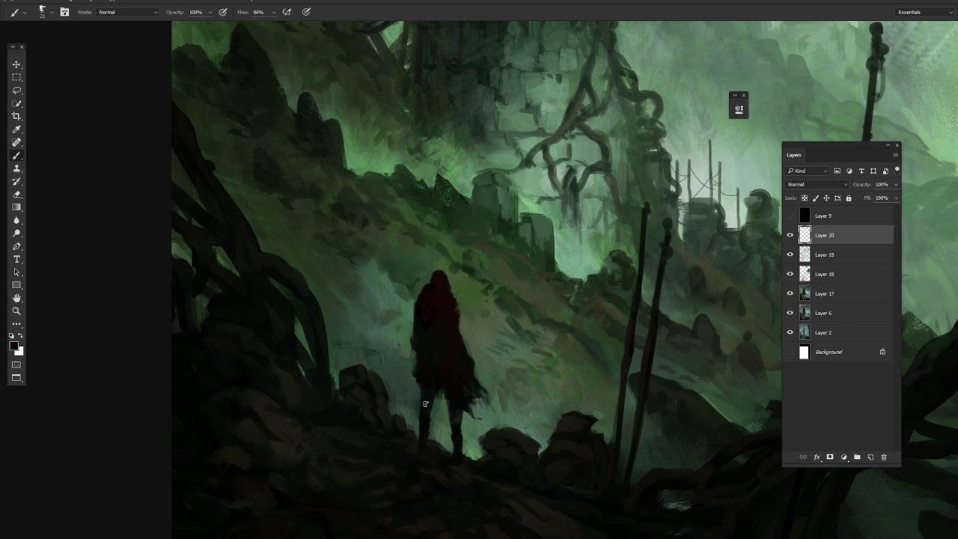
alt+click(445, 301)
drag(514, 397, 334, 385)
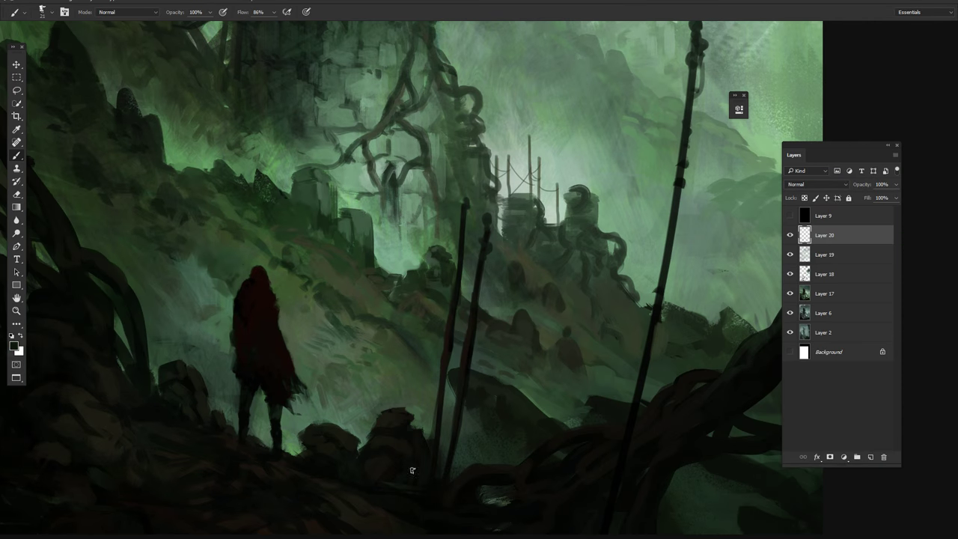
drag(320, 430, 331, 361)
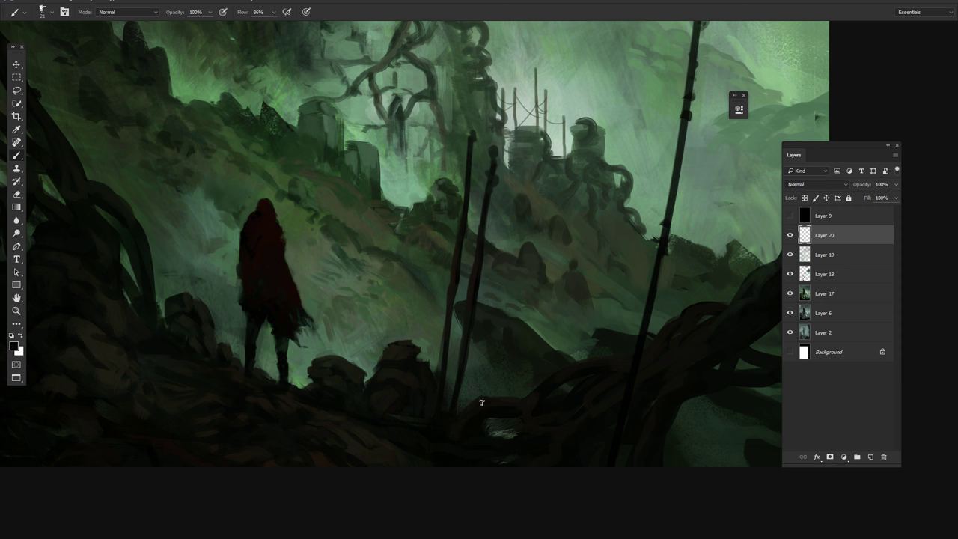
alt+click(588, 398)
Set the Mixer Brush to Dry, Heavy Load and darken the right-side roots and foliage.
key(shift+b)
drag(691, 388, 477, 427)
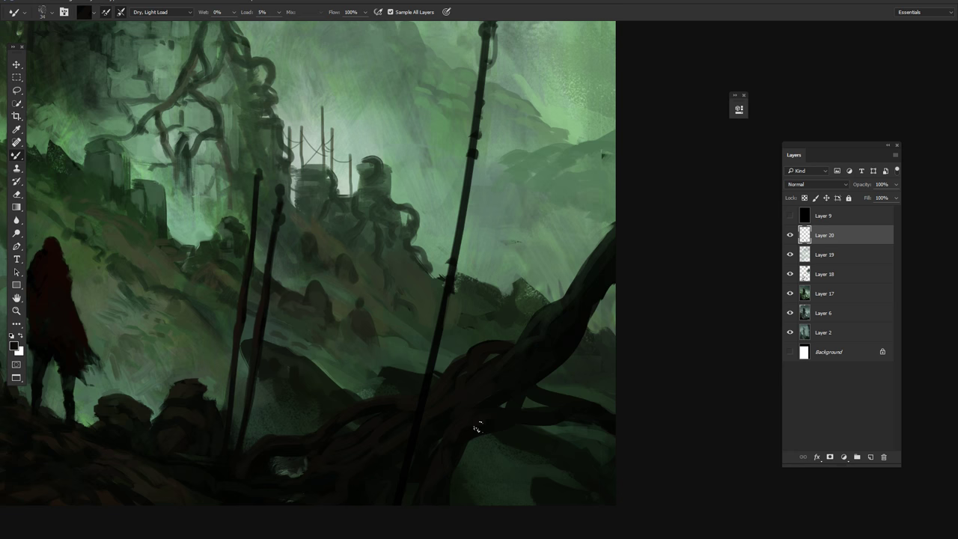
click(162, 12)
click(161, 30)
mouse_move(560, 325)
mouse_down()
mouse_move(567, 289)
mouse_move(599, 240)
mouse_up()
drag(524, 299, 497, 294)
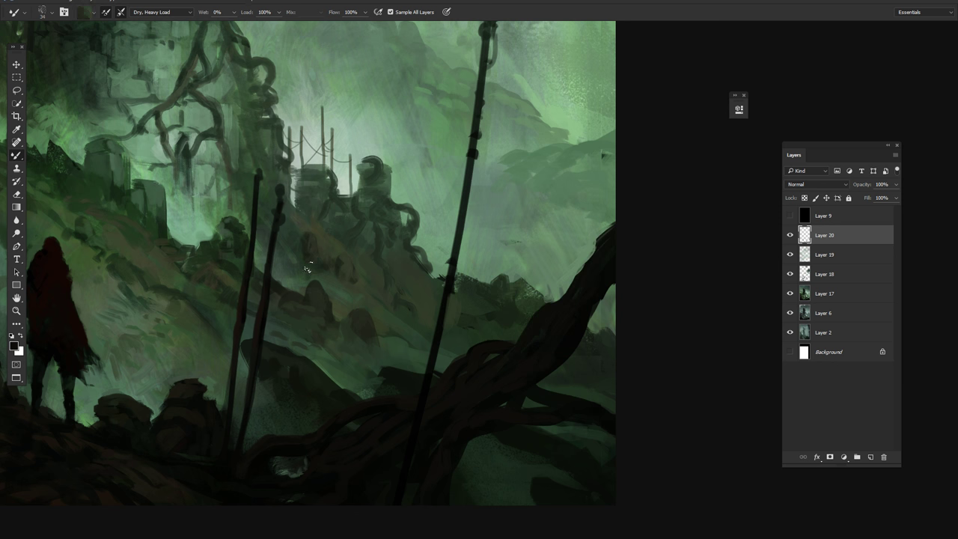
Darken the fenced structure's lower part and add light strokes on the left tank.
mouse_move(307, 217)
mouse_down()
mouse_move(317, 187)
mouse_move(303, 173)
mouse_up()
mouse_move(366, 158)
mouse_down()
mouse_move(376, 177)
mouse_move(366, 224)
mouse_up()
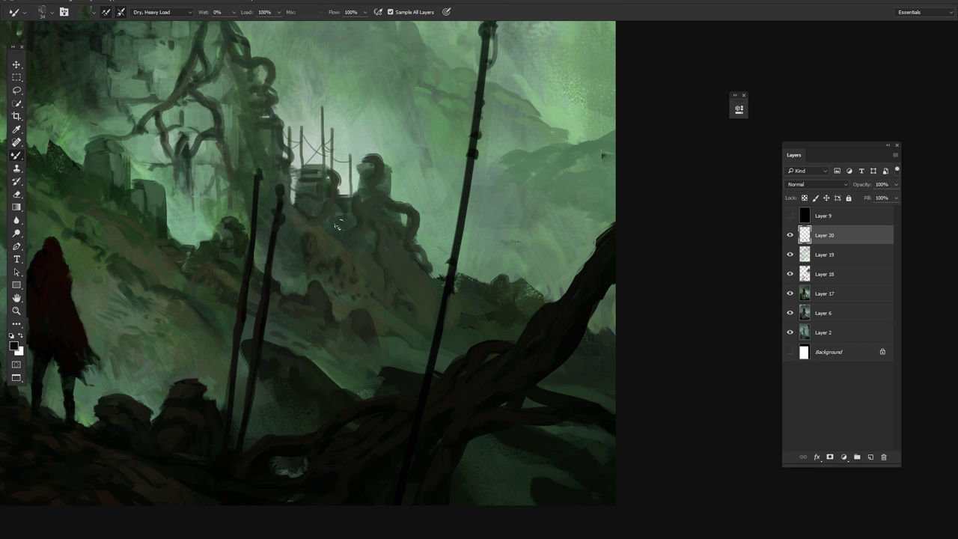
scroll(342, 218, down, 5)
scroll(349, 331, up, 2)
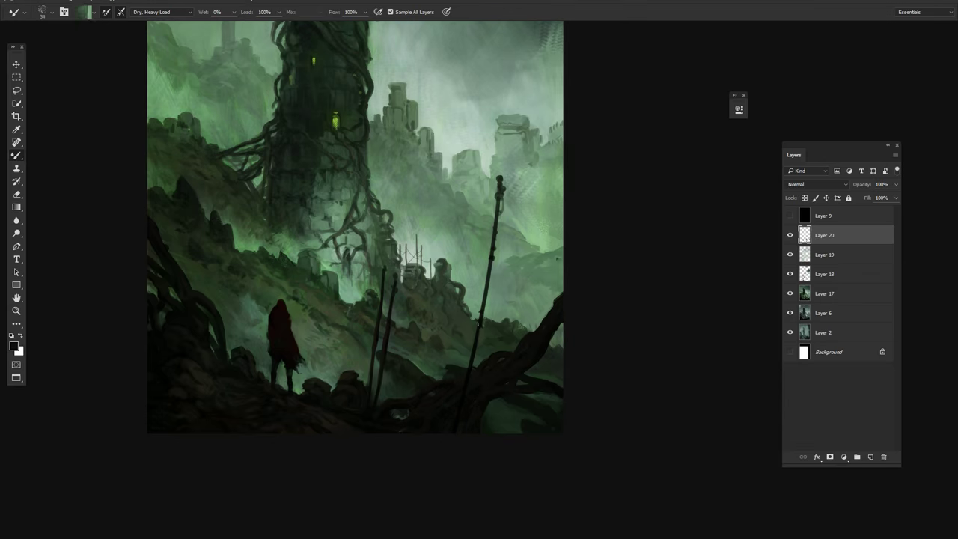
key(f)
scroll(303, 368, up, 1)
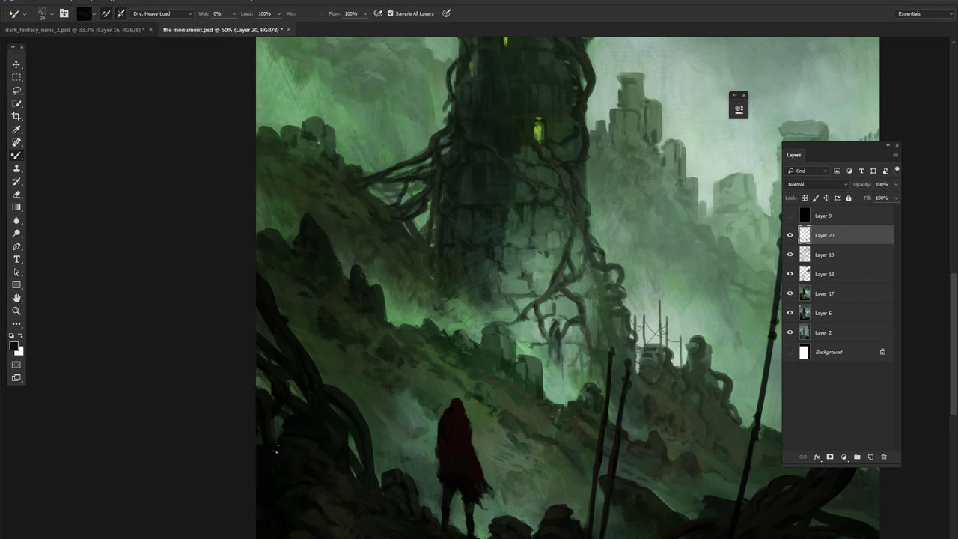
drag(355, 413, 294, 262)
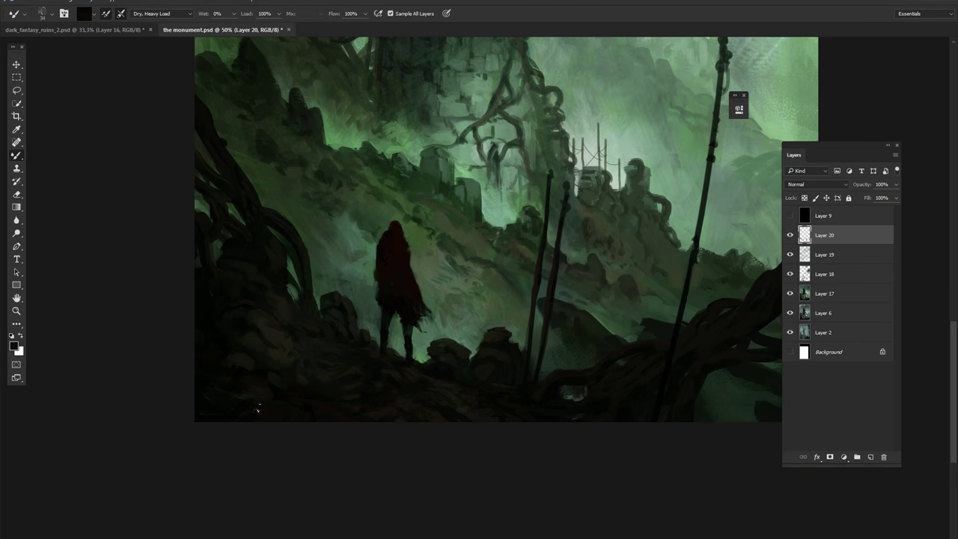
scroll(384, 351, up, 2)
scroll(432, 373, up, 2)
scroll(343, 236, up, 1)
Set the foreground to dark red and paint dark vine strokes near the fenced ruin.
click(12, 345)
click(380, 464)
key(Return)
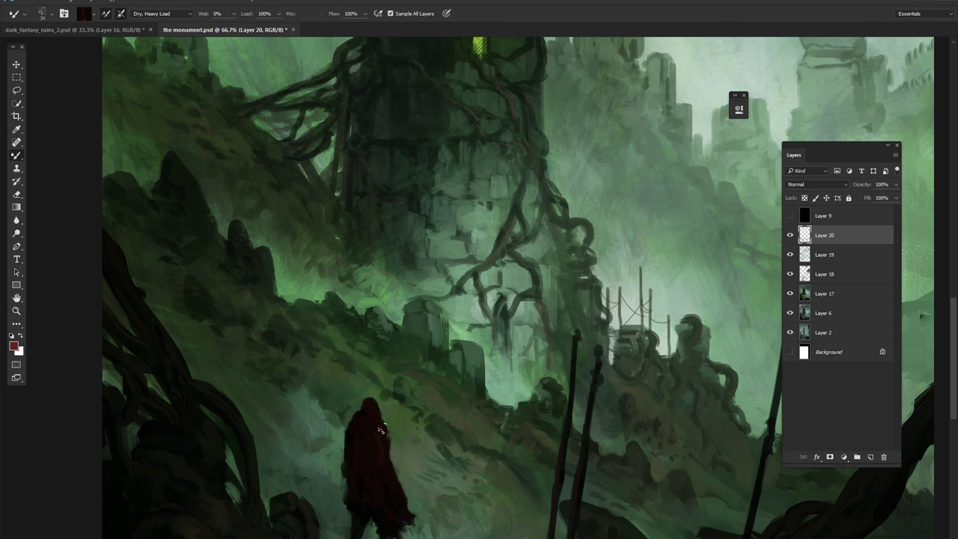
scroll(381, 449, down, 1)
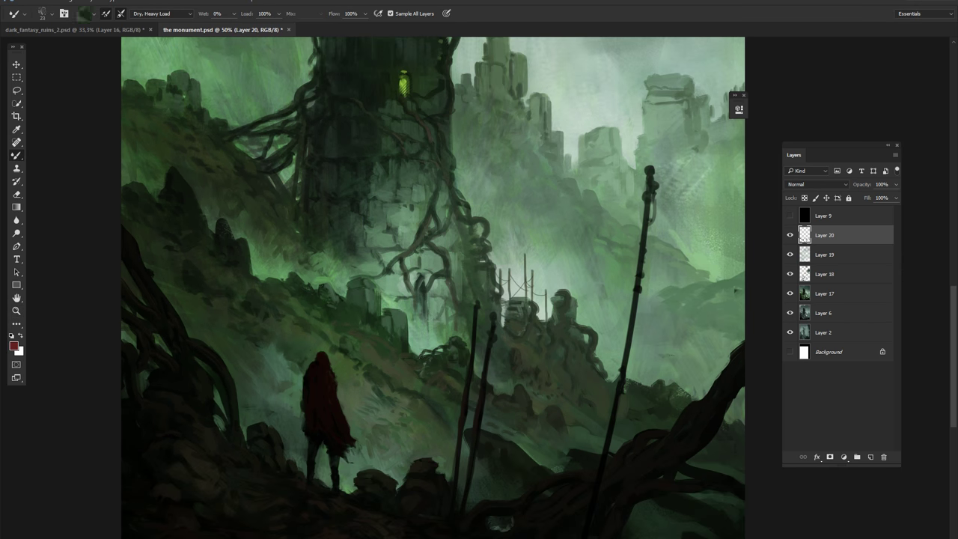
mouse_move(401, 257)
mouse_down()
mouse_move(377, 280)
mouse_move(412, 326)
mouse_up()
mouse_move(414, 235)
mouse_down()
mouse_move(396, 271)
mouse_move(449, 292)
mouse_up()
Zoom to 50% around the tower base and repaint the vine curling up on the right.
scroll(423, 360, up, 1)
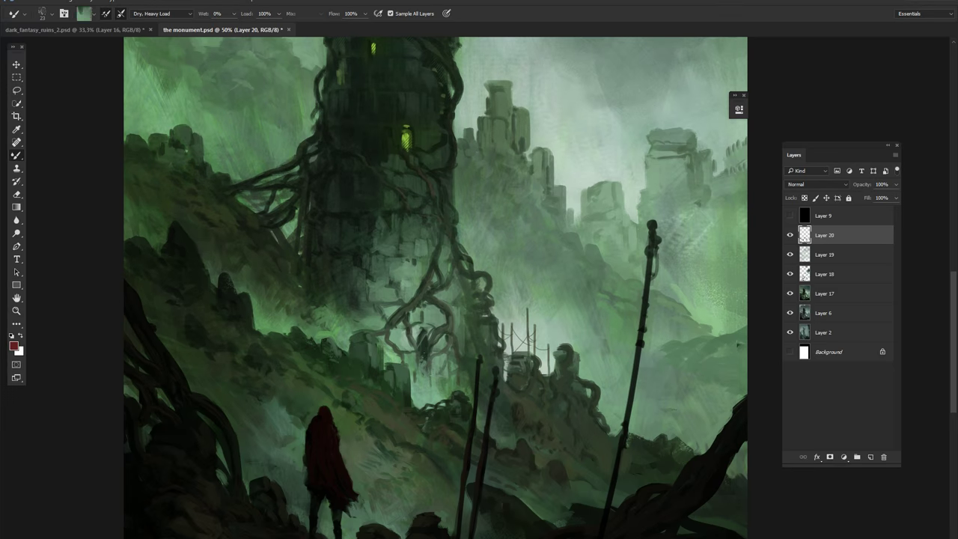
key(z)
drag(423, 360, 388, 296)
click(422, 289)
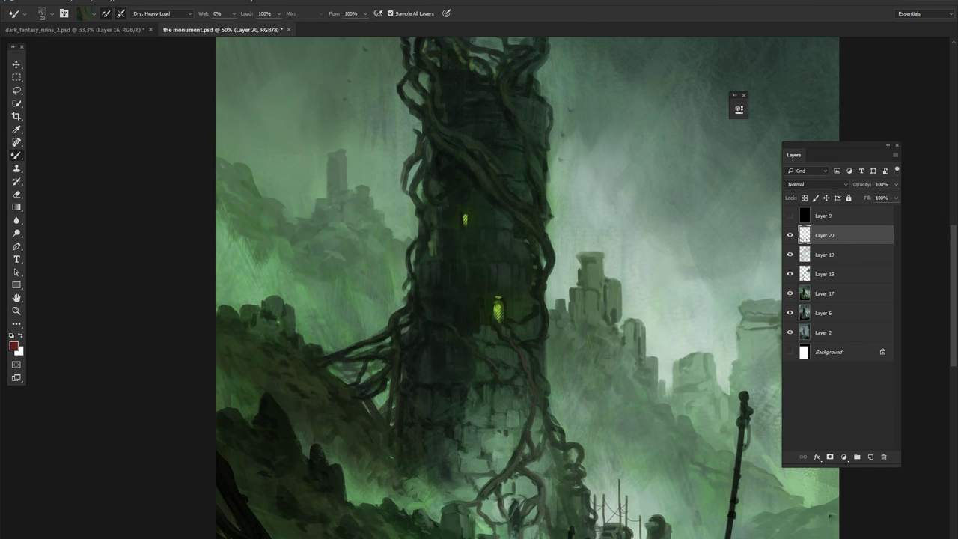
scroll(577, 457, down, 3)
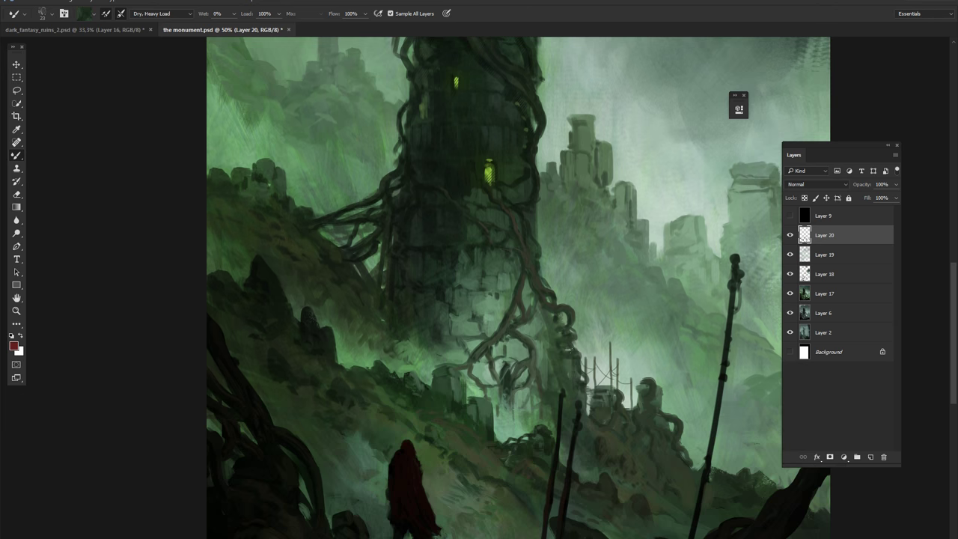
mouse_move(539, 371)
mouse_down()
mouse_move(541, 326)
mouse_move(525, 294)
mouse_move(464, 289)
mouse_move(448, 341)
mouse_up()
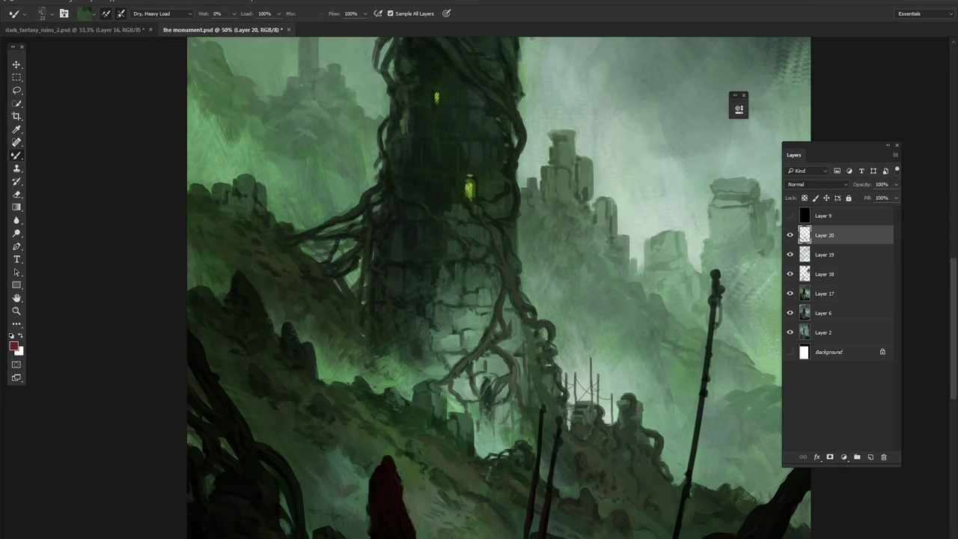
Add a new empty Layer 21 and return to the blending brush at 50% zoom.
key(z)
alt+click(551, 137)
key(ctrl+plus)
key(ctrl+0)
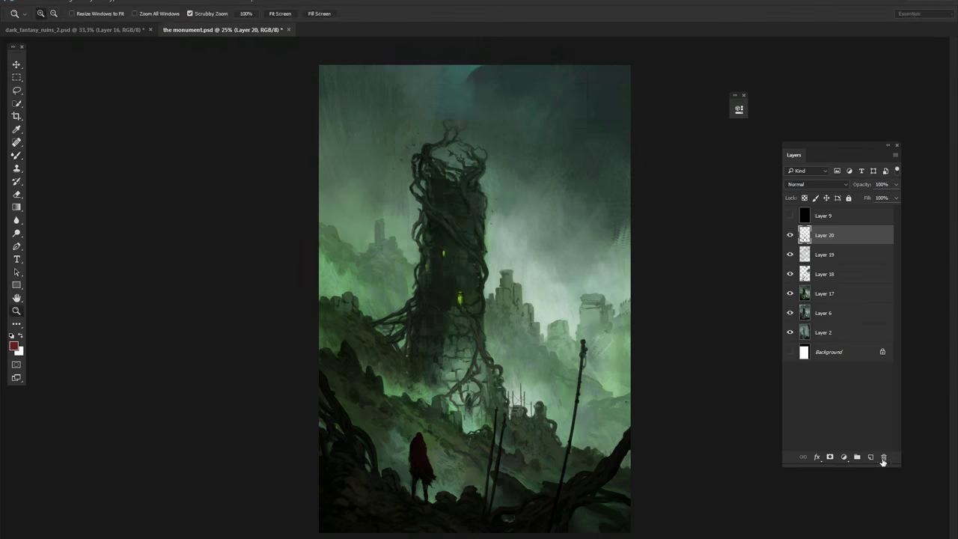
click(870, 457)
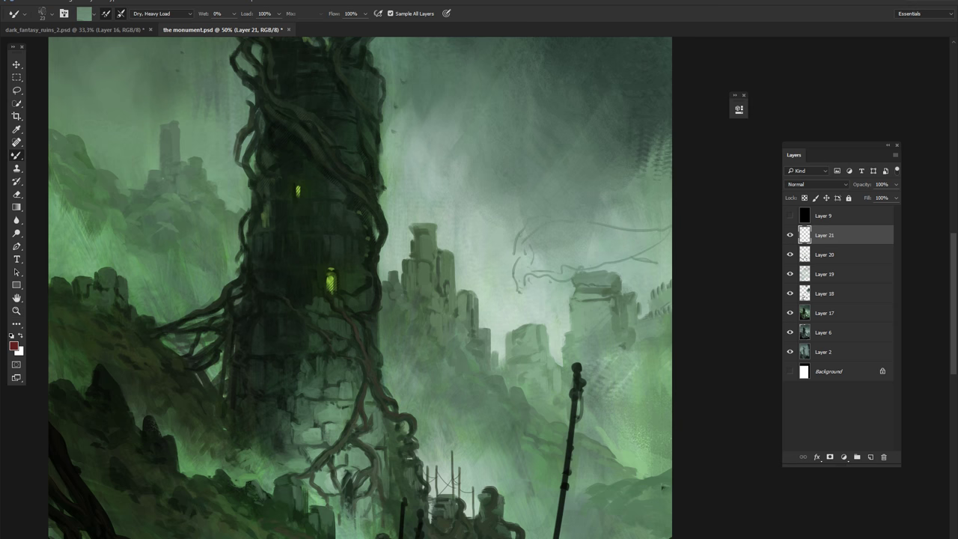
Lighten and blend the ruin beside the pole with the mixer brush.
key(z)
alt+click(598, 248)
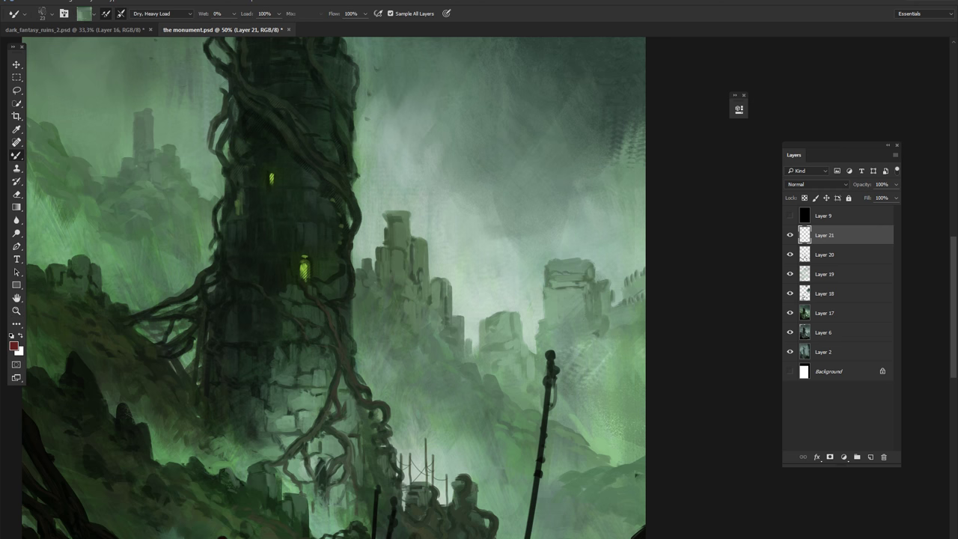
mouse_move(560, 318)
mouse_down()
mouse_move(562, 273)
mouse_move(591, 274)
mouse_move(607, 300)
mouse_move(602, 285)
mouse_move(606, 322)
mouse_move(583, 358)
mouse_up()
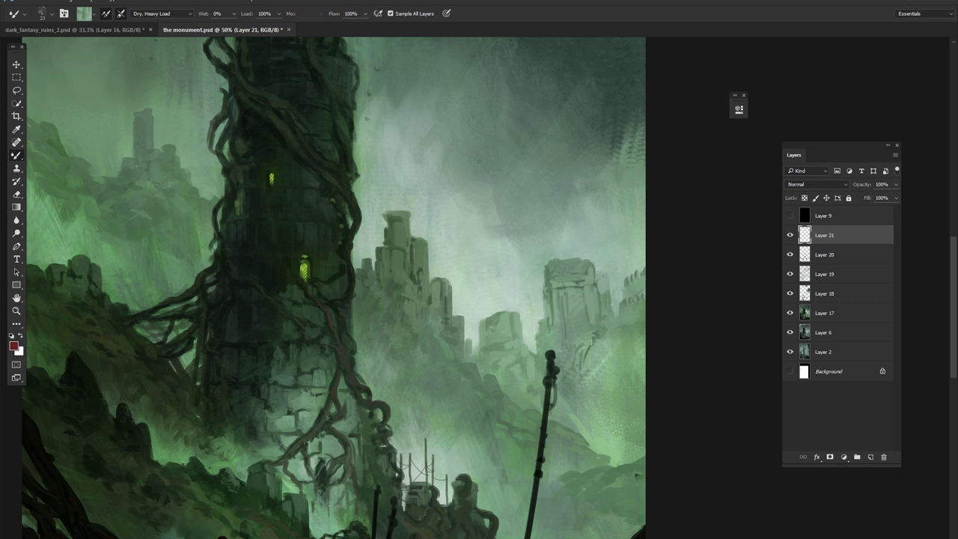
key(ctrl+minus)
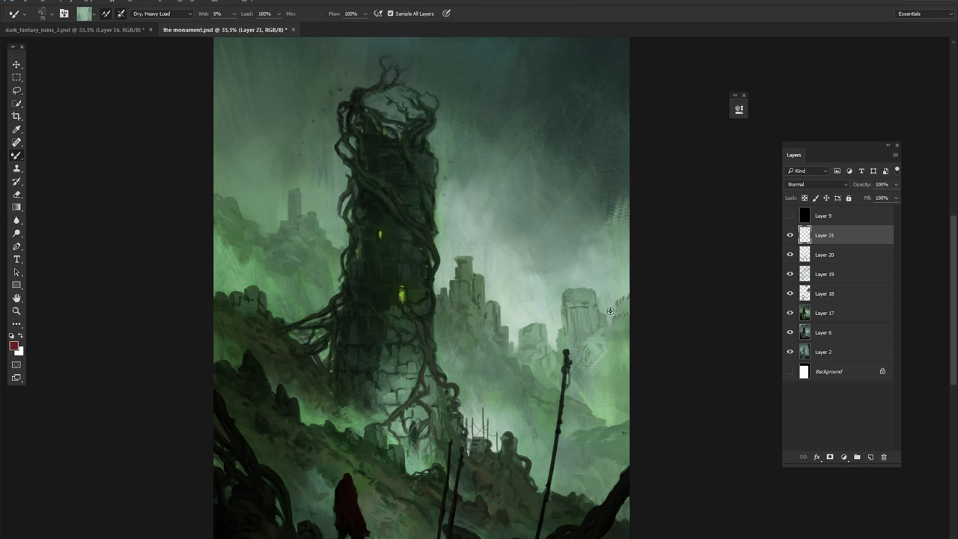
right_click(549, 283)
key(Escape)
Darken the top of the lower glowing window with a blended stroke.
alt+scroll(404, 259, up, 1)
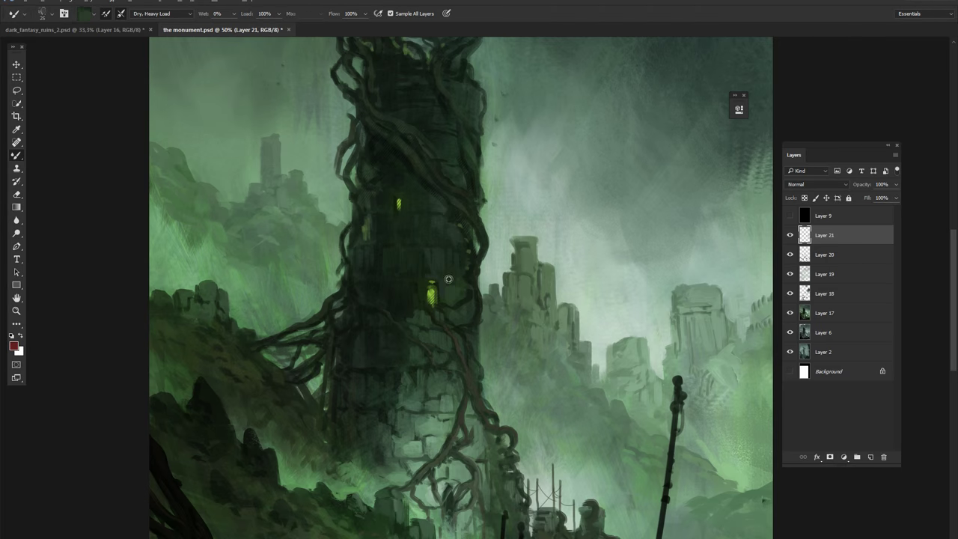
alt+scroll(453, 296, up, 1)
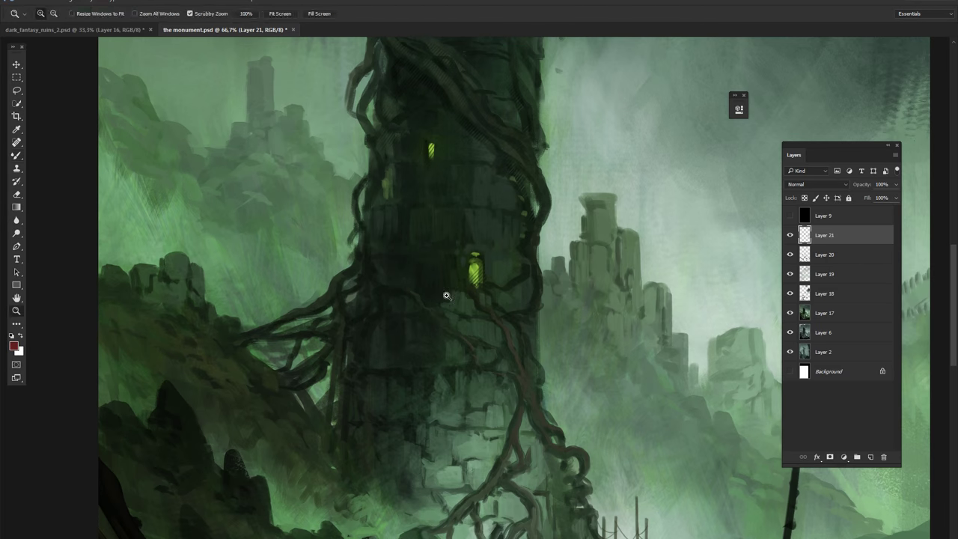
drag(463, 258, 480, 251)
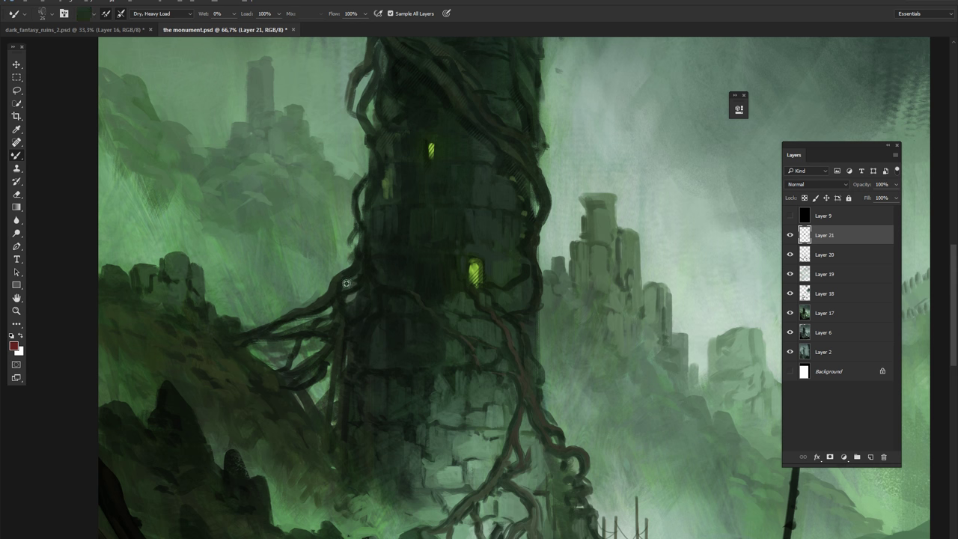
drag(333, 385, 317, 342)
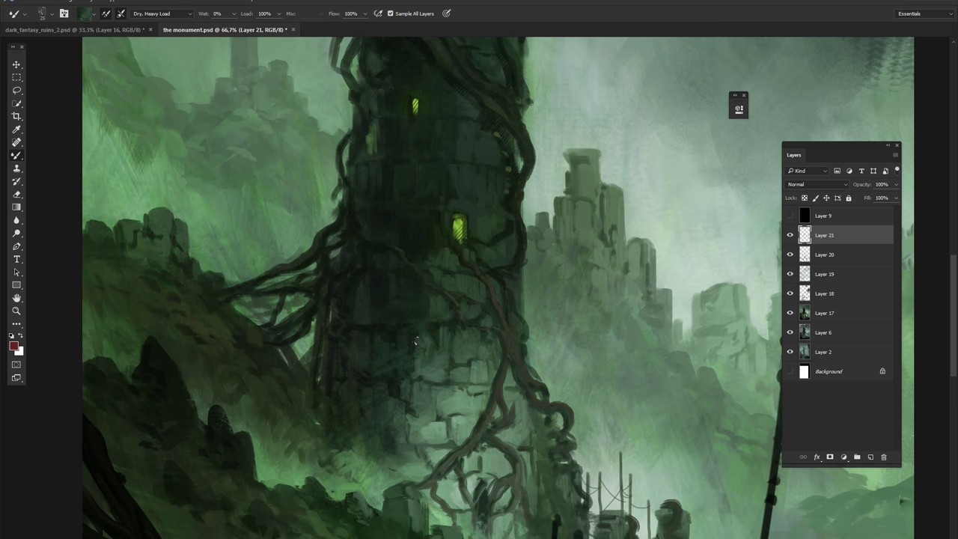
scroll(404, 352, down, 2)
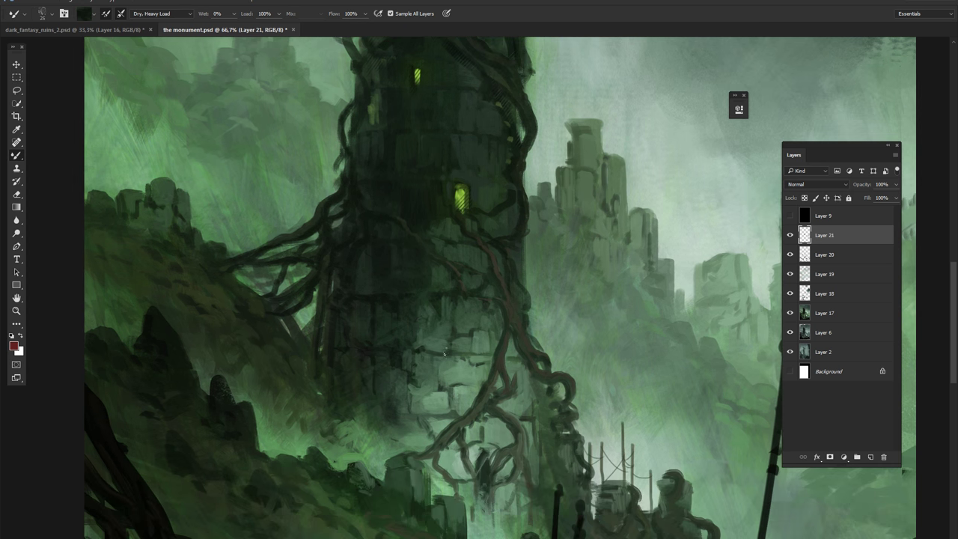
scroll(445, 353, down, 1)
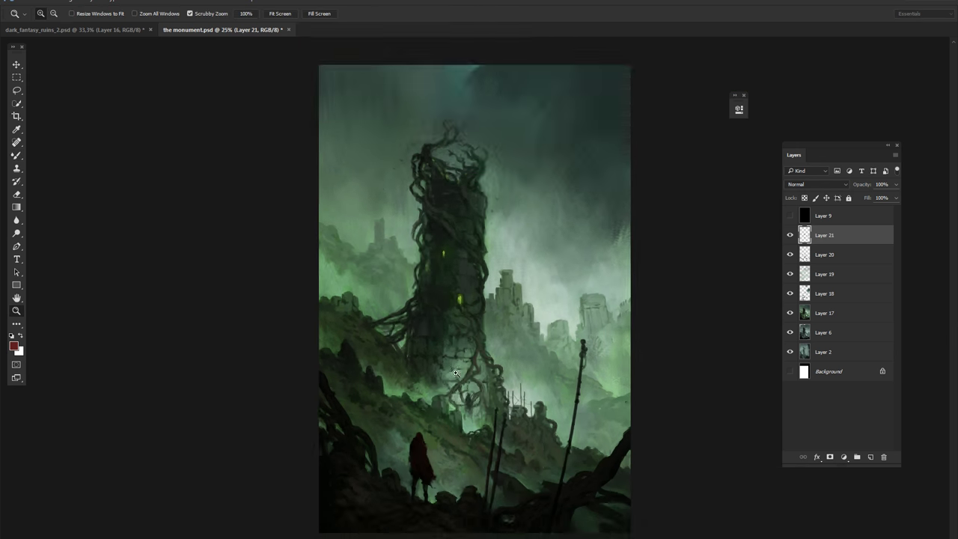
Load a colour from the painting into the brush and switch to the regular Brush.
mouse_move(375, 307)
mouse_down()
mouse_move(168, 160)
mouse_move(292, 235)
mouse_move(247, 229)
mouse_up()
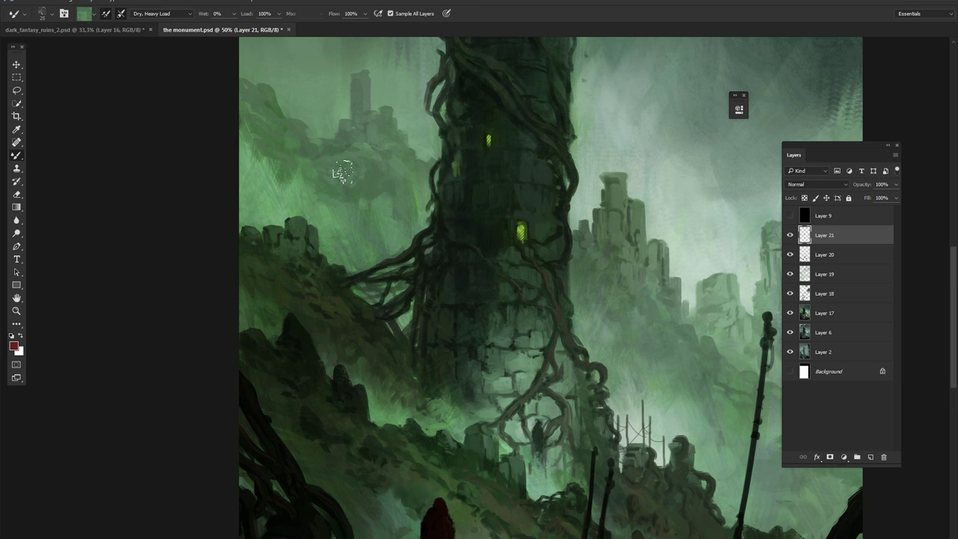
scroll(387, 215, down, 1)
alt+click(373, 125)
key(shift+b)
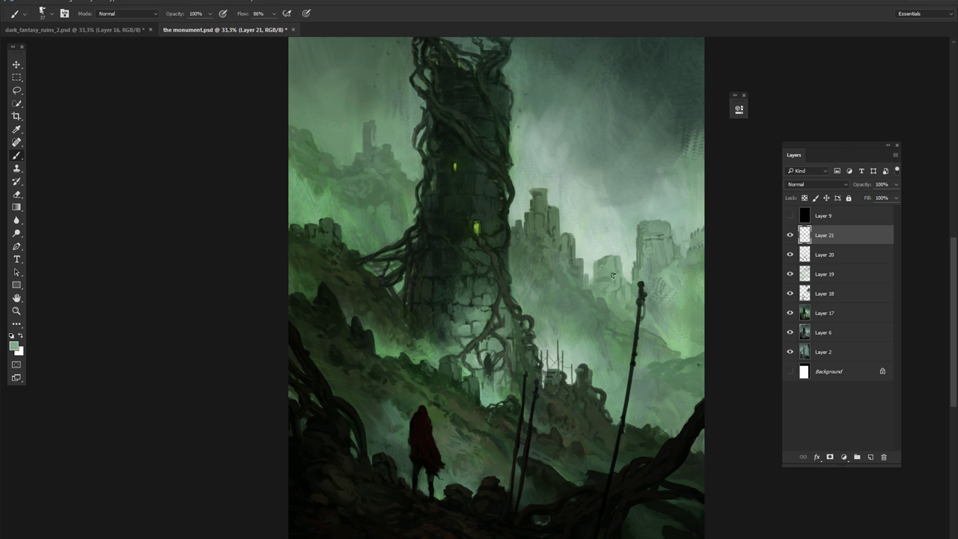
Sample a dark colour from the pole and several lighter greens from the painting.
alt+click(614, 425)
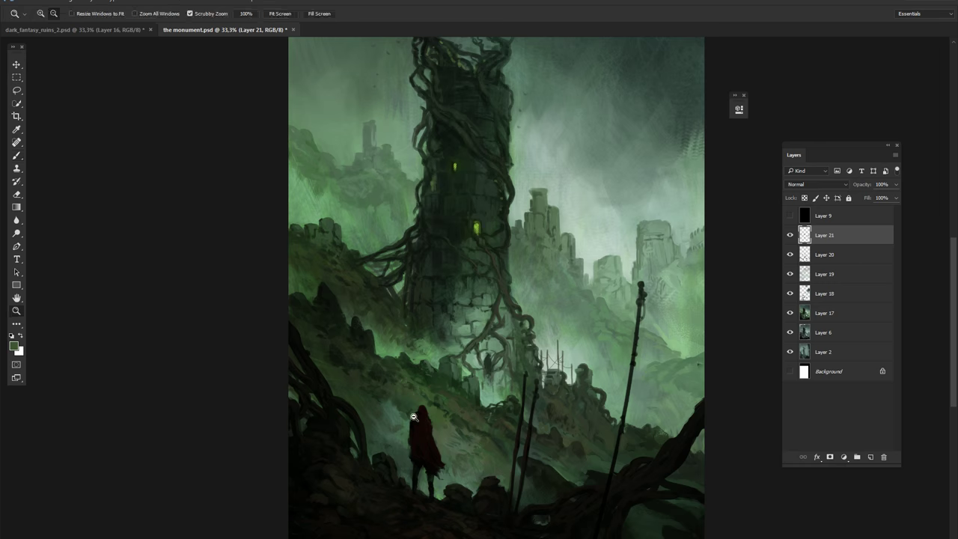
key(ctrl+minus)
scroll(506, 502, up, 1)
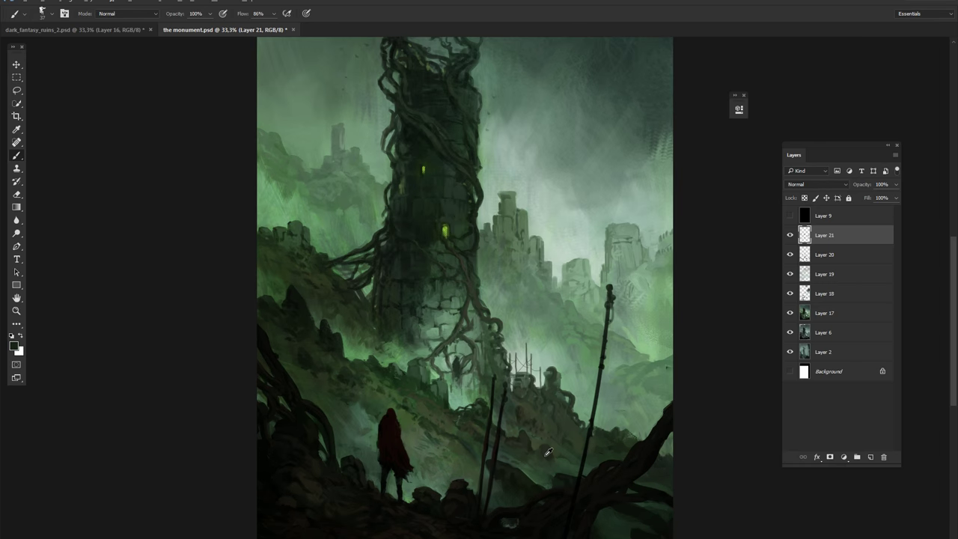
alt+click(565, 458)
scroll(446, 308, up, 1)
alt+click(547, 357)
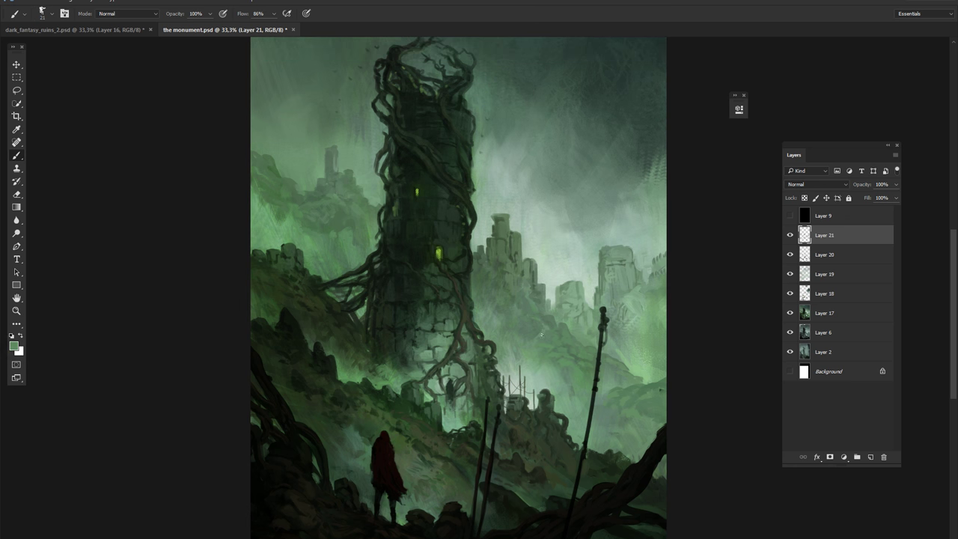
alt+click(554, 305)
alt+click(639, 304)
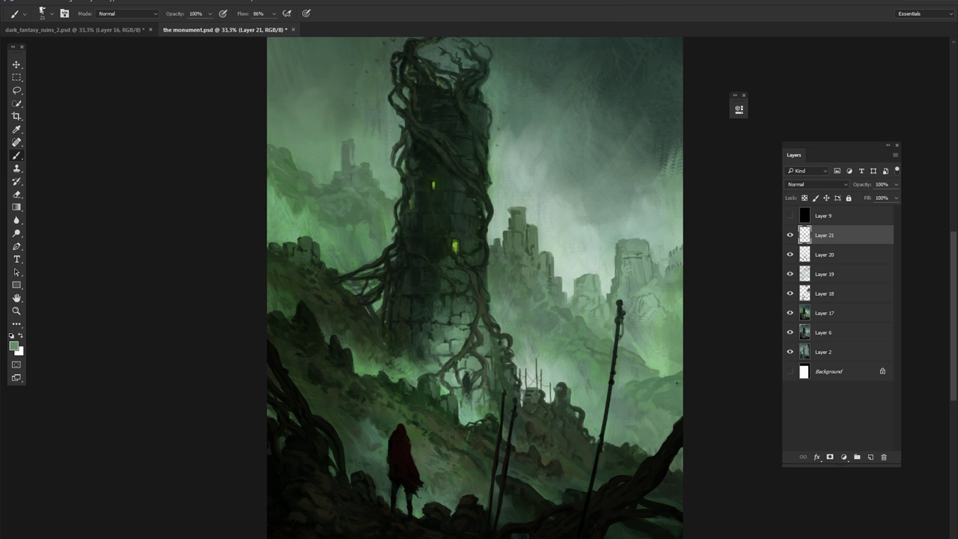
Zoom in on the tower and sample slightly lighter greens and a brownish colour.
key(ctrl+minus)
key(ctrl+plus)
key(ctrl+plus)
key(ctrl+plus)
alt+click(520, 385)
alt+click(493, 414)
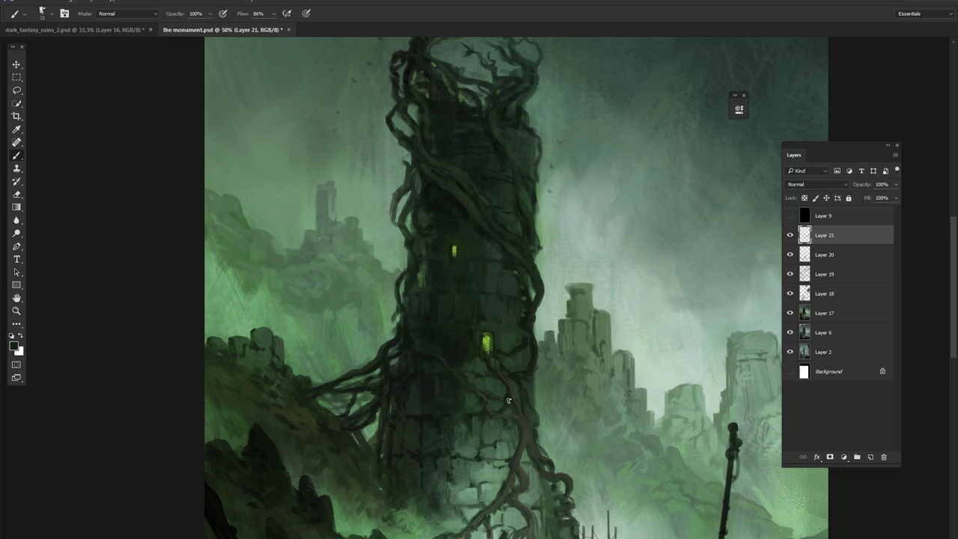
alt+click(516, 395)
key(ctrl+minus)
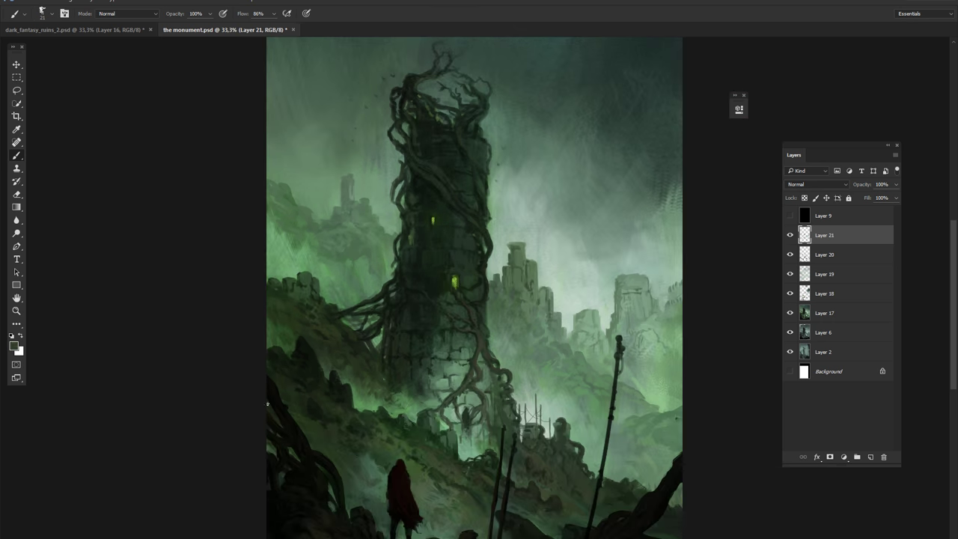
key(Return)
Sample dark, lighter and darker greens from across the painting.
mouse_move(485, 352)
mouse_down()
mouse_move(479, 366)
mouse_move(459, 331)
mouse_up()
alt+click(307, 364)
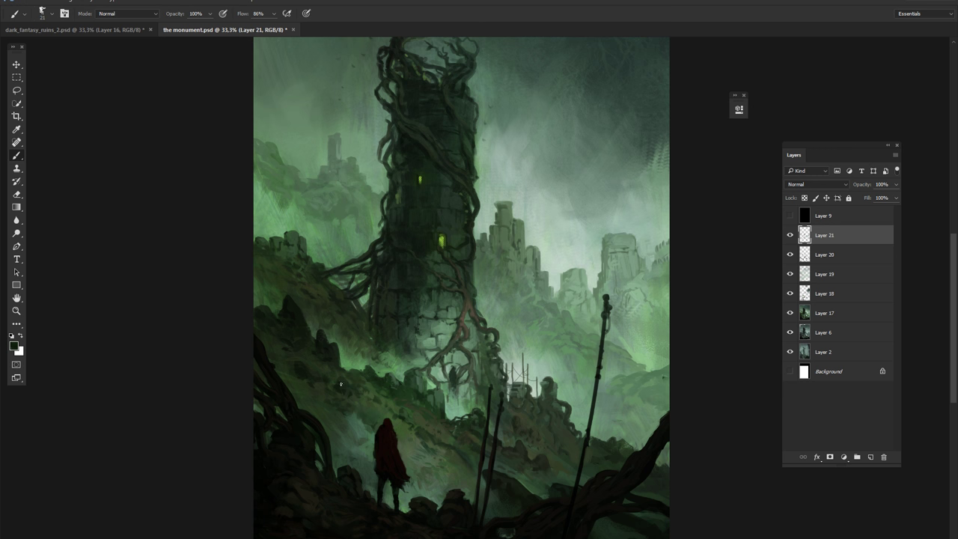
alt+click(345, 366)
alt+click(417, 399)
key(ctrl+minus)
key(ctrl+minus)
key(ctrl+plus)
alt+click(621, 341)
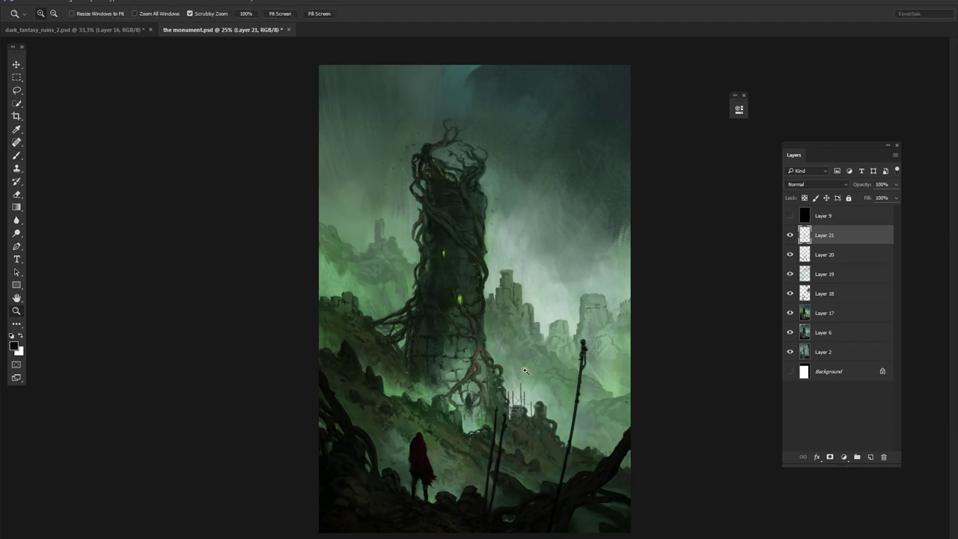
Merge Layers 18 through 21 into a single Layer 21 with Ctrl+E.
key(ctrl+e)
key(ctrl+plus)
key(ctrl+plus)
right_click(496, 274)
key(Escape)
Sample dark and mid greens from the tower and its edge.
alt+click(461, 284)
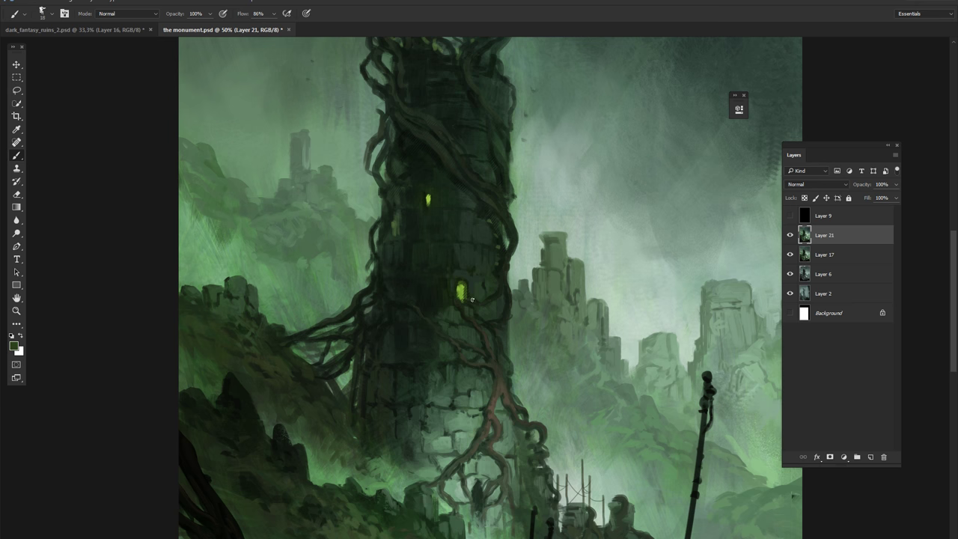
drag(466, 297, 477, 309)
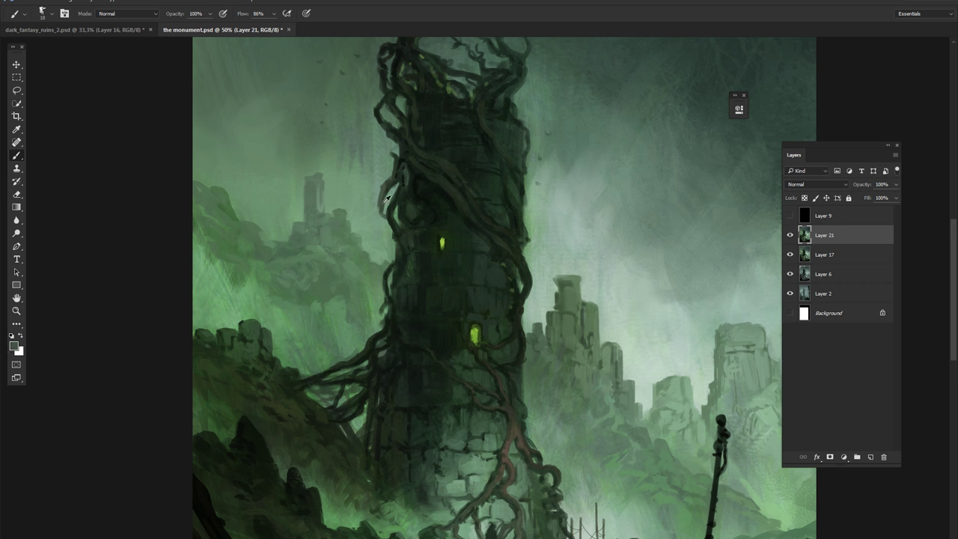
alt+click(393, 292)
alt+click(374, 354)
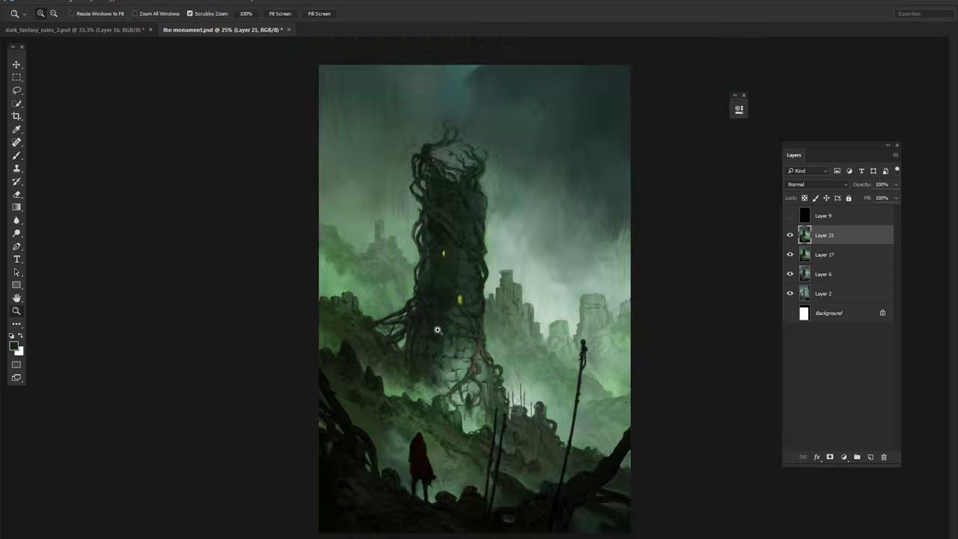
Check the brush presets and zoom in on the lower tower.
right_click(492, 308)
key(Escape)
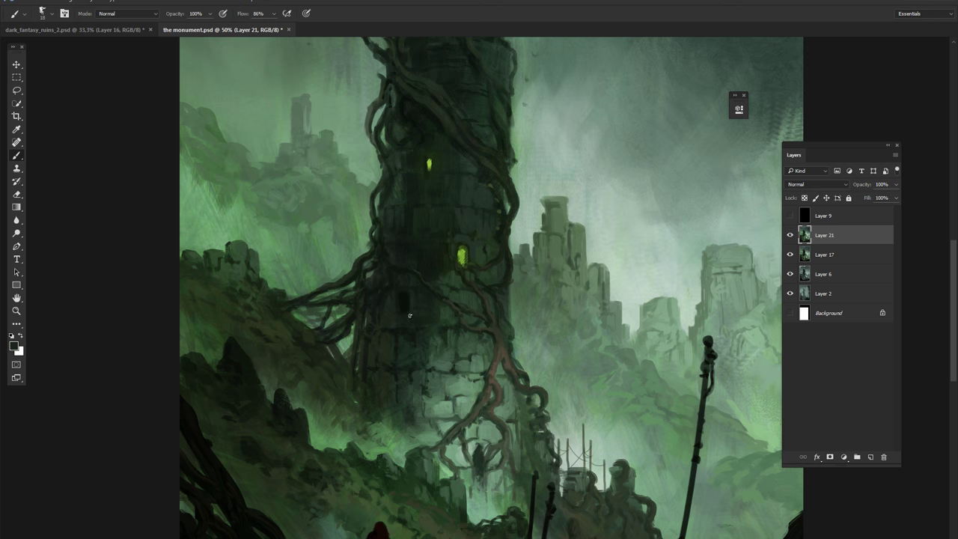
key(z)
alt+click(420, 232)
click(483, 415)
key(b)
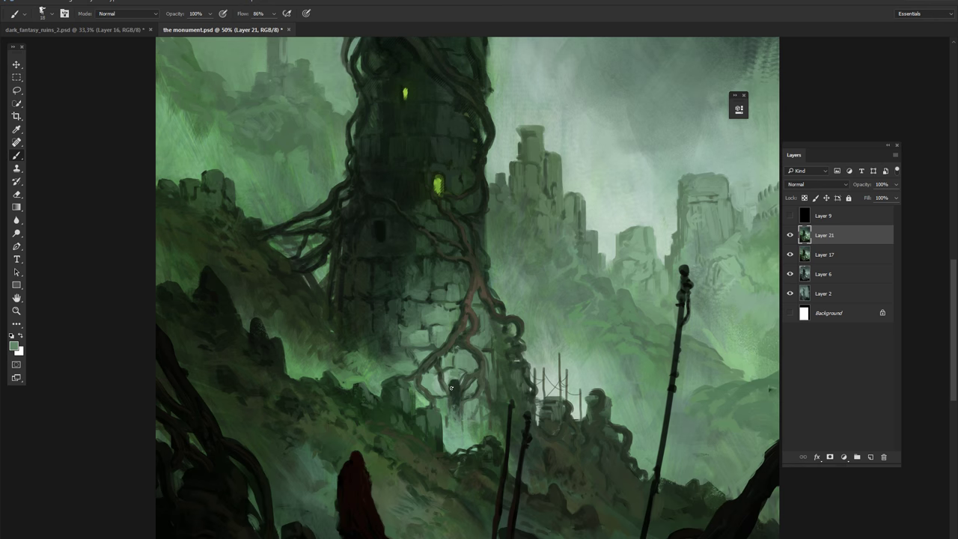
right_click(483, 367)
key(Escape)
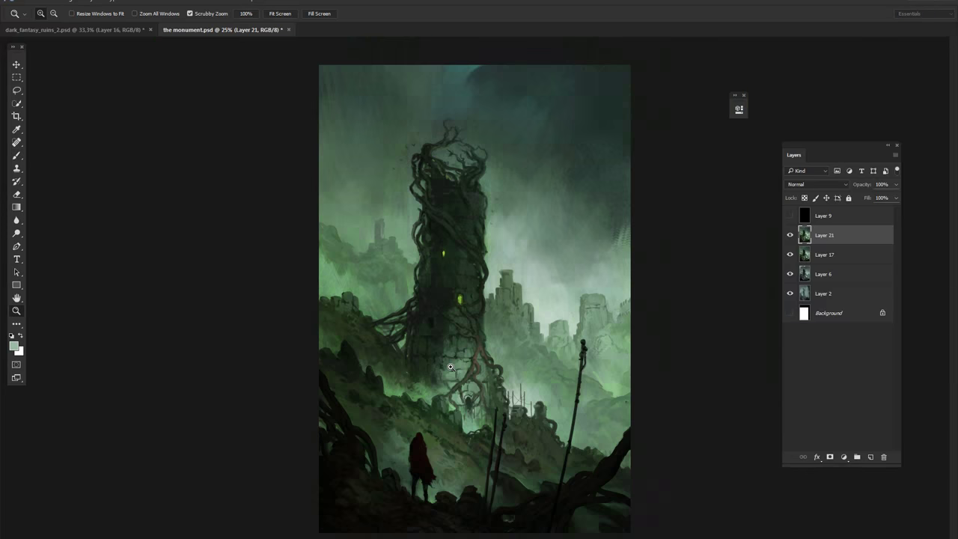
Sample a brighter green and set the brush size to 15 near the tower top.
alt+click(457, 332)
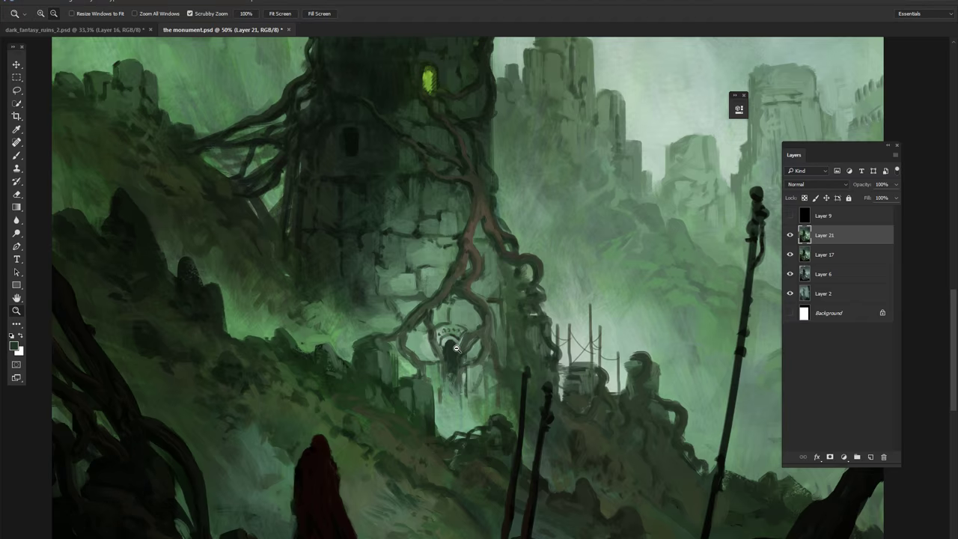
drag(449, 303, 454, 453)
right_click(445, 214)
key(Escape)
right_click(477, 125)
key(Escape)
right_click(485, 200)
key(Escape)
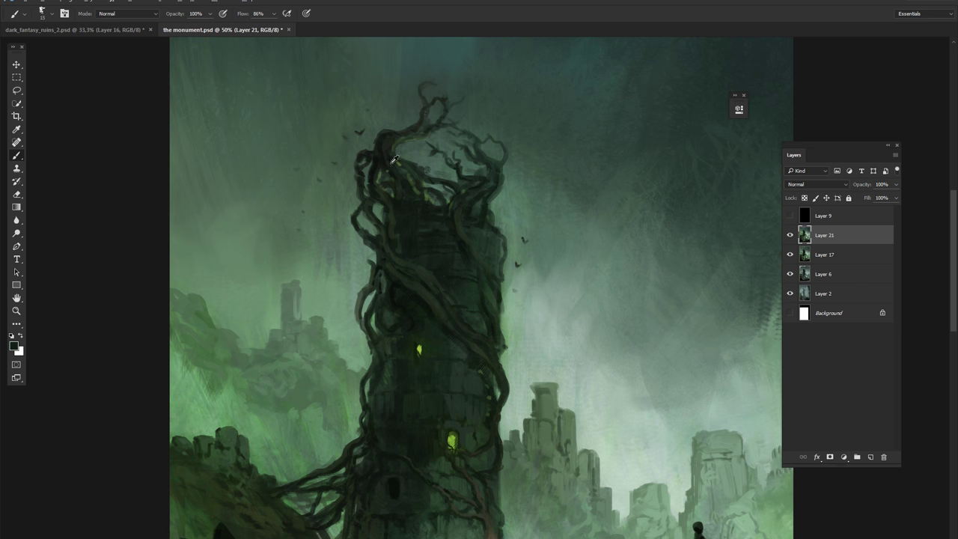
right_click(454, 303)
key(Escape)
Zoom out to view the whole tower and ruins, reviewing the brush presets.
key(ctrl+minus)
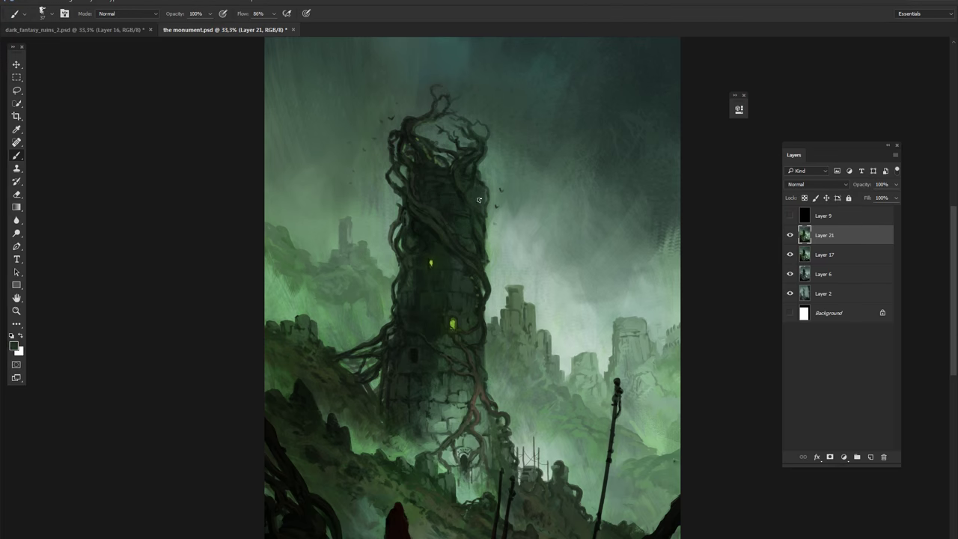
right_click(450, 224)
key(Escape)
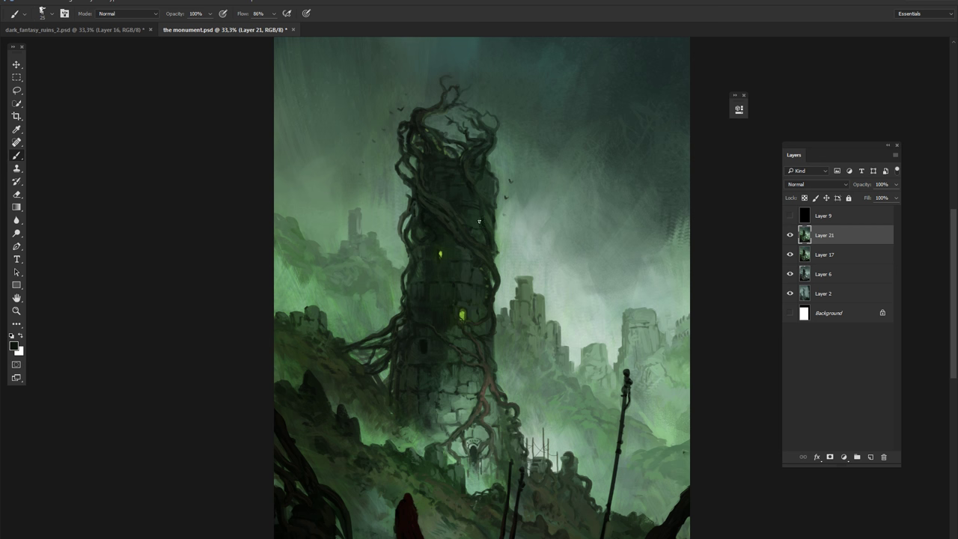
scroll(474, 224, down, 1)
scroll(486, 329, down, 1)
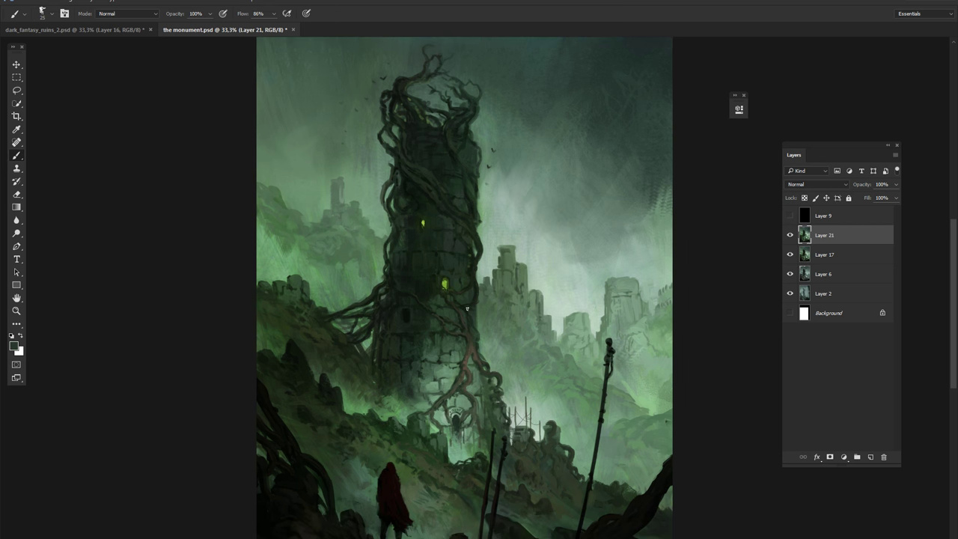
scroll(439, 309, down, 1)
scroll(456, 360, up, 1)
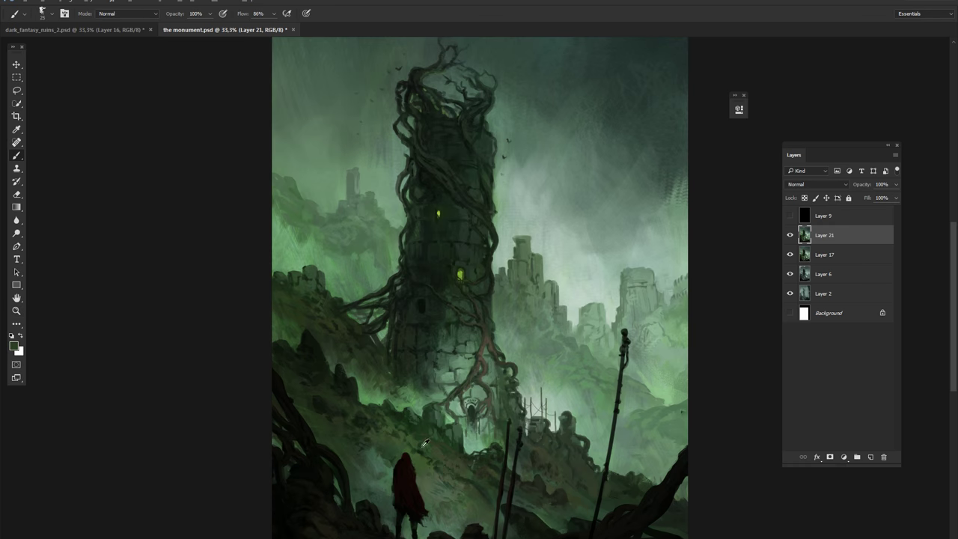
scroll(389, 281, down, 2)
scroll(438, 225, up, 1)
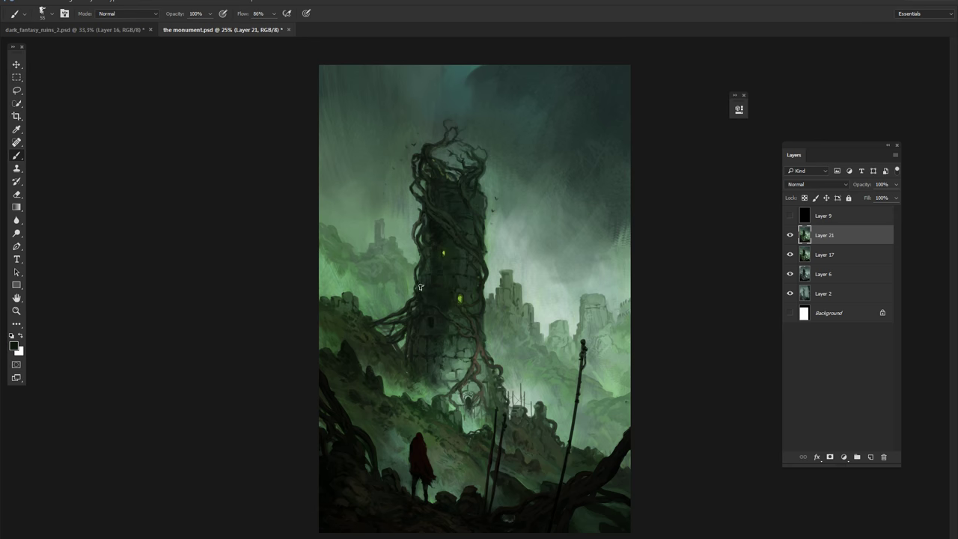
scroll(433, 257, up, 1)
right_click(472, 224)
key(Escape)
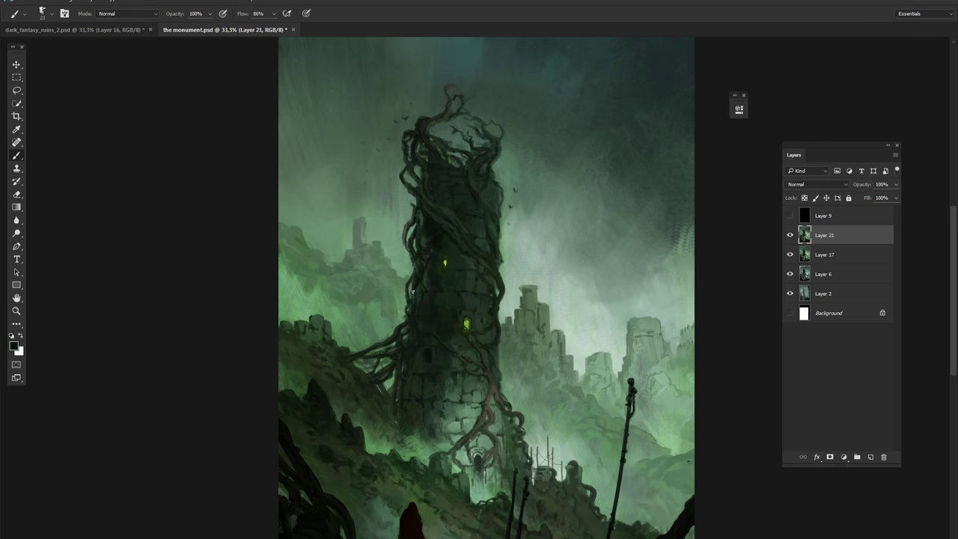
scroll(415, 285, down, 1)
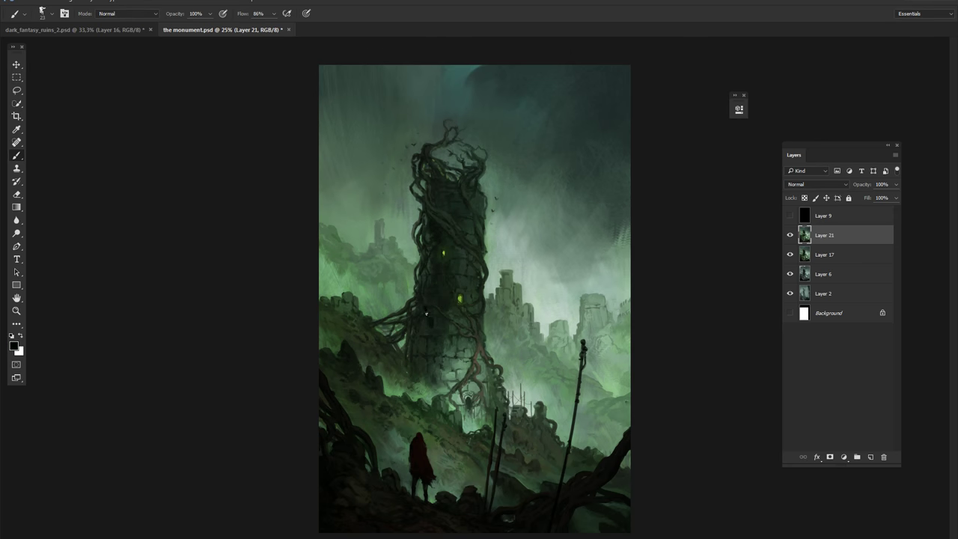
Hide Layer 9 to see the painting in colour again.
click(790, 215)
scroll(454, 283, up, 2)
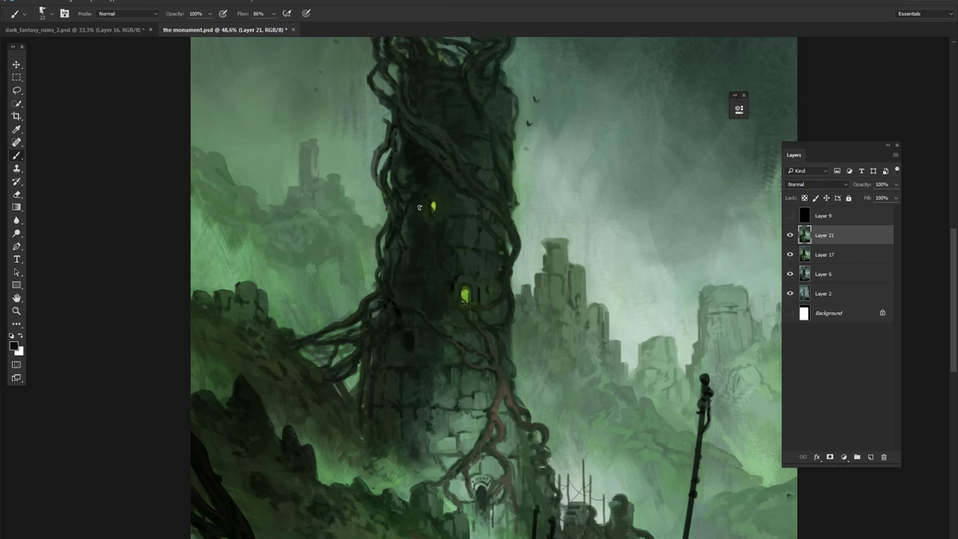
scroll(424, 205, down, 3)
scroll(404, 285, up, 1)
scroll(390, 339, up, 3)
Dab small strokes on the tower vines, sampling vine greens, a dark tone and reds.
mouse_move(389, 339)
mouse_down()
mouse_move(395, 354)
mouse_move(448, 349)
mouse_up()
alt+click(454, 346)
alt+click(445, 254)
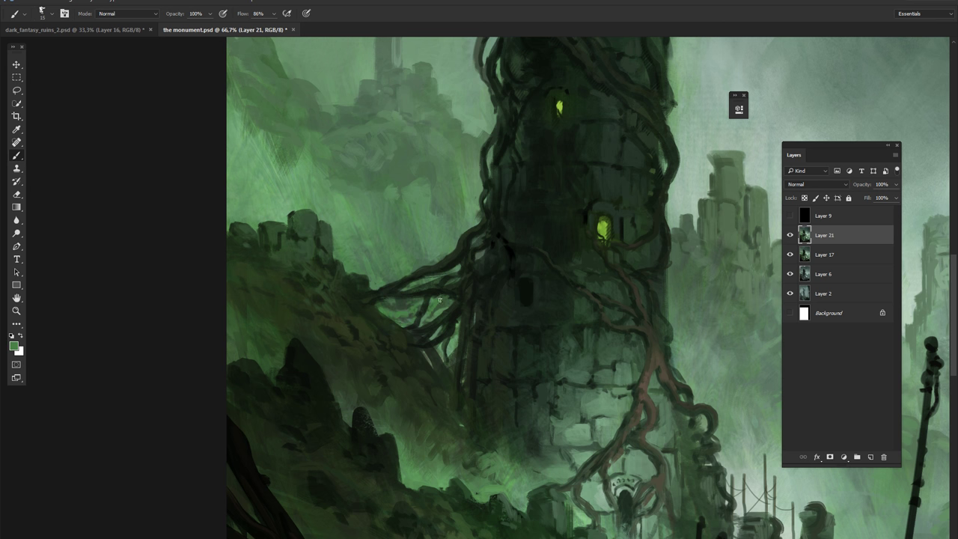
scroll(440, 300, down, 3)
scroll(341, 303, up, 2)
alt+click(335, 313)
alt+click(514, 307)
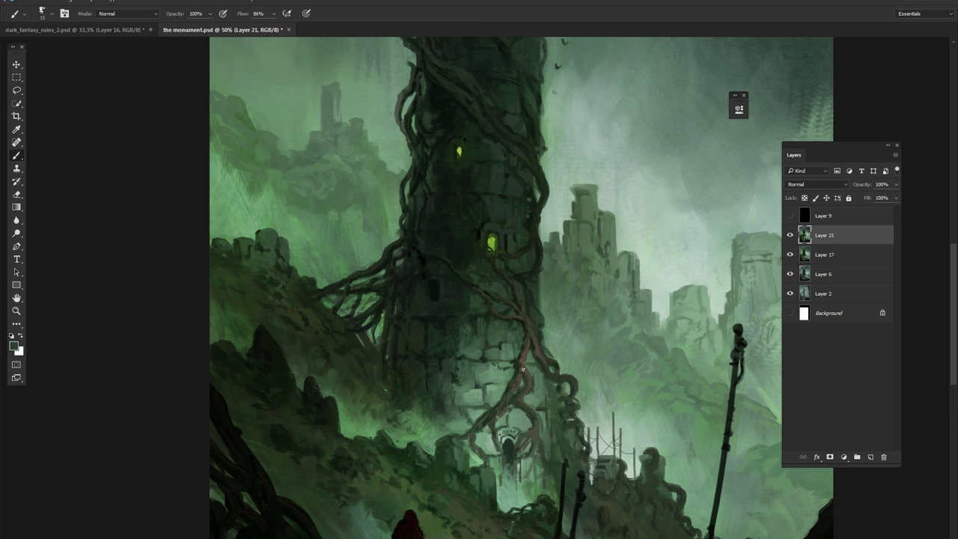
key(shift+b)
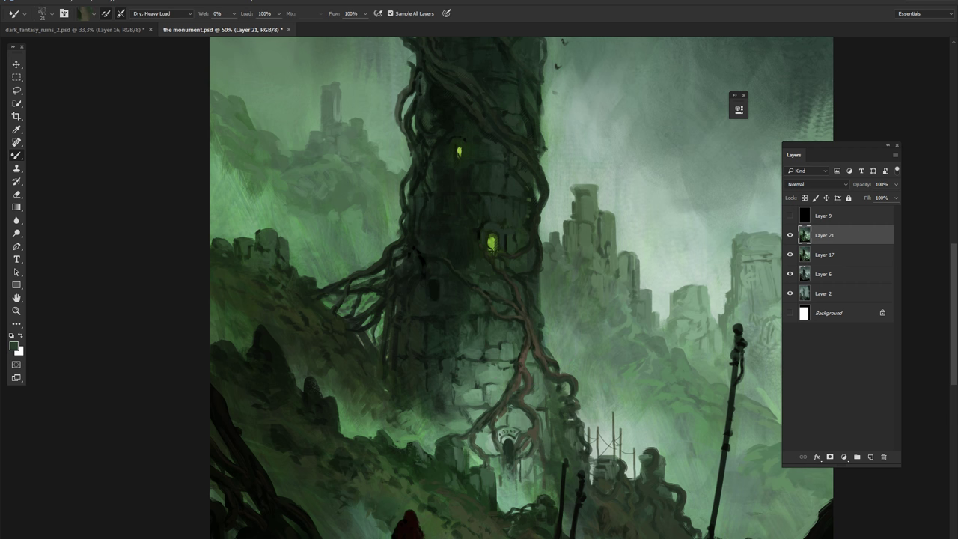
Blend the vines by the archway and dab the tower wall with short mixer-brush strokes.
scroll(529, 403, down, 3)
mouse_move(500, 388)
mouse_down()
mouse_move(505, 423)
mouse_move(542, 343)
mouse_move(557, 350)
mouse_move(548, 321)
mouse_up()
drag(547, 383, 547, 361)
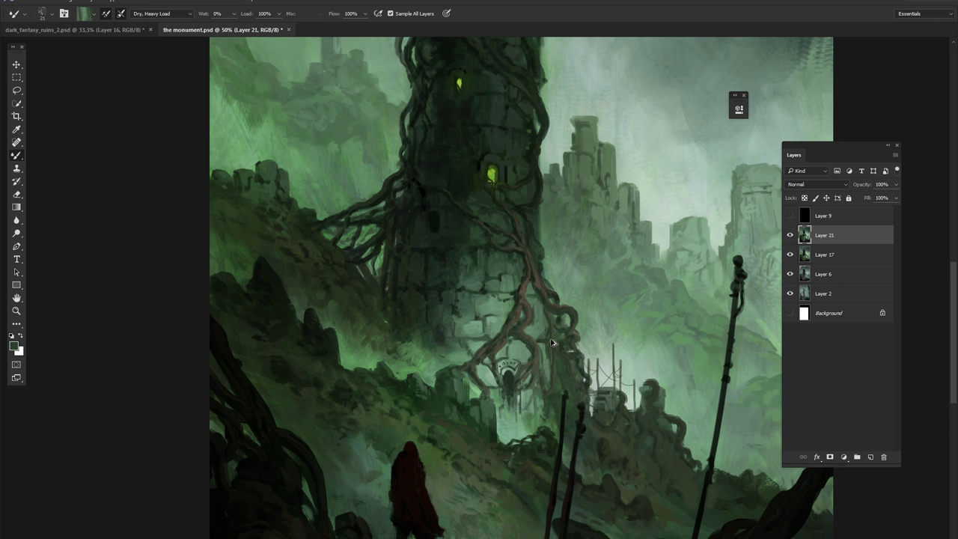
drag(468, 324, 464, 329)
mouse_move(518, 345)
mouse_down()
mouse_move(519, 355)
mouse_move(517, 322)
mouse_up()
key(h)
mouse_move(412, 342)
mouse_down()
mouse_move(448, 387)
mouse_move(444, 199)
mouse_move(426, 177)
mouse_up()
key(h)
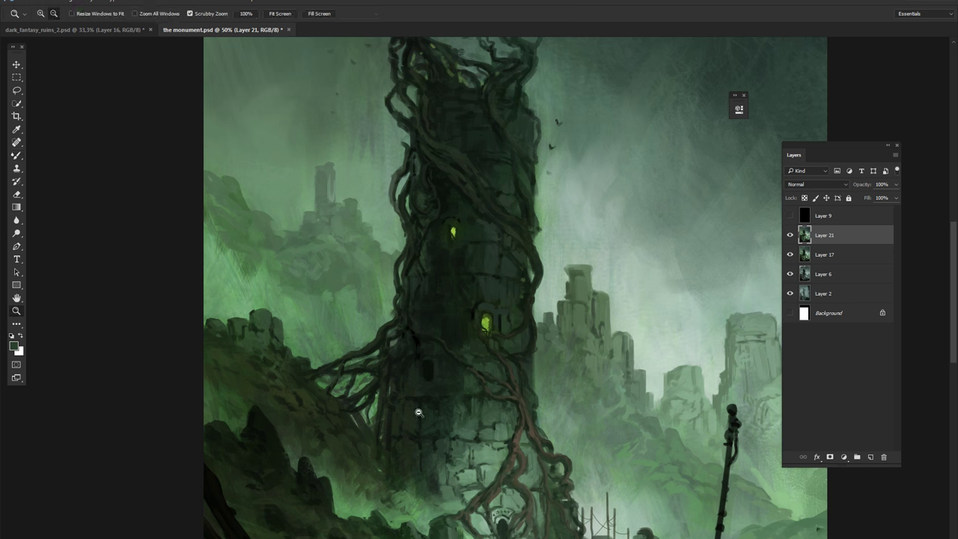
key(ctrl+minus)
right_click(561, 294)
Create Layer 22 with Soft Light blending.
key(Return)
key(ctrl+shift+alt+n)
right_click(520, 243)
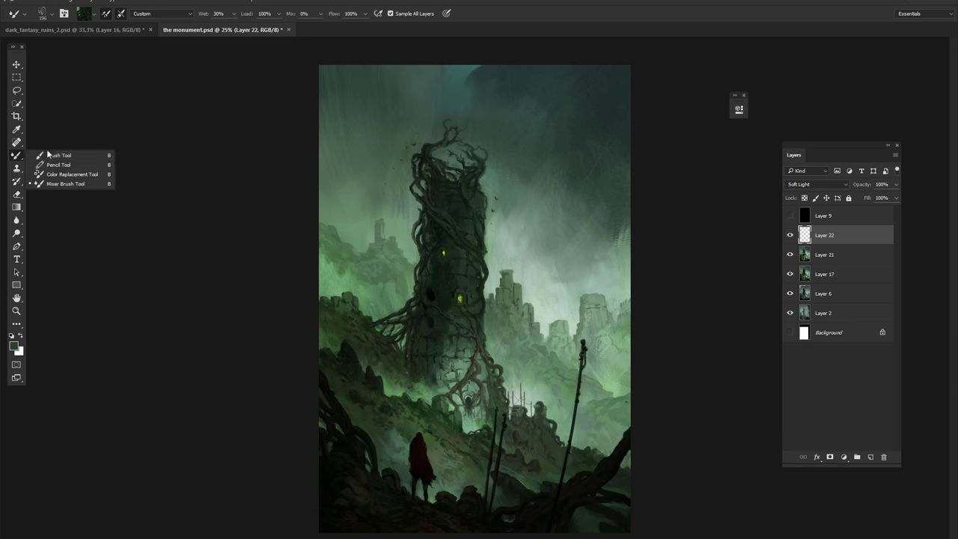
key(shift+b)
key(Escape)
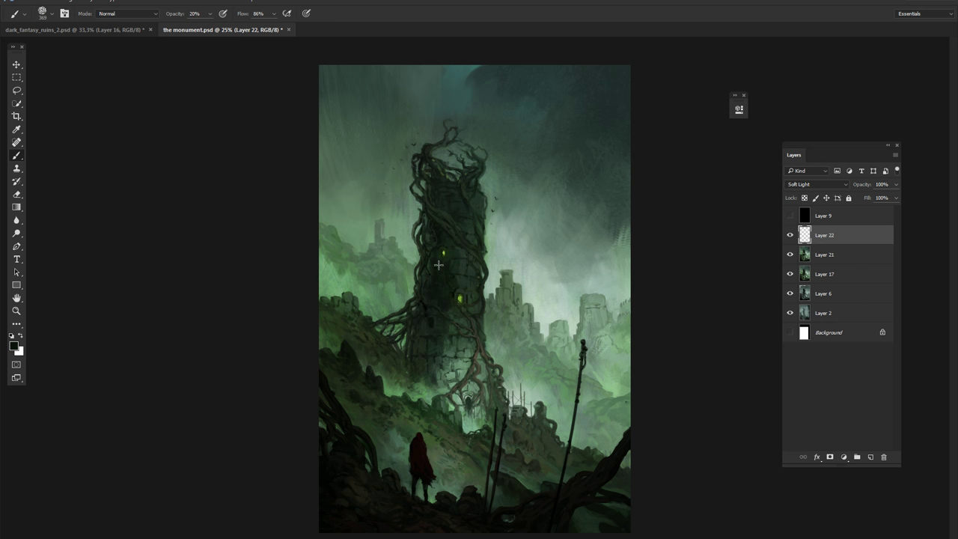
key(ctrl+plus)
Choose the large 486 px brush with light green, then add empty Layer 23.
right_click(432, 280)
double_click(480, 357)
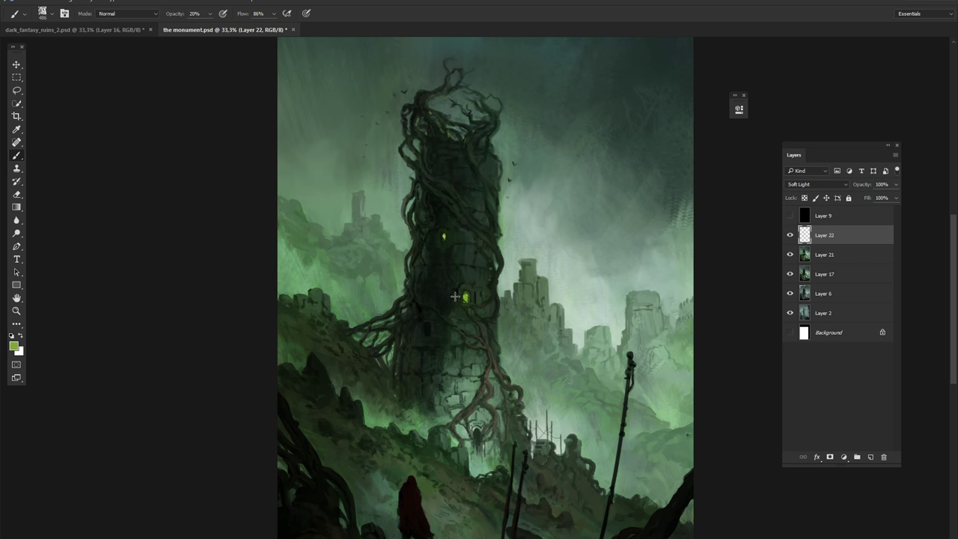
alt+click(510, 271)
key(e)
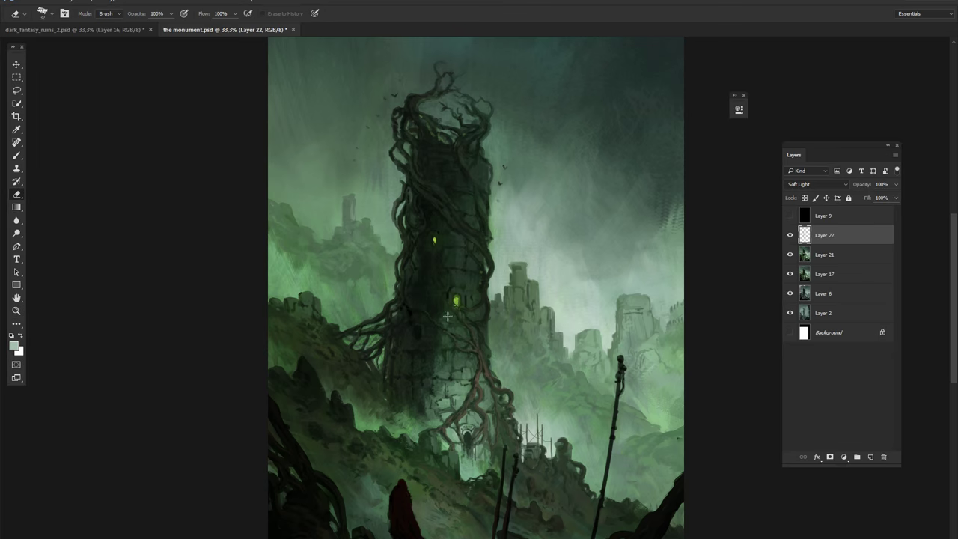
key(ctrl+minus)
key(b)
click(871, 457)
scroll(521, 342, up, 3)
Pick dark brown at 100% opacity and shrink the brush to 17, checking values in greyscale.
right_click(524, 342)
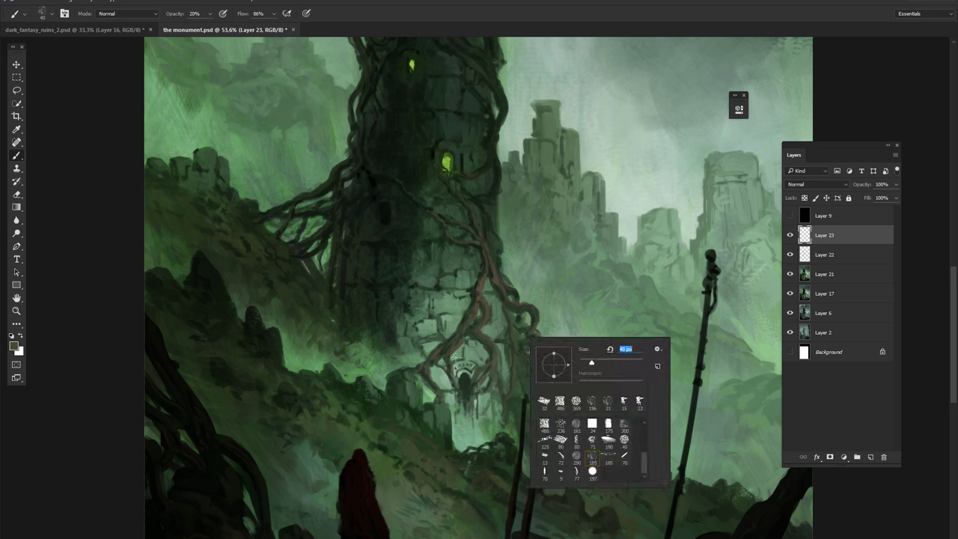
key(Escape)
key(0)
alt+click(464, 330)
right_click(487, 365)
key(Return)
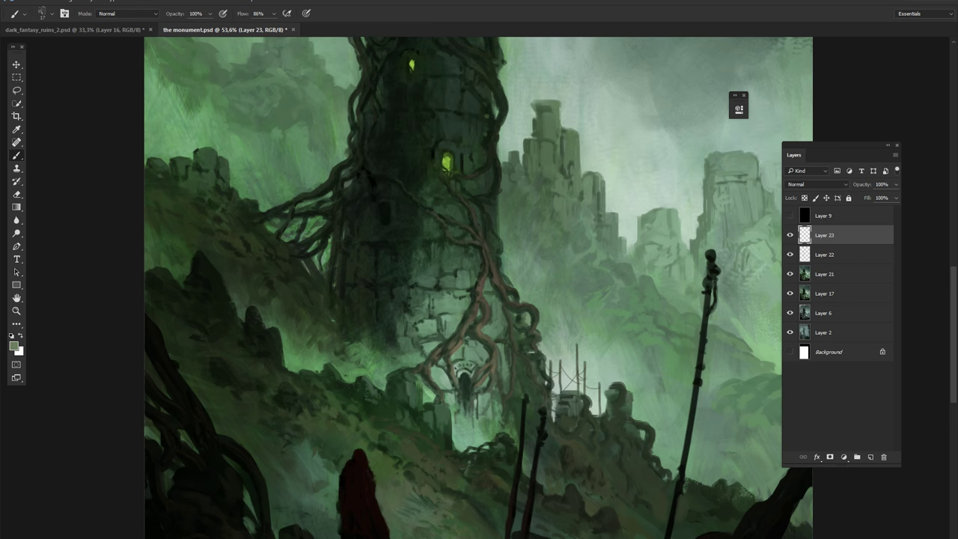
key(z)
key(ctrl+minus)
key(ctrl+minus)
key(ctrl+minus)
click(790, 216)
Set the Mixer Brush to the Dry, Heavy Load preset, briefly trying 32% wetness.
key(b)
right_click(500, 347)
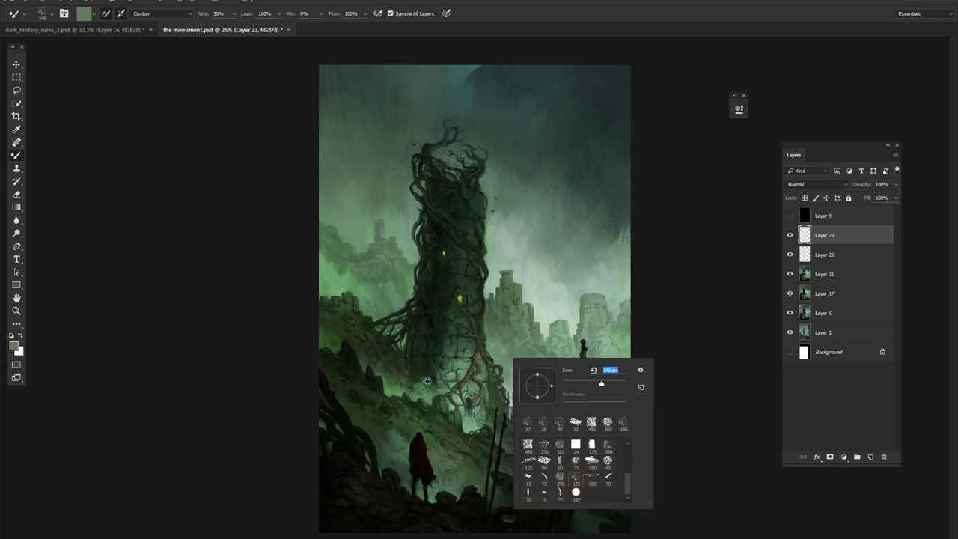
key(Escape)
key(ctrl+plus)
click(161, 14)
click(161, 46)
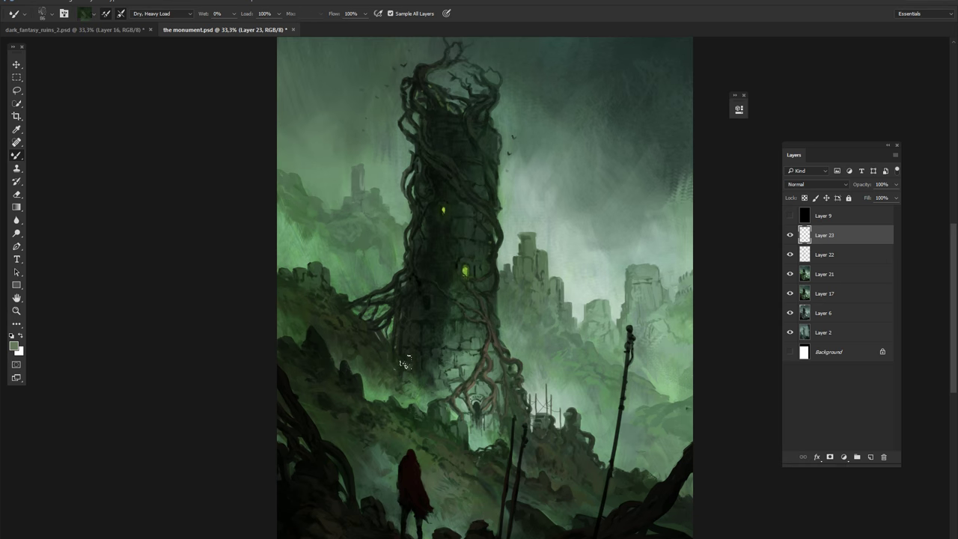
right_click(528, 298)
key(Return)
key(3)
key(2)
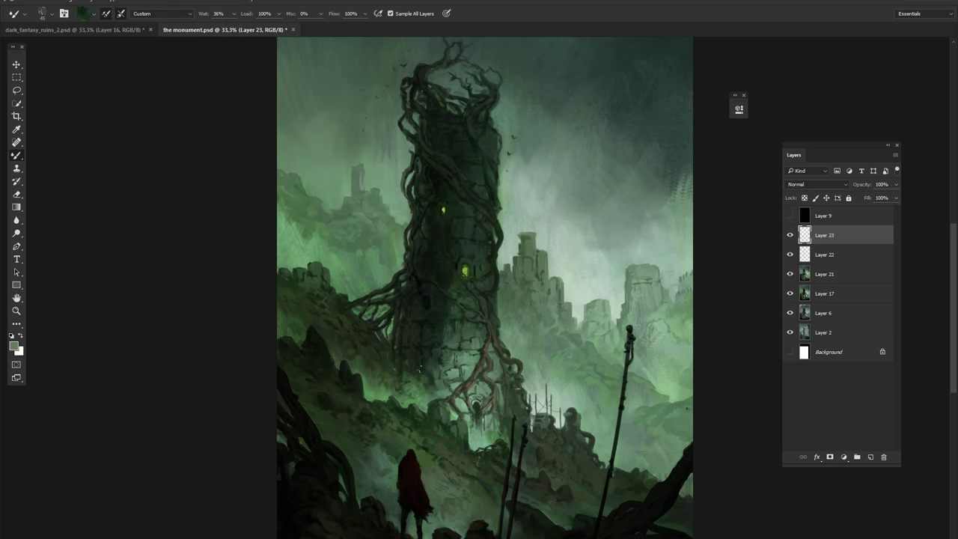
key(0)
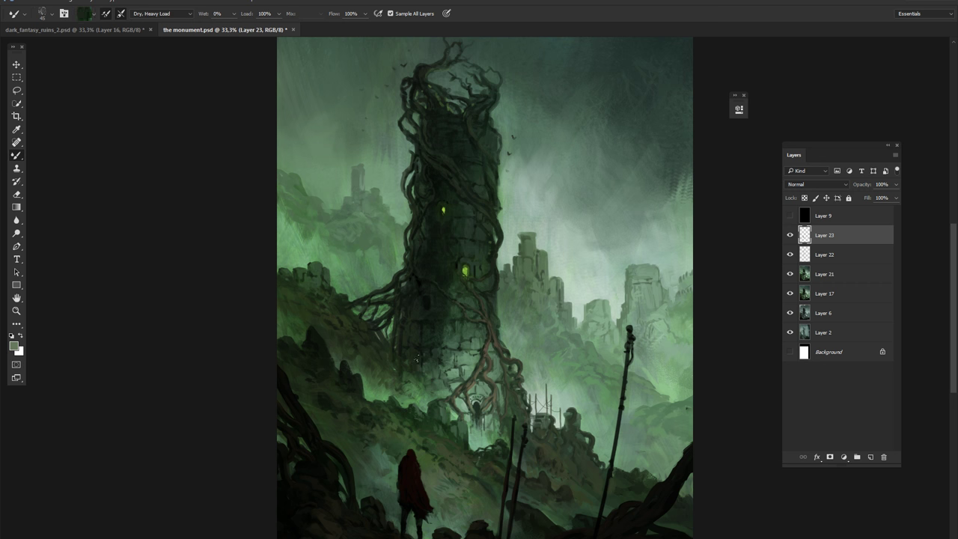
key(ctrl+minus)
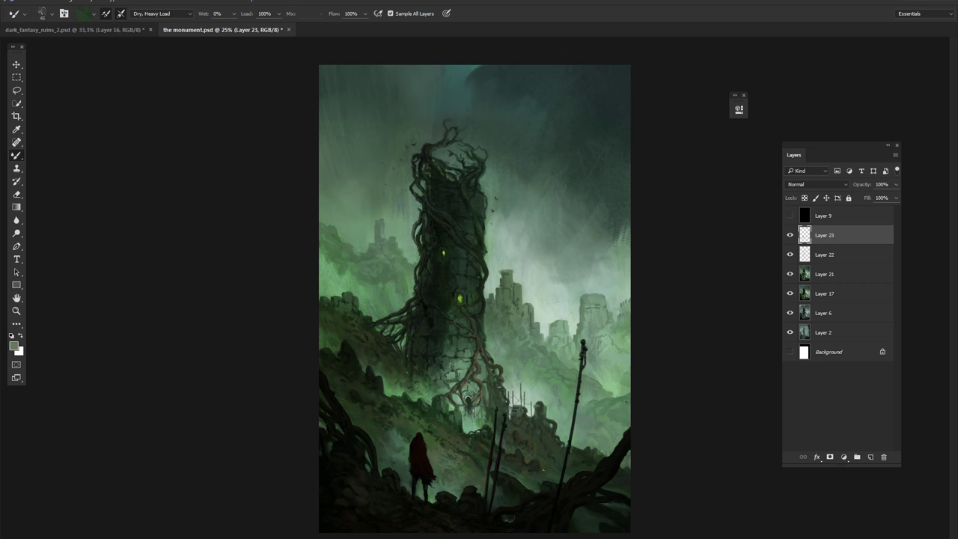
Repaint a lower foreground patch, loading browns and greens from the canvas.
drag(509, 479, 514, 496)
scroll(412, 421, up, 2)
alt+click(430, 460)
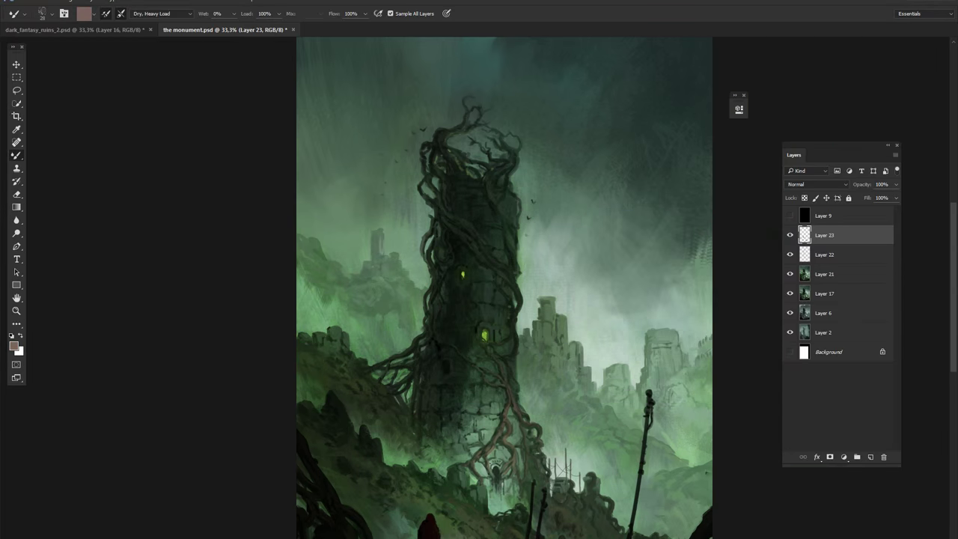
alt+click(503, 376)
alt+click(507, 189)
alt+click(449, 128)
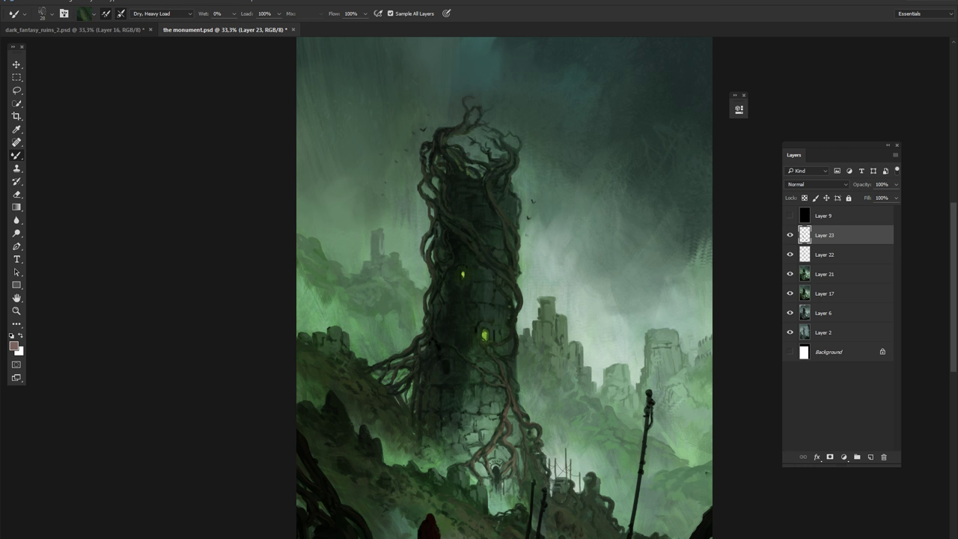
alt+click(497, 162)
drag(497, 163, 474, 177)
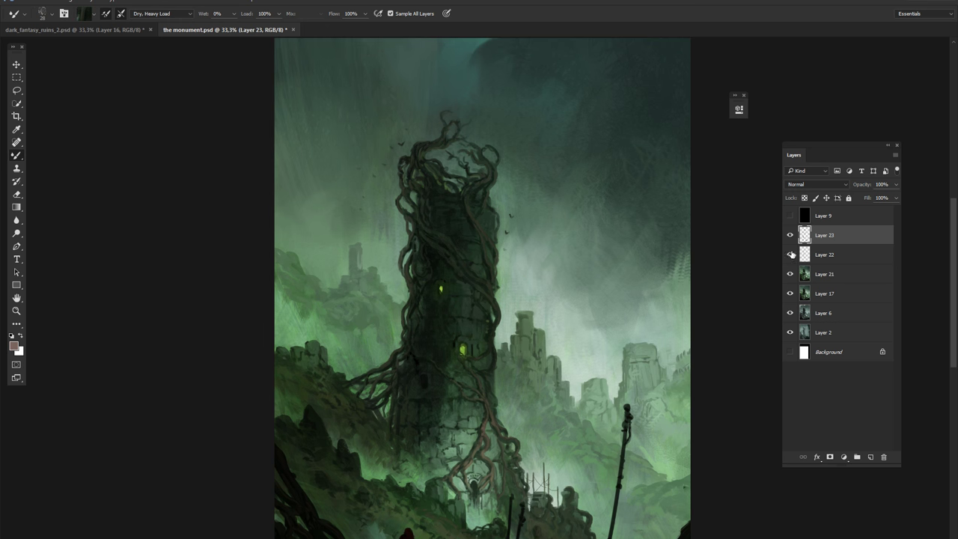
Zoom to 50% on the tower and sample dark, near-black tones around it.
key(z)
alt+click(434, 152)
click(483, 358)
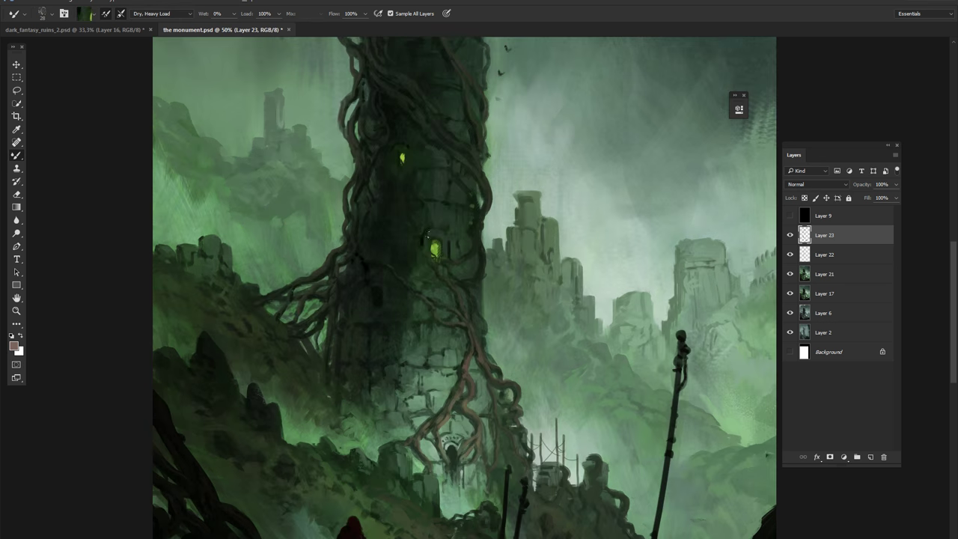
alt+click(358, 254)
alt+click(368, 242)
alt+click(428, 259)
alt+click(374, 274)
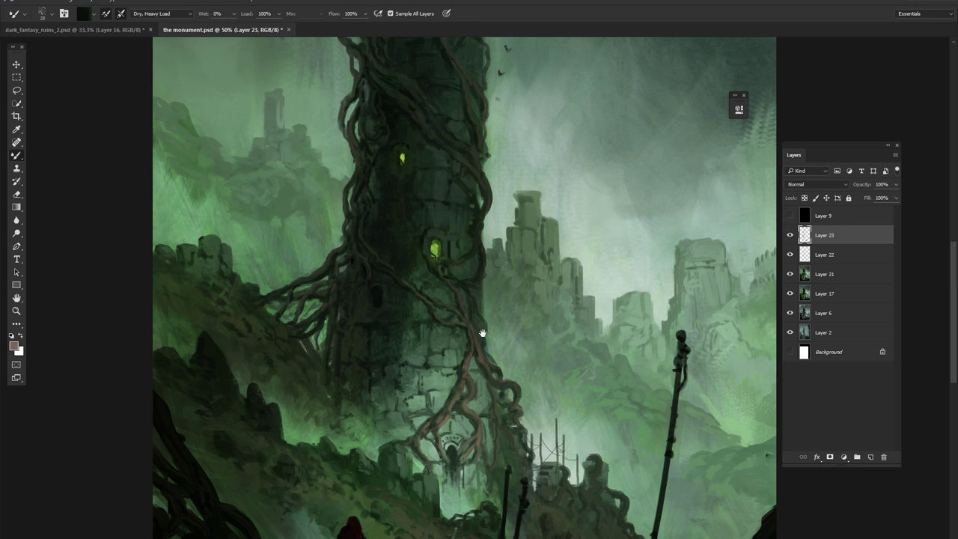
Add a small dark mark at the tower base and pick up darker greens.
drag(483, 333, 501, 285)
drag(506, 338, 507, 351)
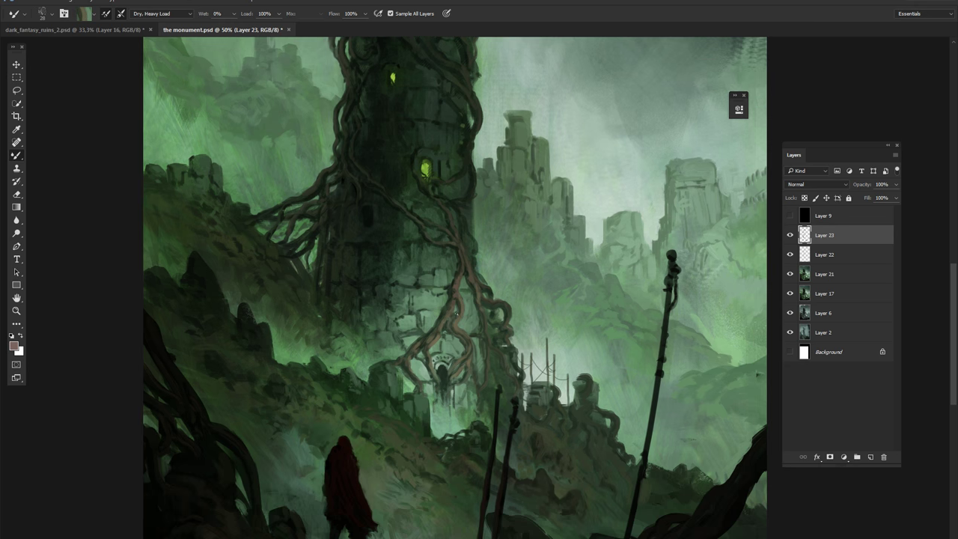
key(Return)
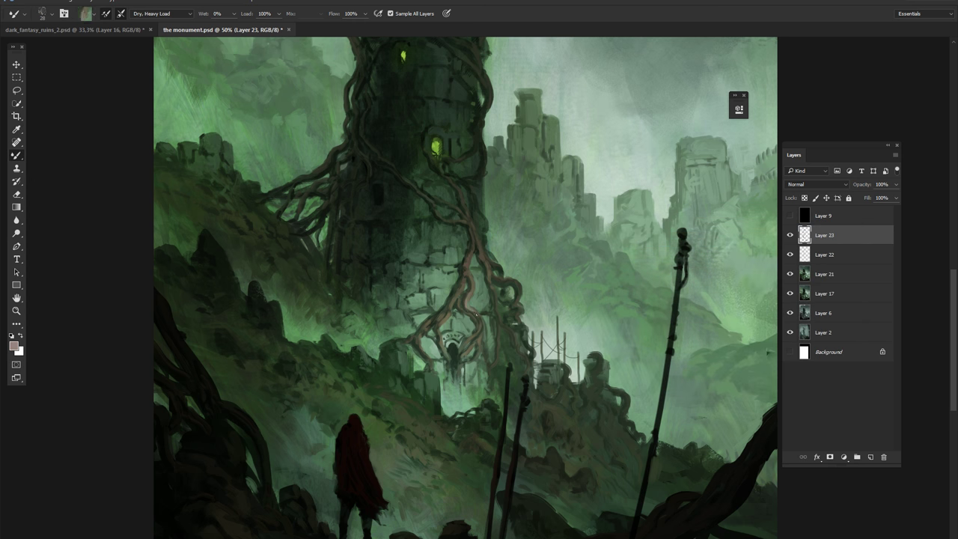
scroll(471, 344, down, 2)
scroll(449, 314, up, 3)
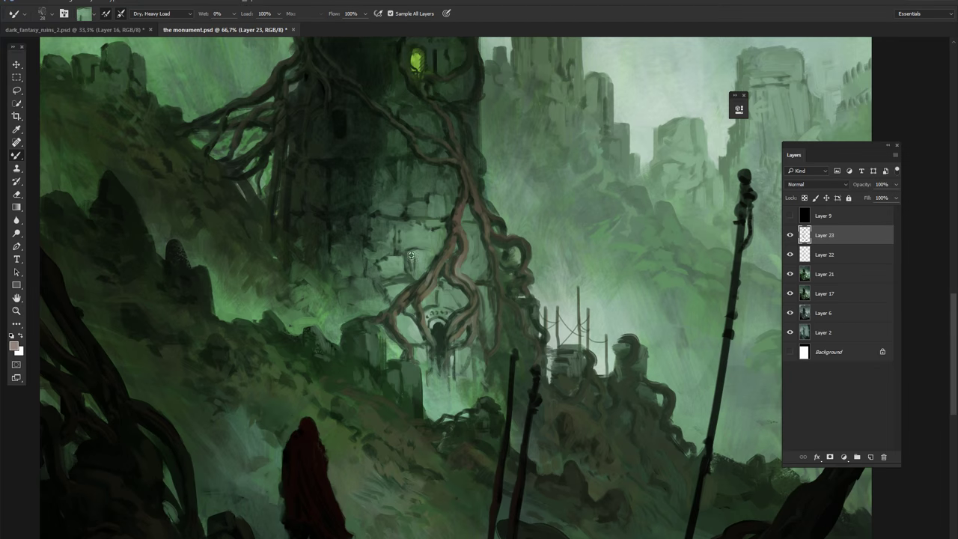
scroll(415, 276, down, 2)
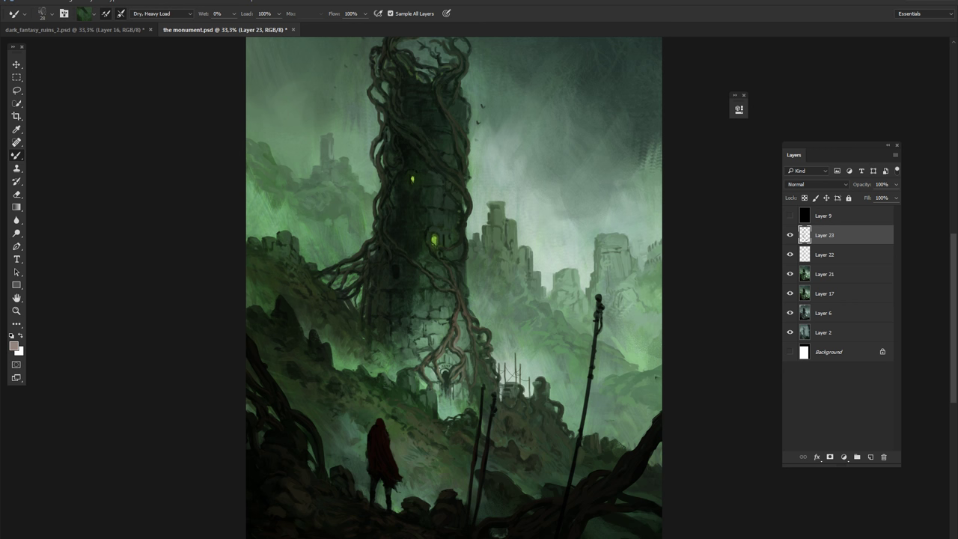
alt+click(346, 352)
alt+click(376, 339)
key(z)
key(ctrl+minus)
Merge Layers 21, 22 and 23 and add a new Color-blending layer.
shift+click(828, 273)
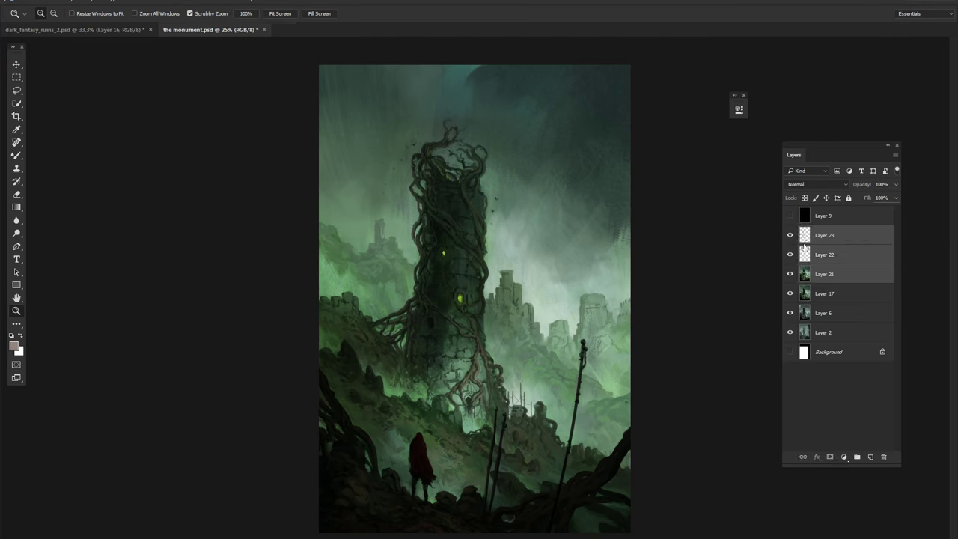
shift+click(823, 295)
key(ctrl+e)
key(ctrl+shift+alt+n)
key(shift+alt+c)
key(b)
key(ctrl+plus)
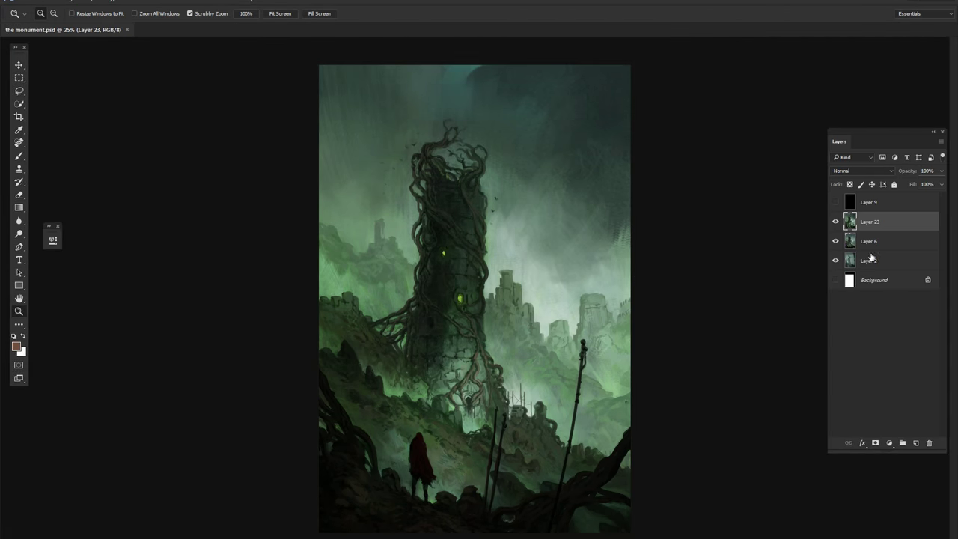
Remove Layer 2, duplicate Layer 23 into 'Layer 23 copy', and zoom in on the figure.
click(869, 261)
key(Delete)
key(ctrl+j)
key(ctrl+plus)
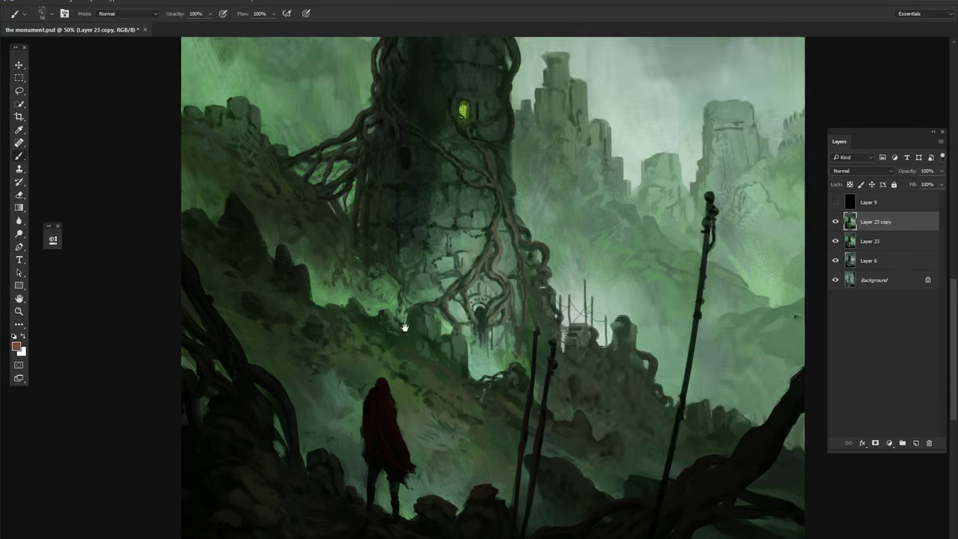
key(i)
key(Return)
key(b)
key(ctrl+plus)
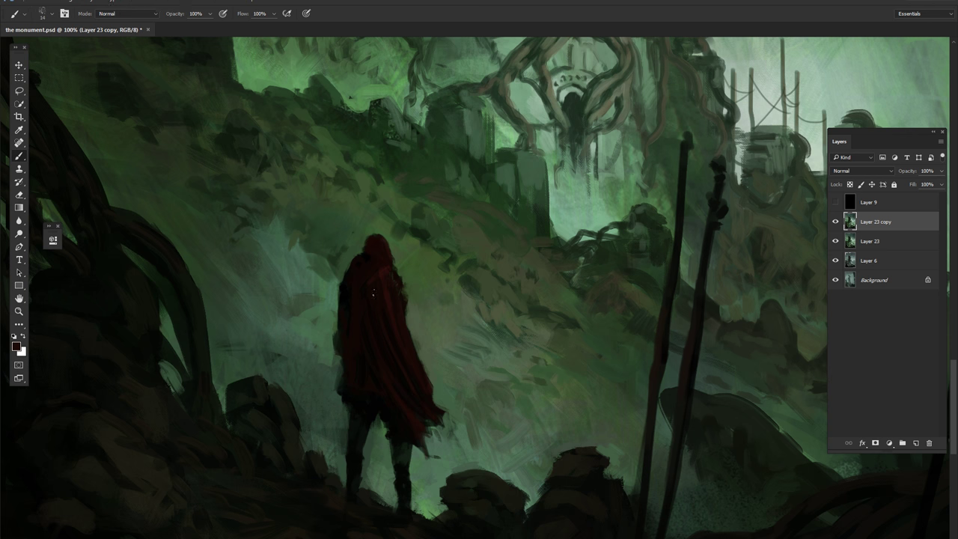
Repaint the cloak and legs in sampled dark red, then darken the sky beside the tower.
alt+click(369, 292)
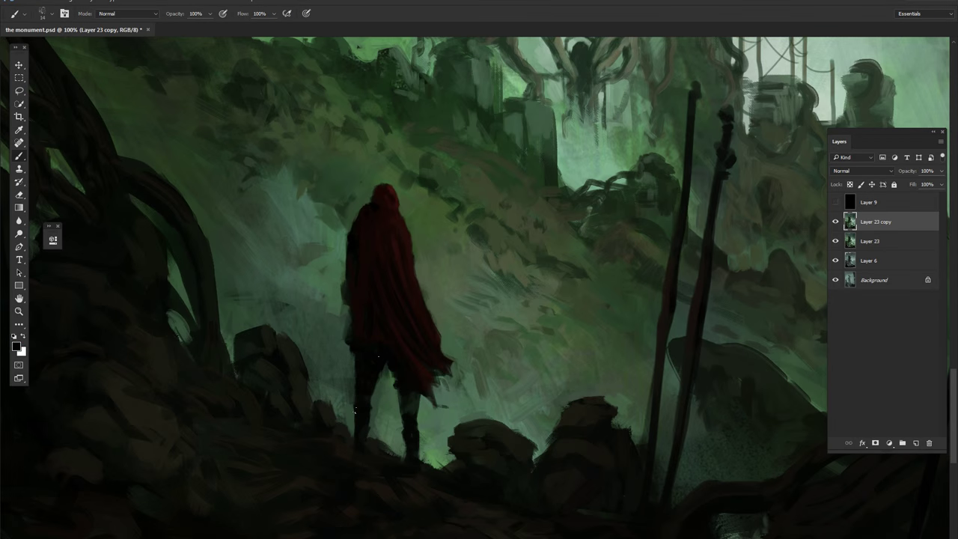
drag(443, 385, 440, 329)
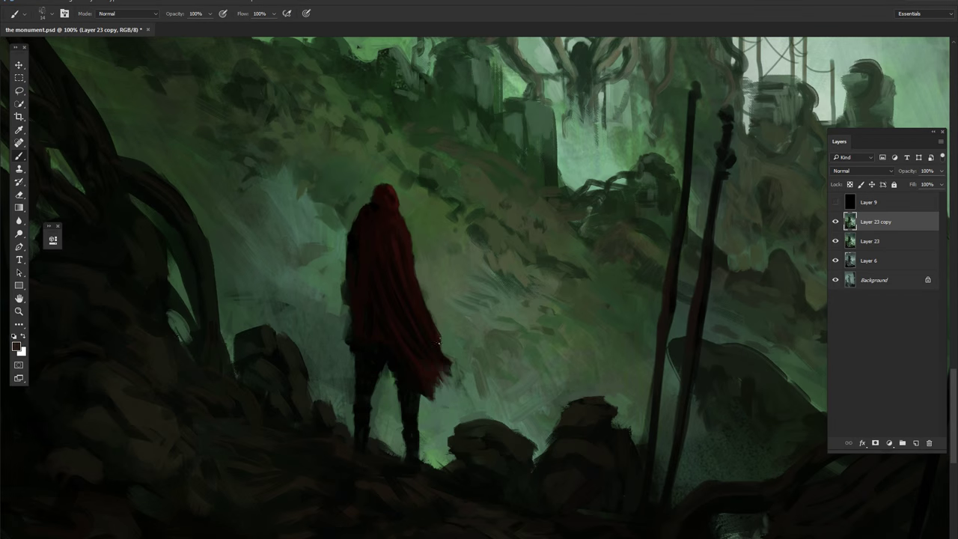
scroll(441, 333, up, 3)
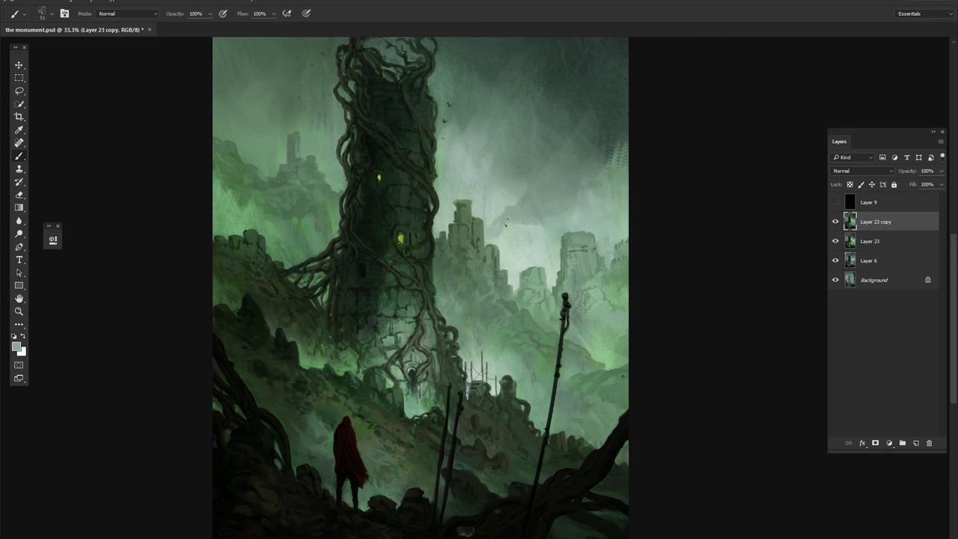
drag(518, 218, 488, 242)
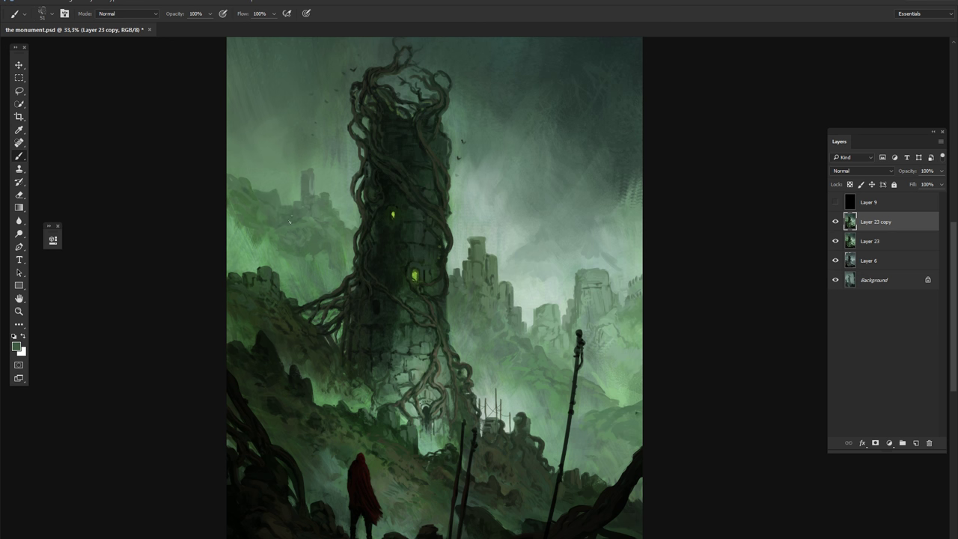
Sample a light green from the left cliffs and the dark green of the tower vines.
alt+click(254, 249)
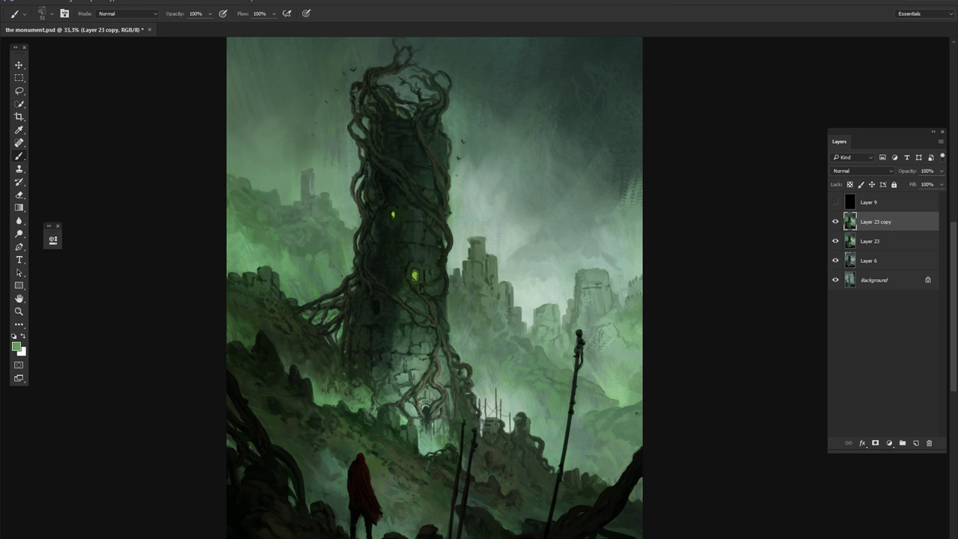
right_click(450, 295)
click(358, 186)
scroll(434, 288, up, 3)
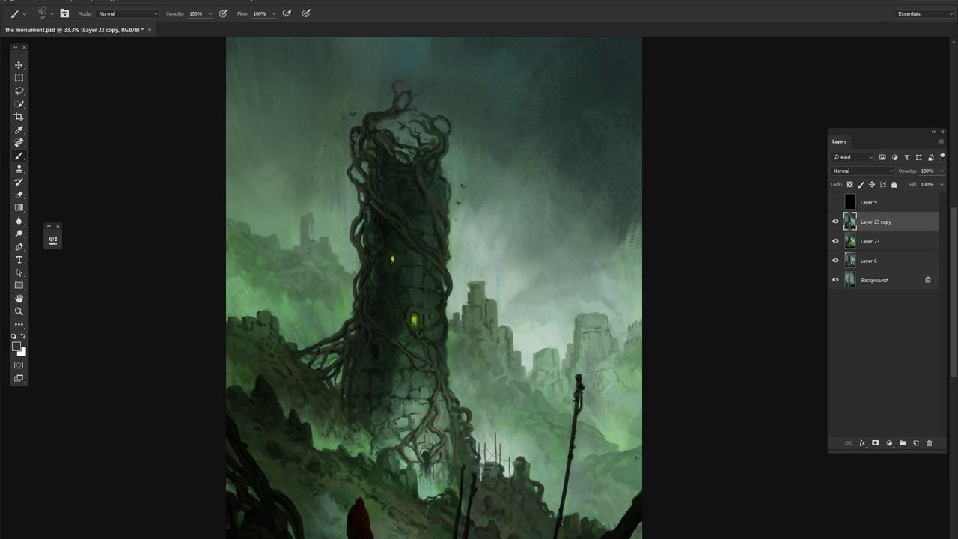
alt+click(400, 212)
Pan toward the lower slope and sample lighter greens from the painting.
drag(357, 175, 416, 163)
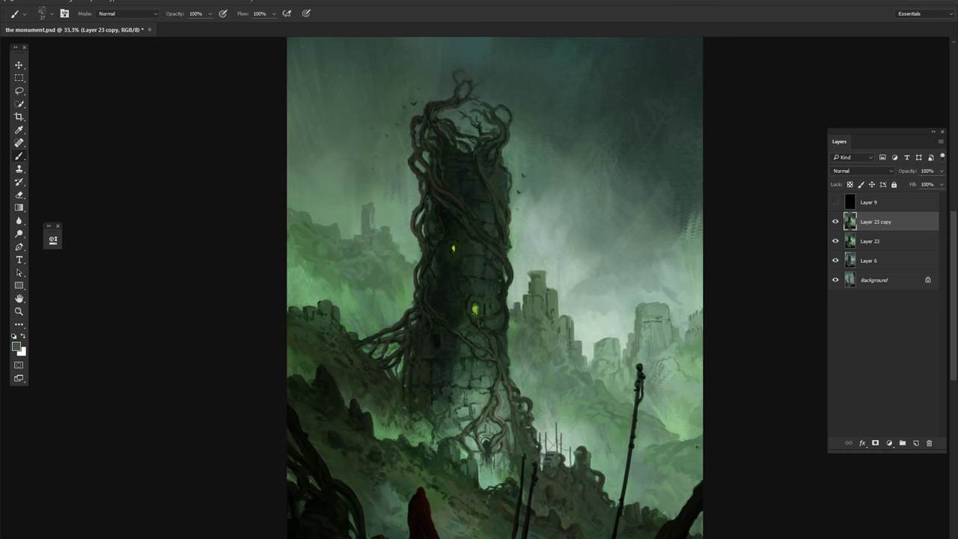
drag(436, 201, 424, 183)
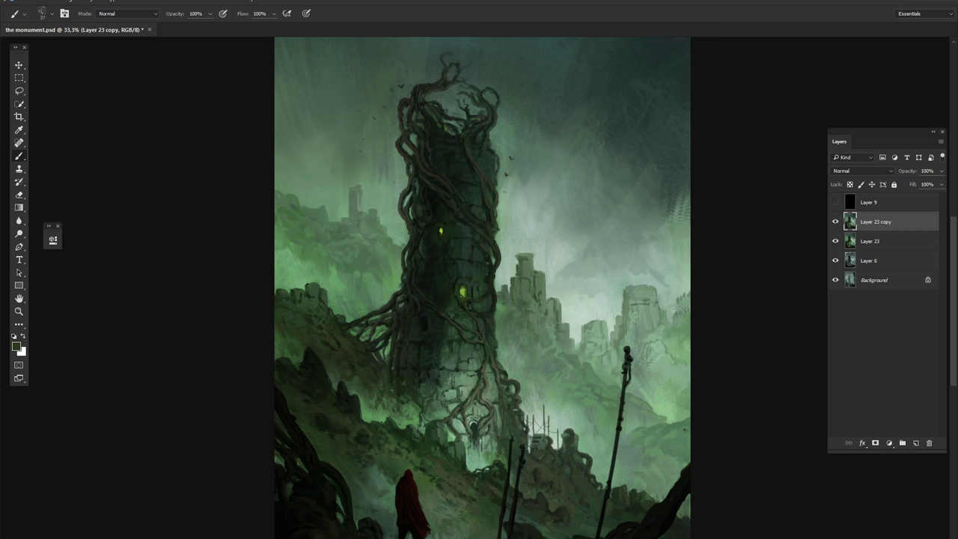
drag(482, 300, 439, 265)
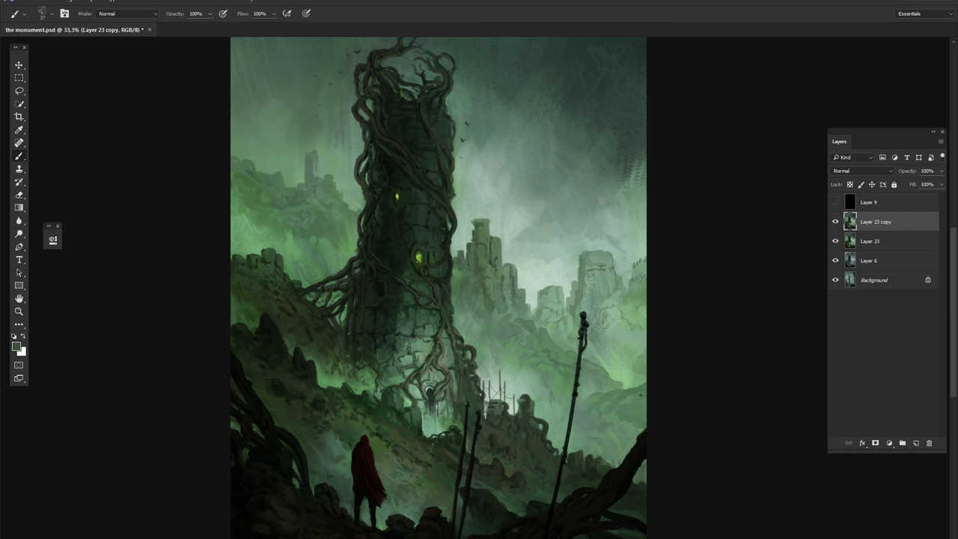
alt+click(531, 345)
alt+click(502, 335)
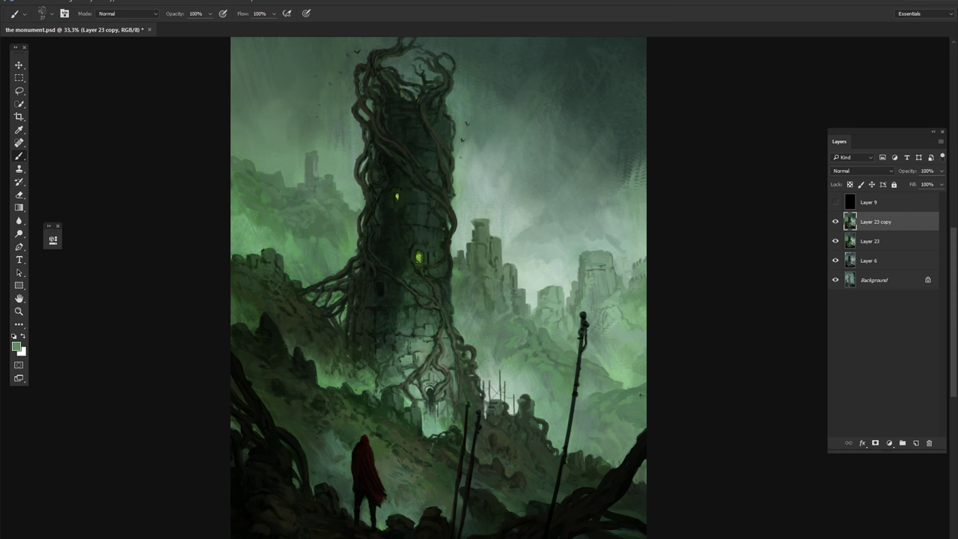
Zoom out to the whole painting and enlarge the brush to 146 px.
drag(439, 299, 439, 277)
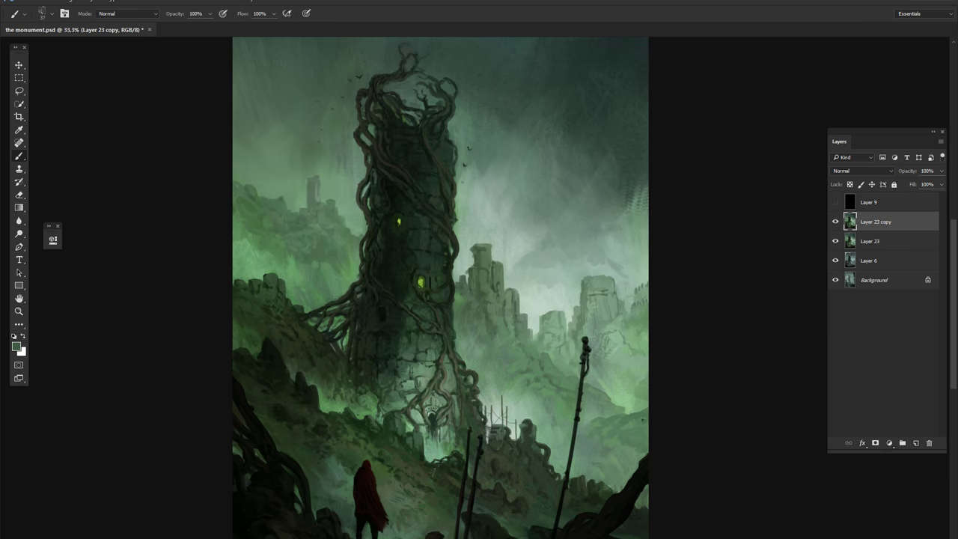
key(ctrl+minus)
right_click(541, 125)
drag(540, 125, 558, 125)
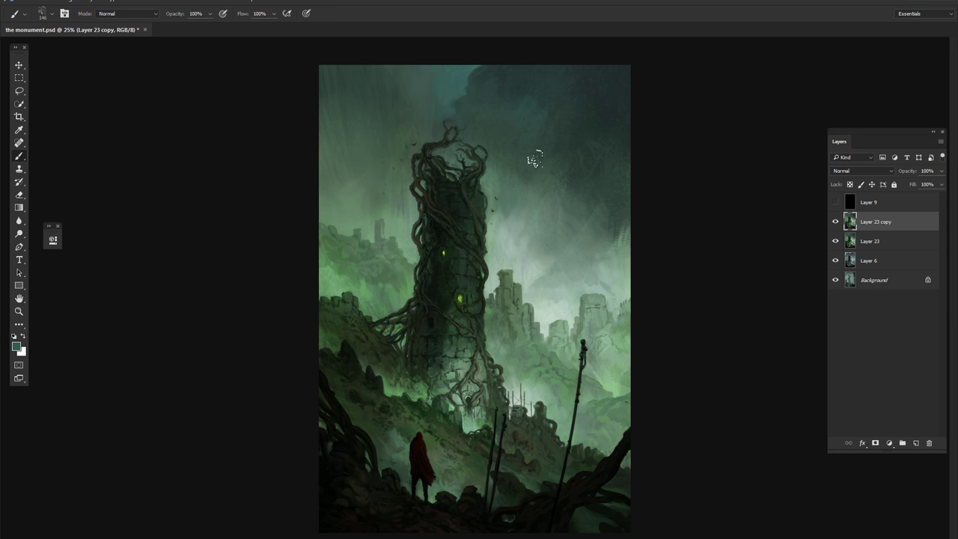
Paint a light teal stroke across the top of the sky and sample grey-green mist colours.
drag(450, 90, 429, 73)
alt+click(622, 349)
drag(546, 280, 555, 282)
alt+click(587, 273)
alt+click(545, 280)
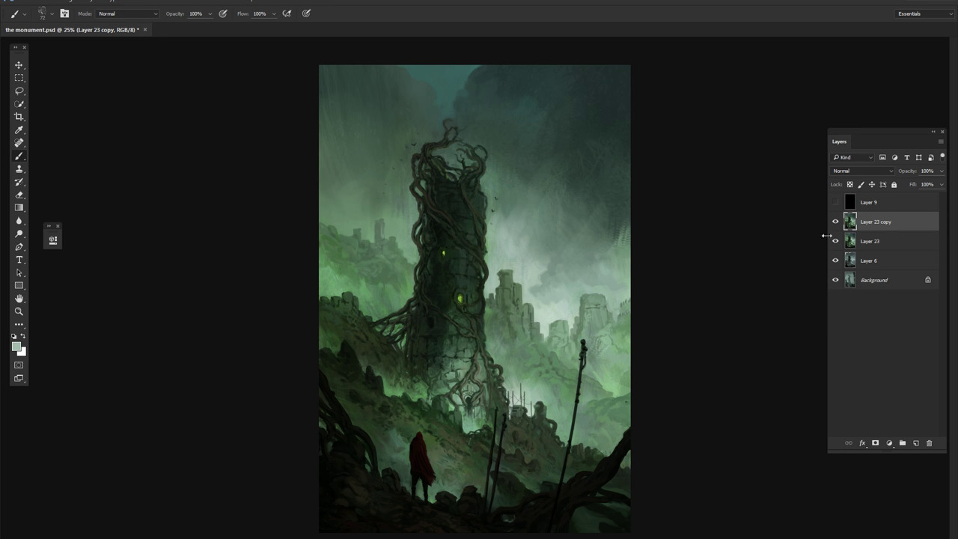
Resize the brush, sample a darker green, and zoom in around the tower.
alt+click(401, 202)
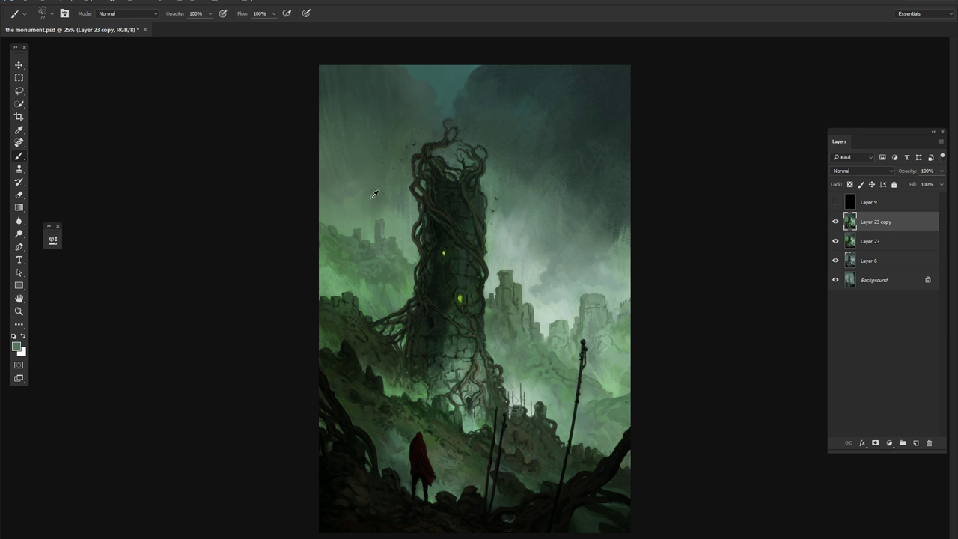
alt+click(555, 280)
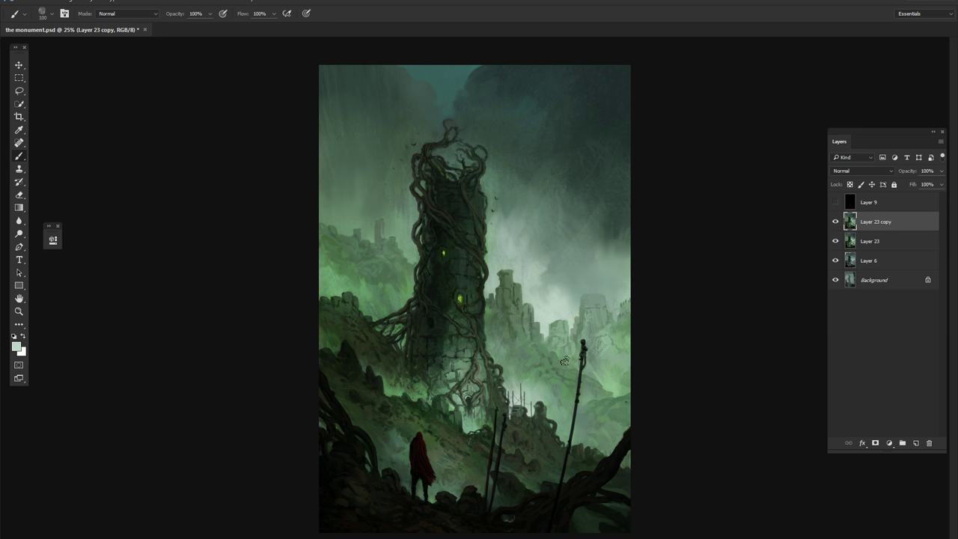
key(ctrl+minus)
key(ctrl+minus)
alt+click(469, 189)
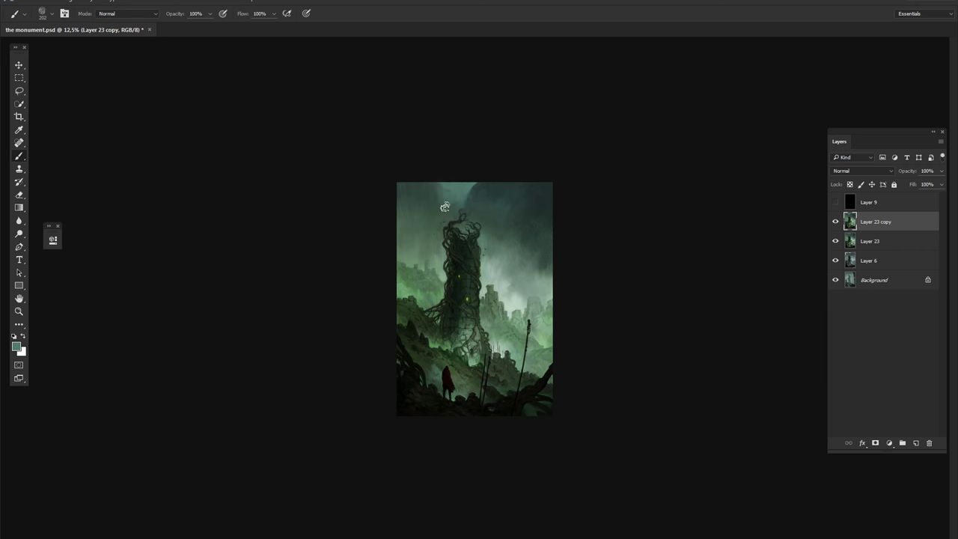
key(z)
drag(466, 238, 489, 244)
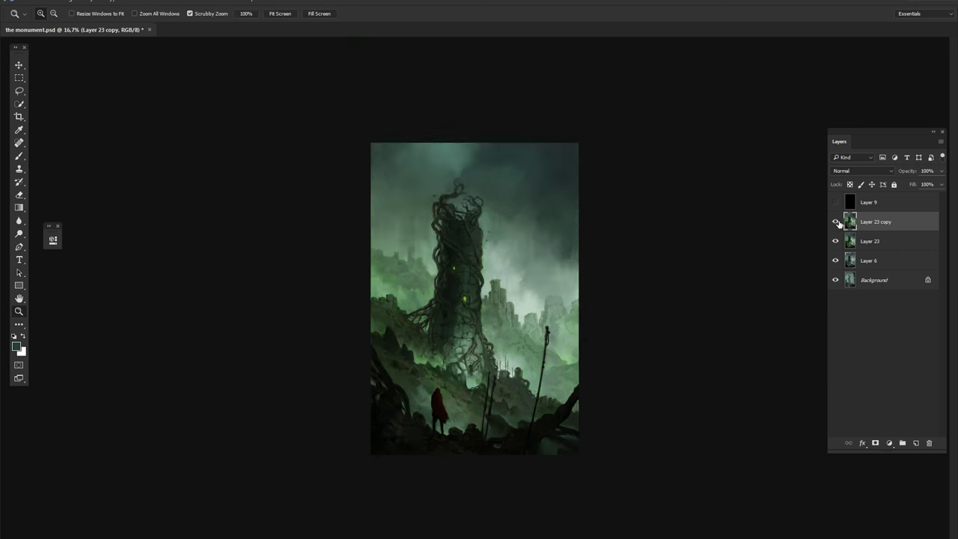
Return to the brush, reframe the tower view, and sample several dark greens from the lower canvas.
key(b)
drag(432, 177, 491, 158)
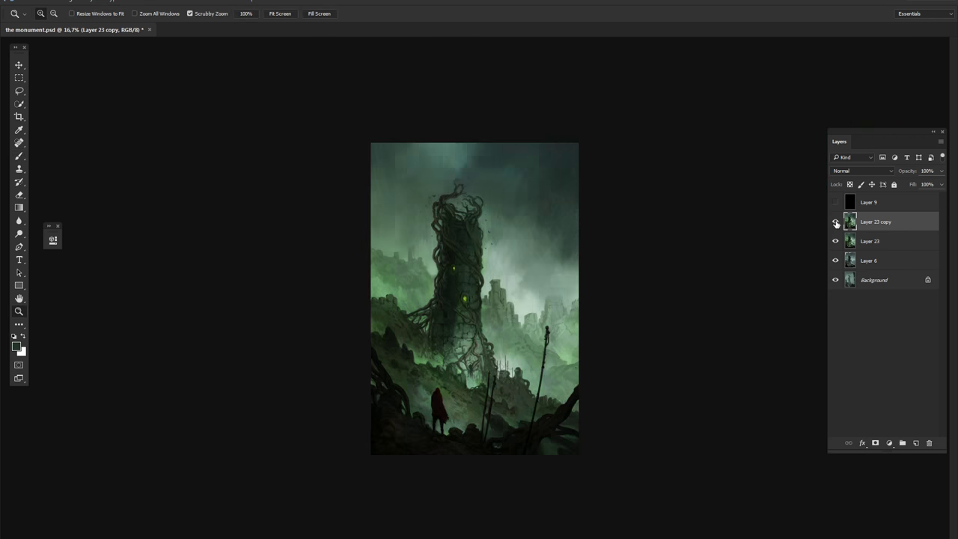
drag(461, 287, 479, 247)
alt+click(458, 380)
alt+click(493, 352)
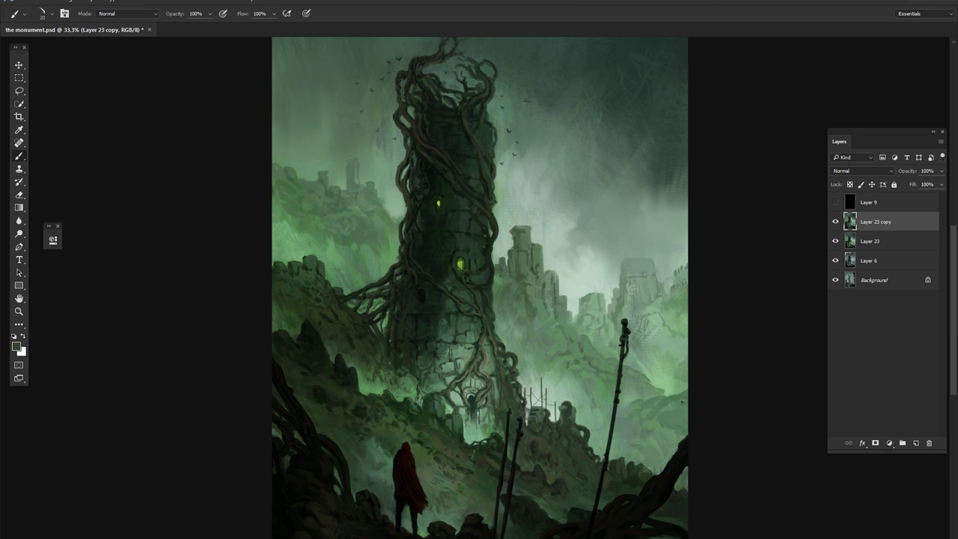
alt+click(469, 417)
alt+click(487, 398)
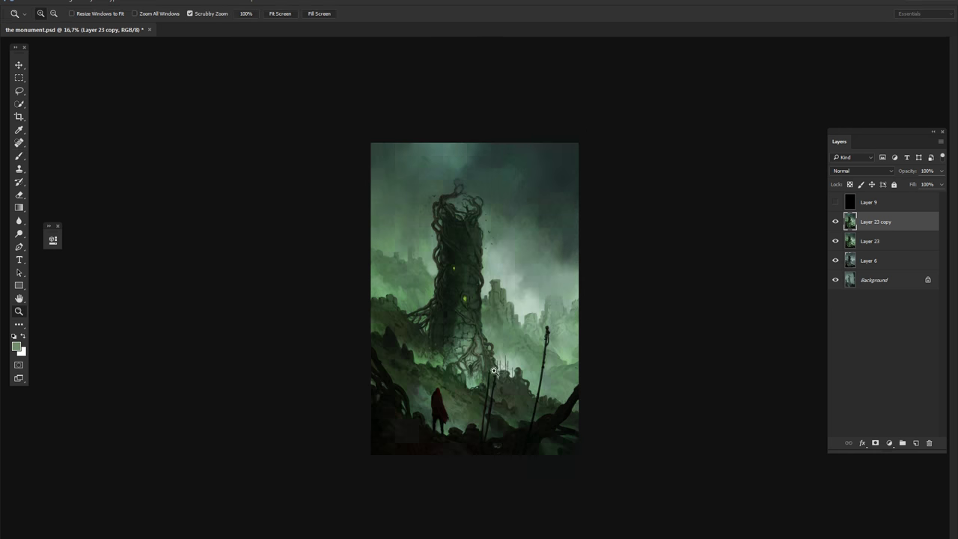
Zoom out and darken the whole painting's tones with a Levels adjustment.
drag(517, 362, 412, 438)
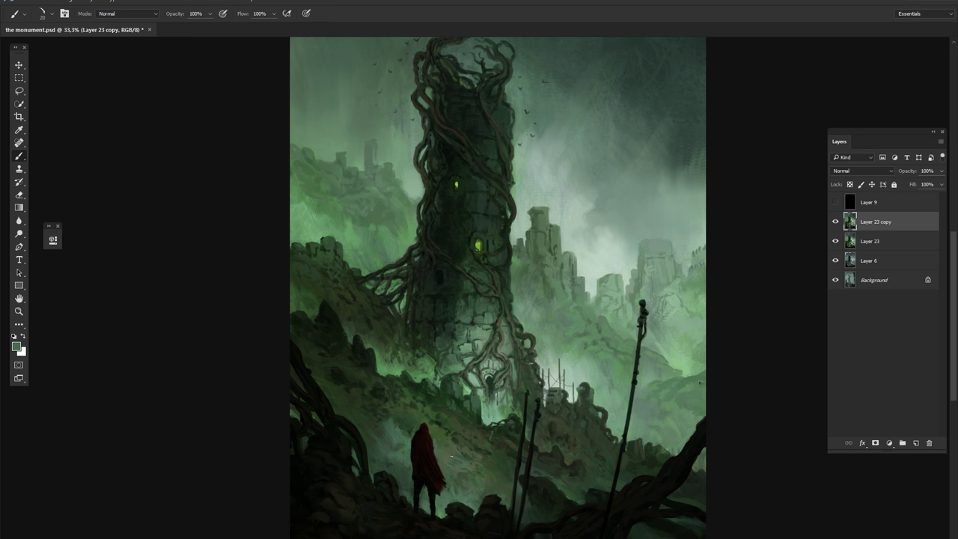
key(ctrl+minus)
key(ctrl+l)
drag(871, 462, 856, 462)
click(907, 368)
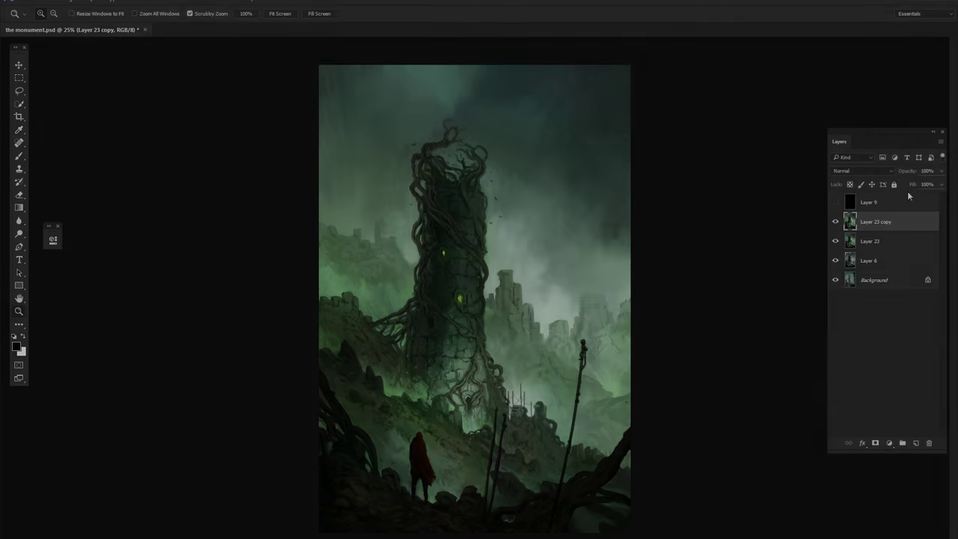
key(ctrl+l)
click(907, 368)
key(ctrl+plus)
key(b)
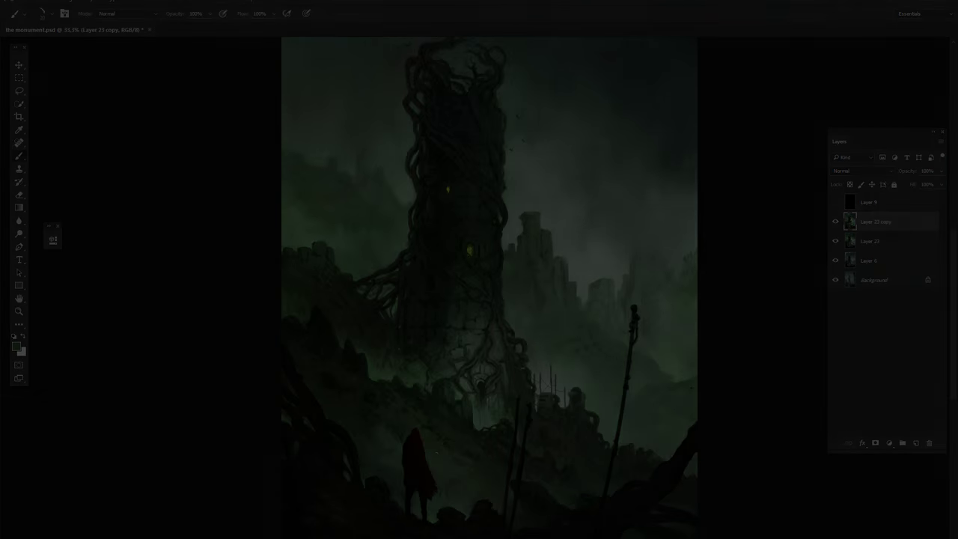